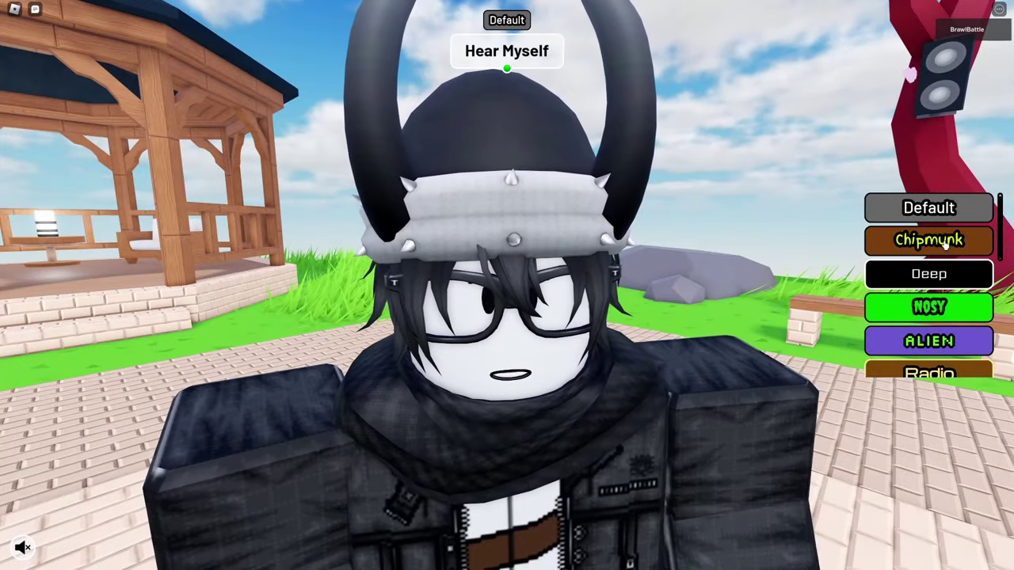
- Try the Chipmunk, Deep, Nosy, Alien and Radio voice filters one after another with Hear Myself on
click(939, 239)
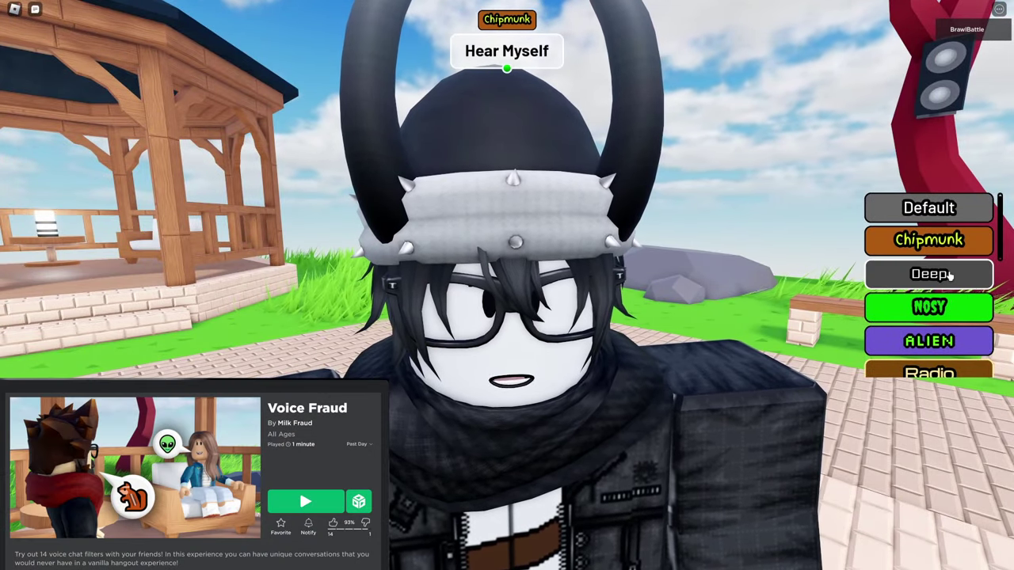
click(951, 274)
click(955, 308)
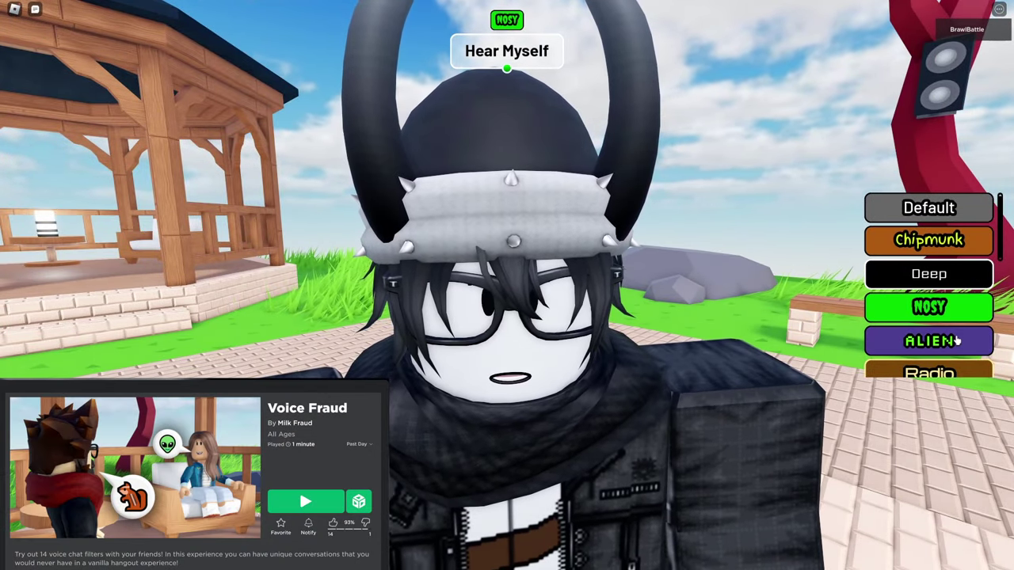
click(958, 341)
scroll(969, 321, down, 1)
click(964, 312)
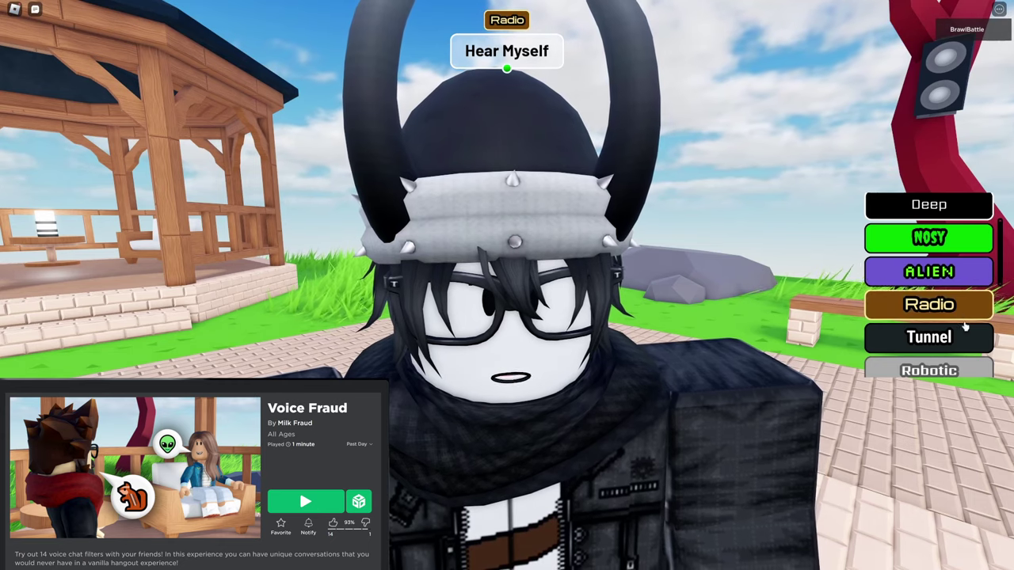
- Switch the voice filter to Tunnel, Robotic and Megaphone in turn
click(962, 335)
scroll(972, 313, down, 2)
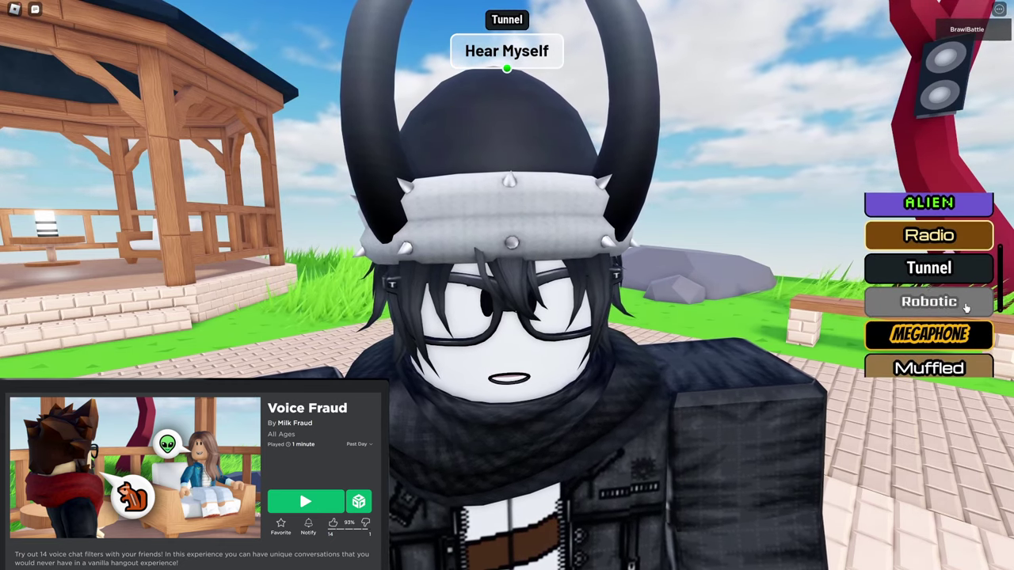
click(968, 307)
click(969, 335)
scroll(972, 309, down, 2)
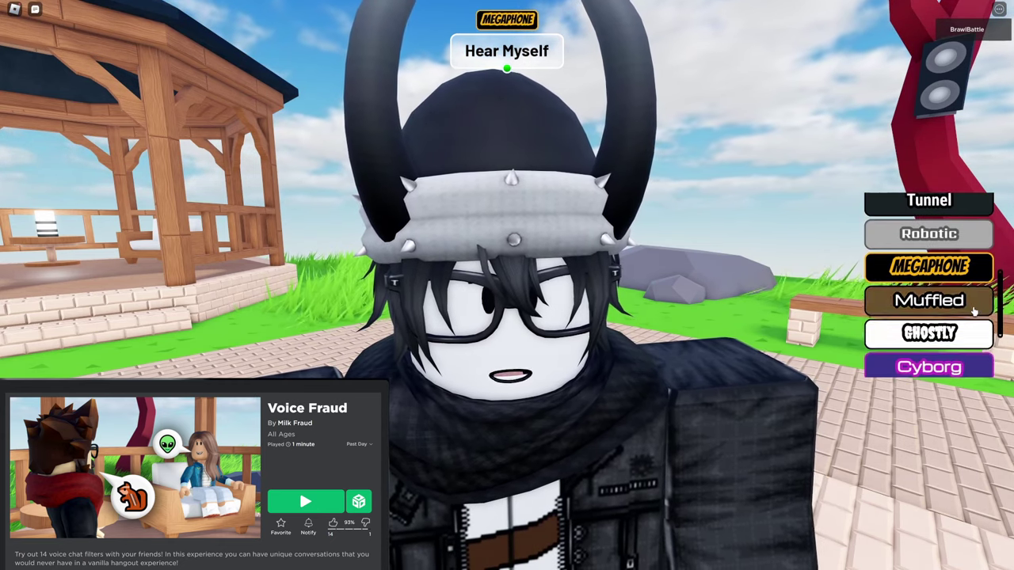
- Try the Muffled and Ghostly voice filters, ending on Cyborg
click(975, 305)
scroll(976, 318, down, 2)
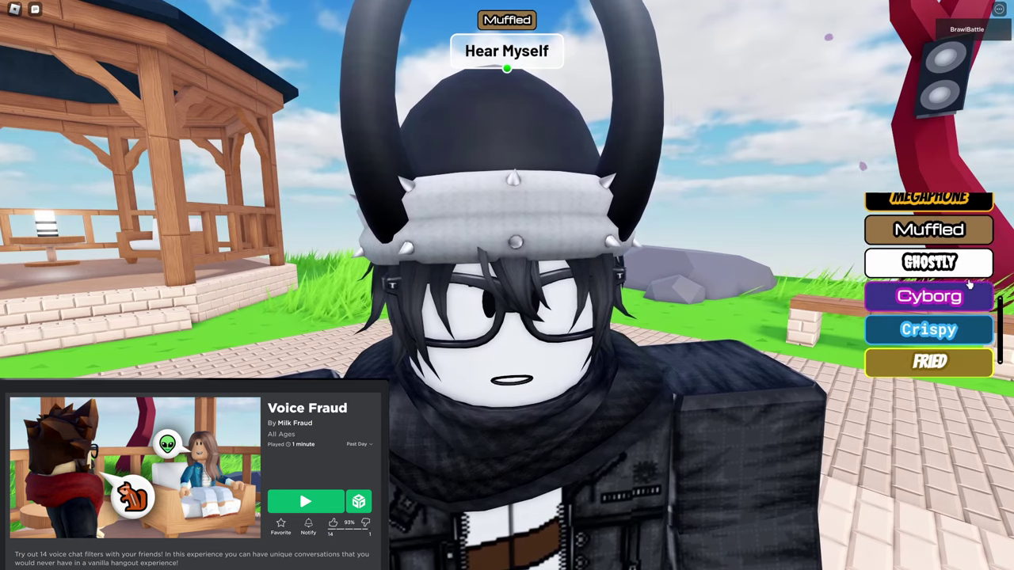
click(963, 262)
click(960, 296)
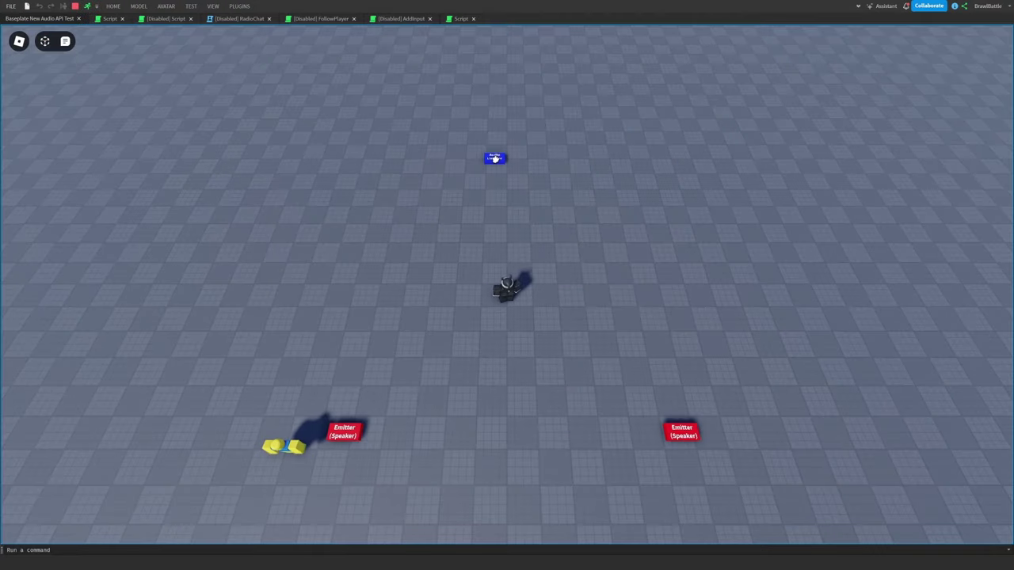
- In the Roblox Studio playtest, move the blue listener block to the emitter speaker farther from the yellow character
drag(495, 159, 683, 439)
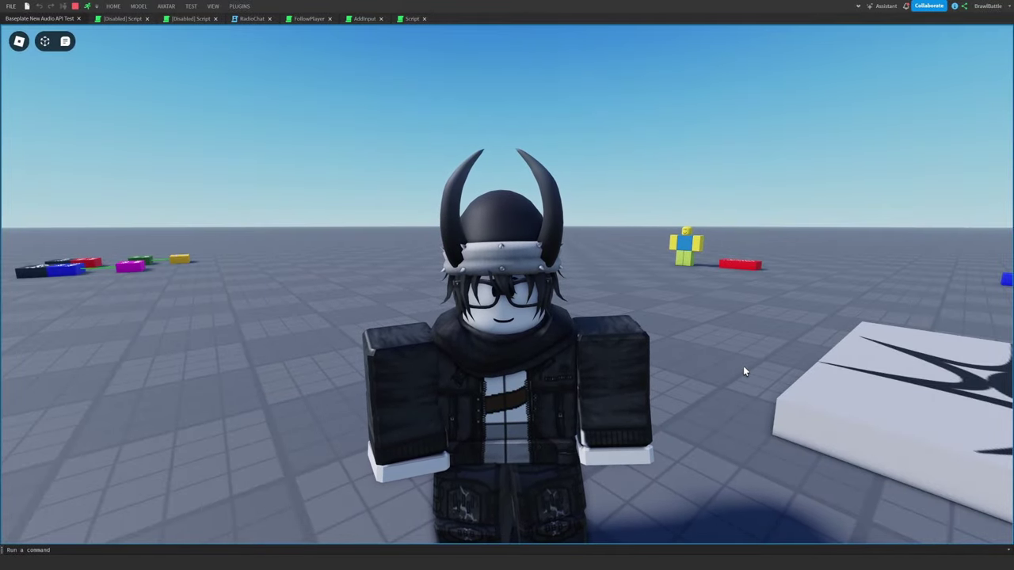
- Walk the avatar around the grey baseplate near the yellow character to test the voice setup while moving
key(w)
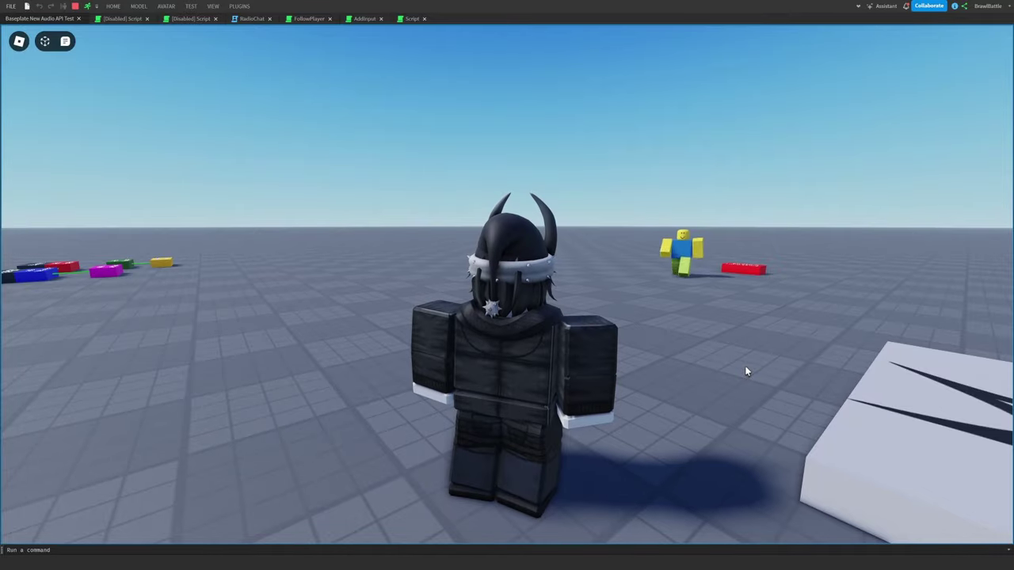
key(s)
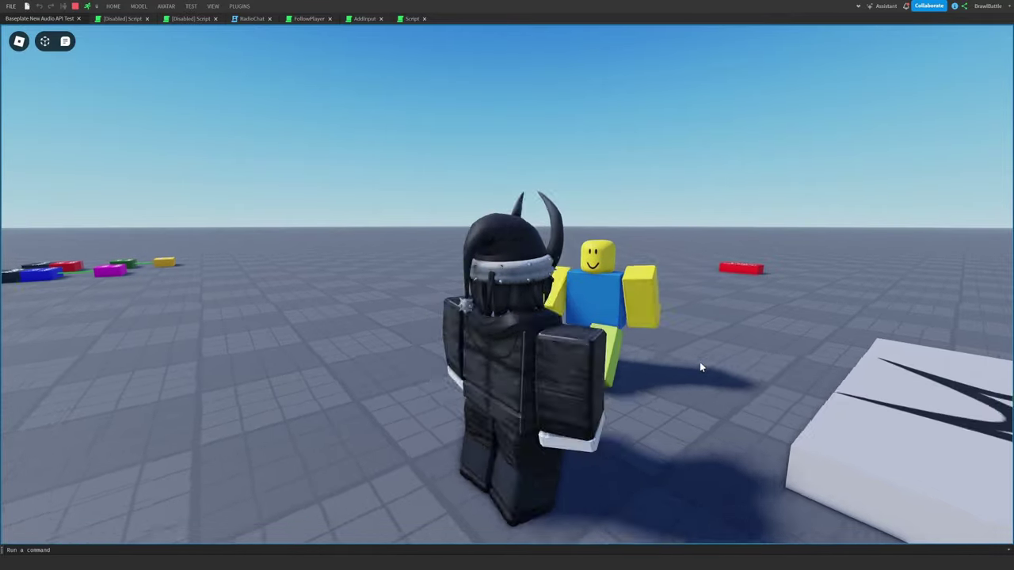
key(a)
right_drag(673, 362, 687, 357)
key(s)
key(d)
key(w)
key(s)
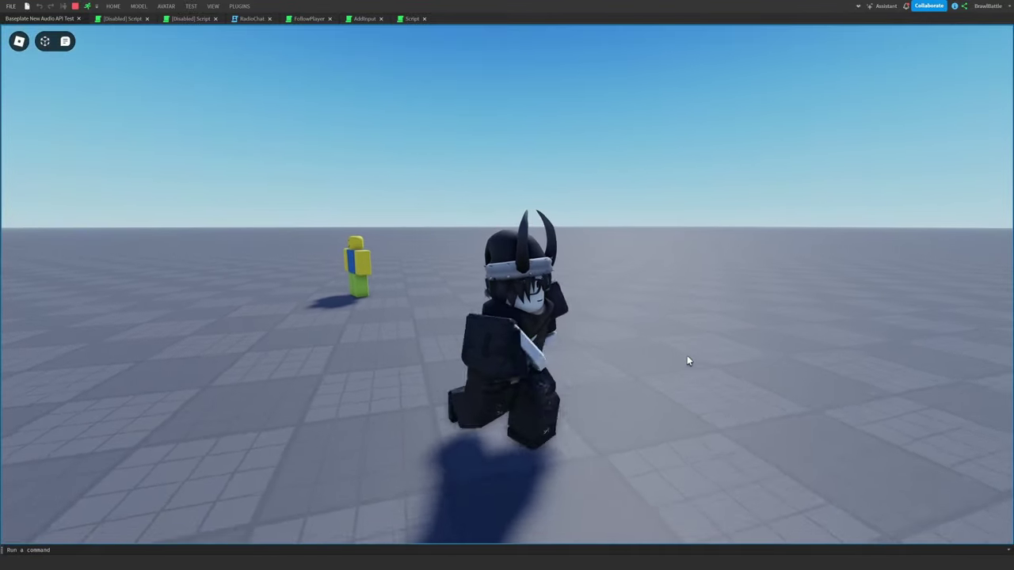
key(w)
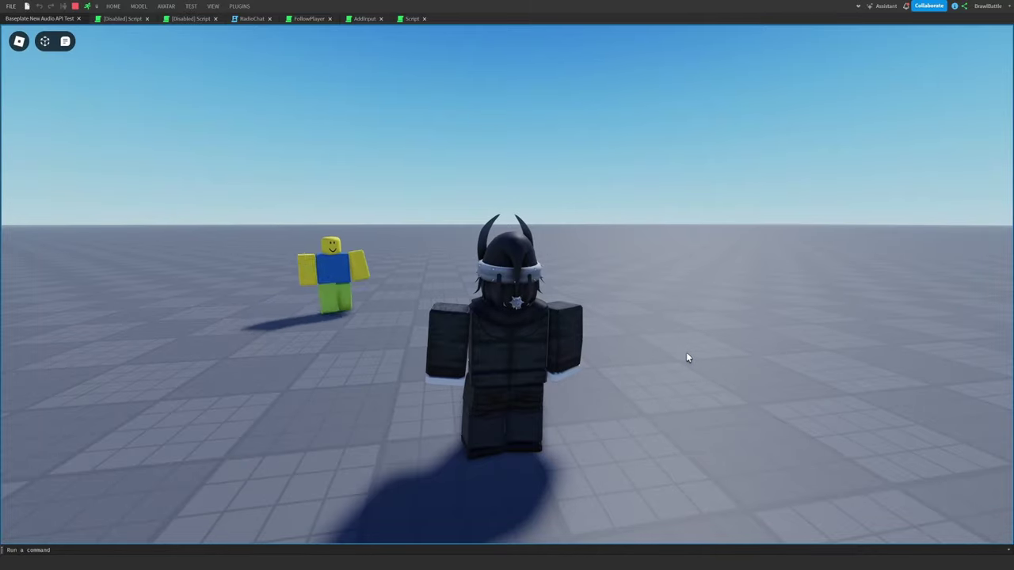
key(s)
right_drag(686, 354, 685, 353)
key(w)
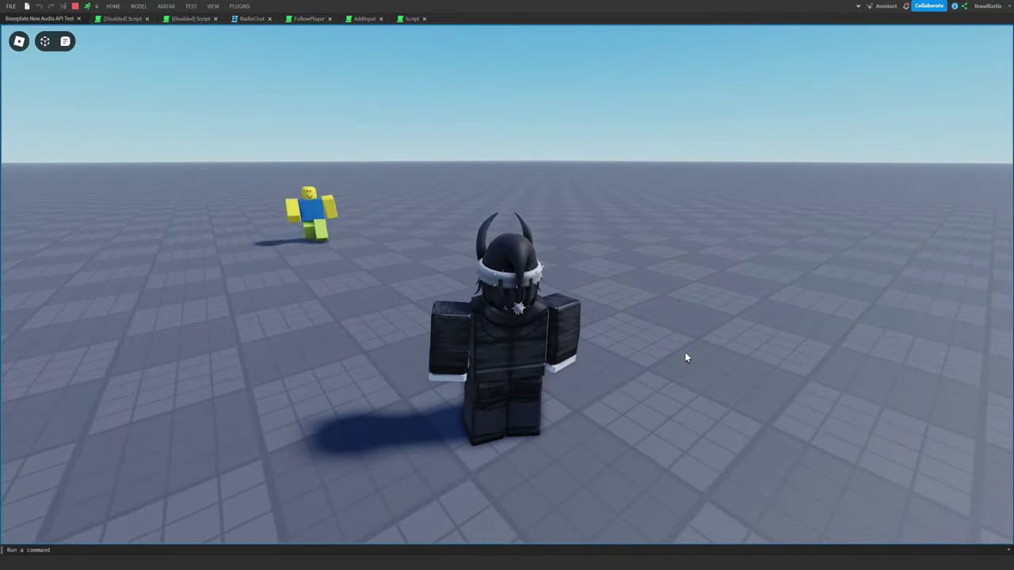
key(s)
right_drag(687, 354, 688, 354)
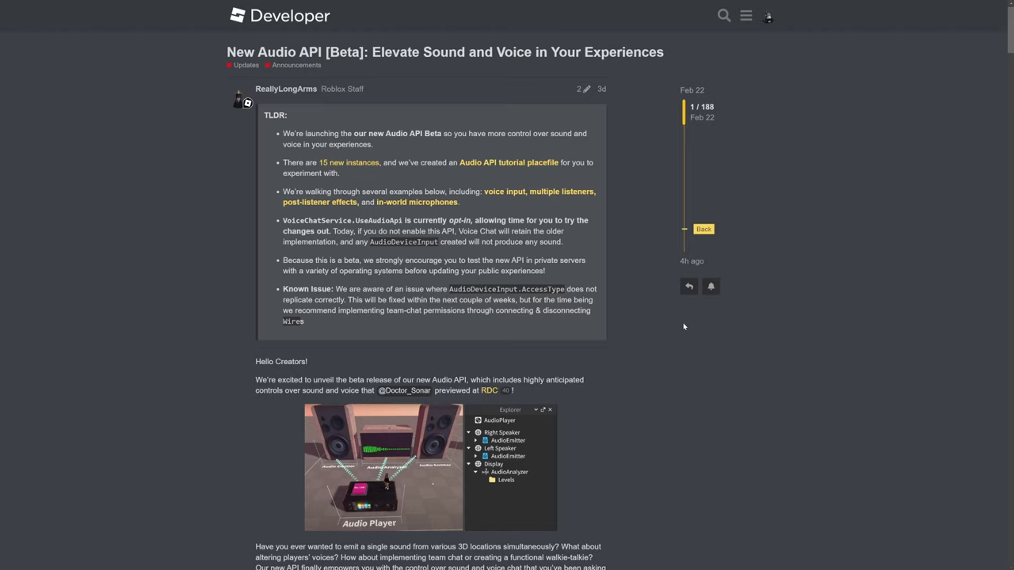
- Review the TLDR of the New Audio API announcement, including the mention of new instances and the listed examples
drag(306, 163, 339, 173)
click(238, 202)
scroll(434, 202, down, 1)
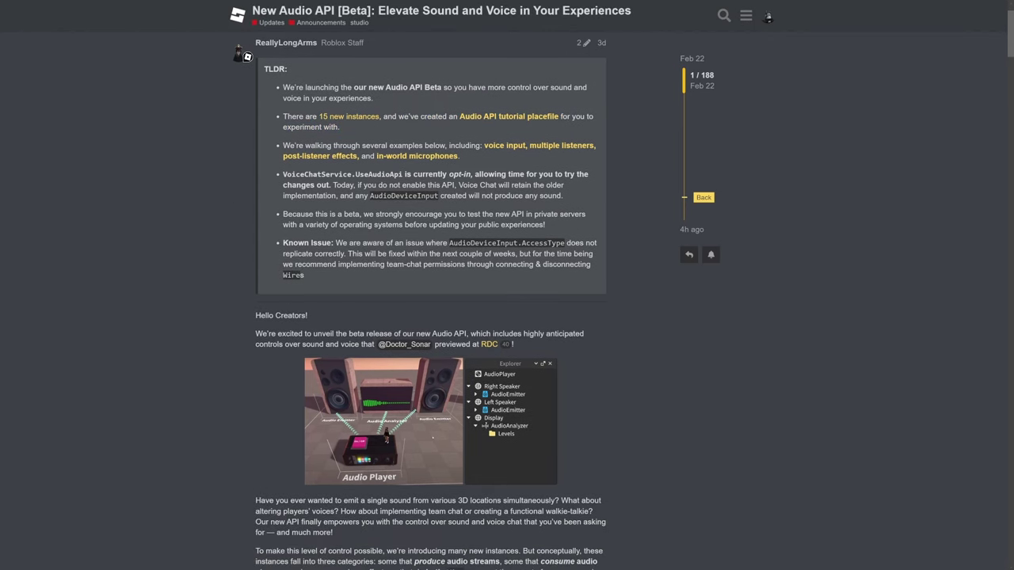
drag(469, 147, 537, 162)
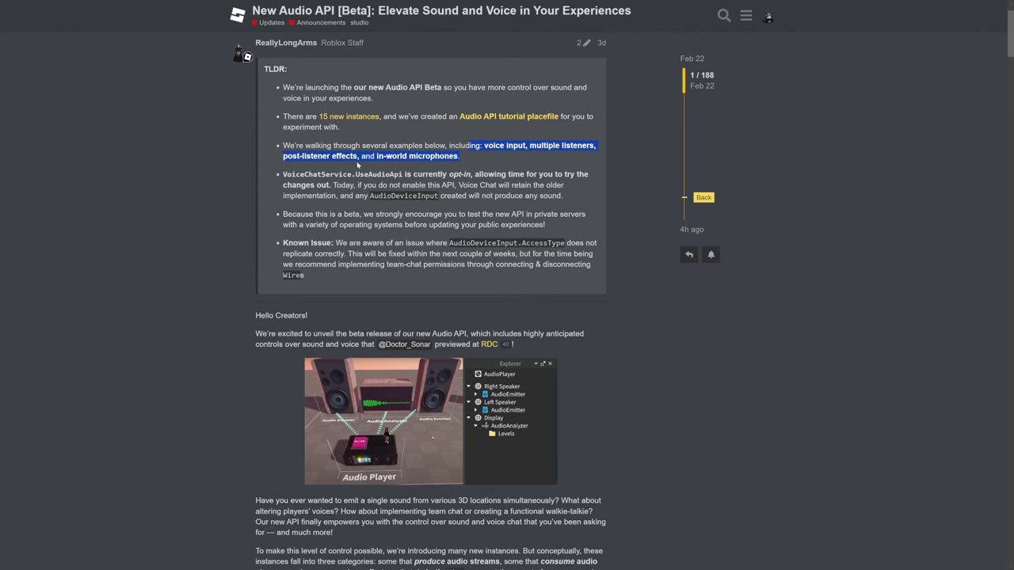
click(128, 246)
scroll(127, 247, down, 2)
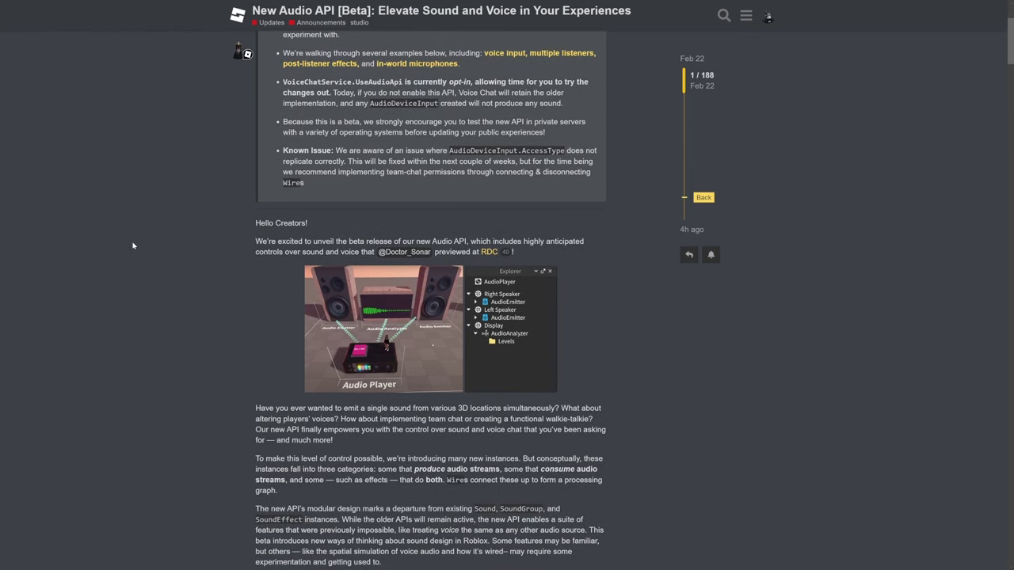
scroll(134, 247, up, 3)
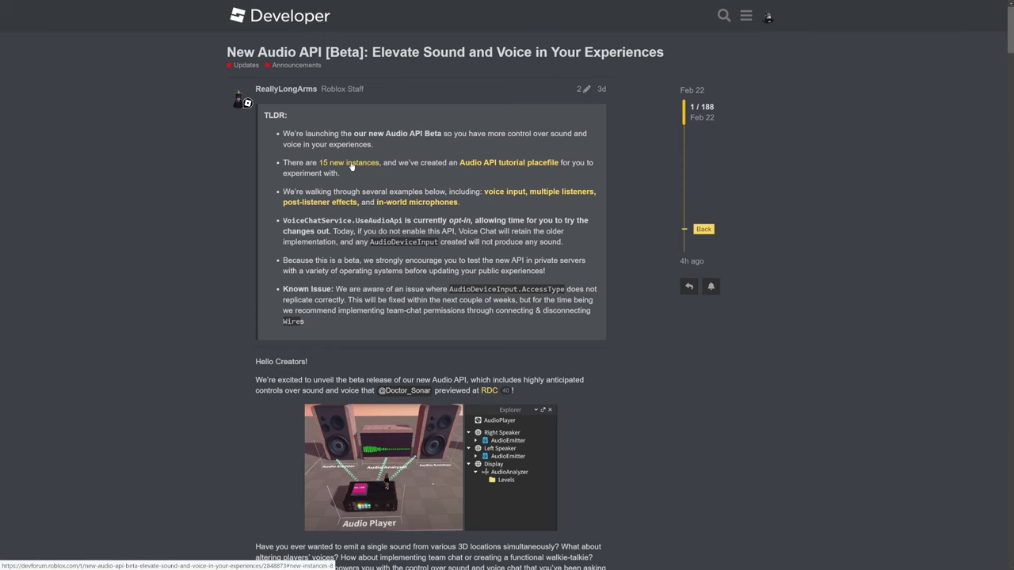
- Open the post's New Instances section and review the list of audio instances
click(352, 164)
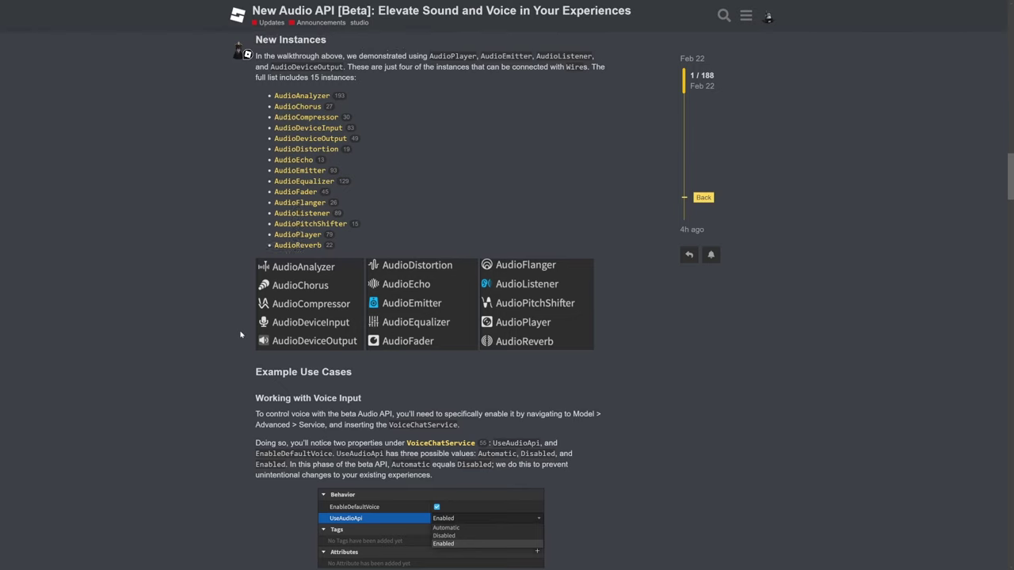
scroll(240, 335, up, 1)
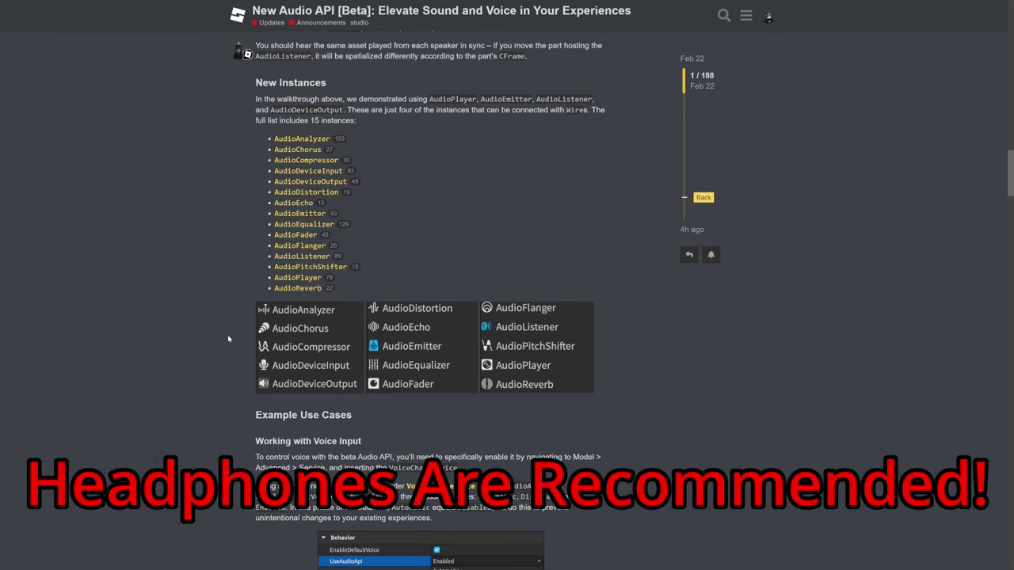
scroll(226, 338, up, 3)
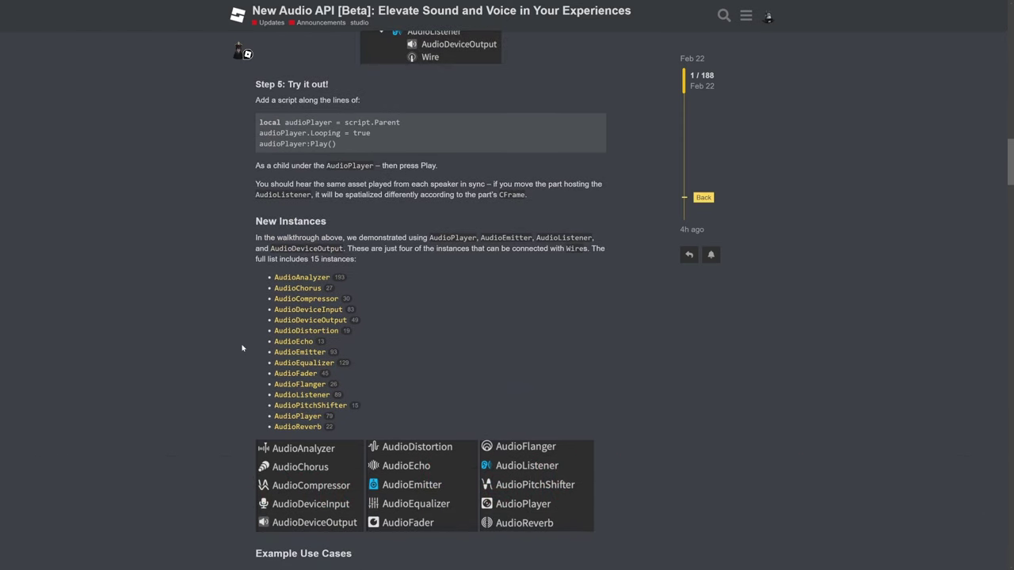
scroll(243, 348, down, 3)
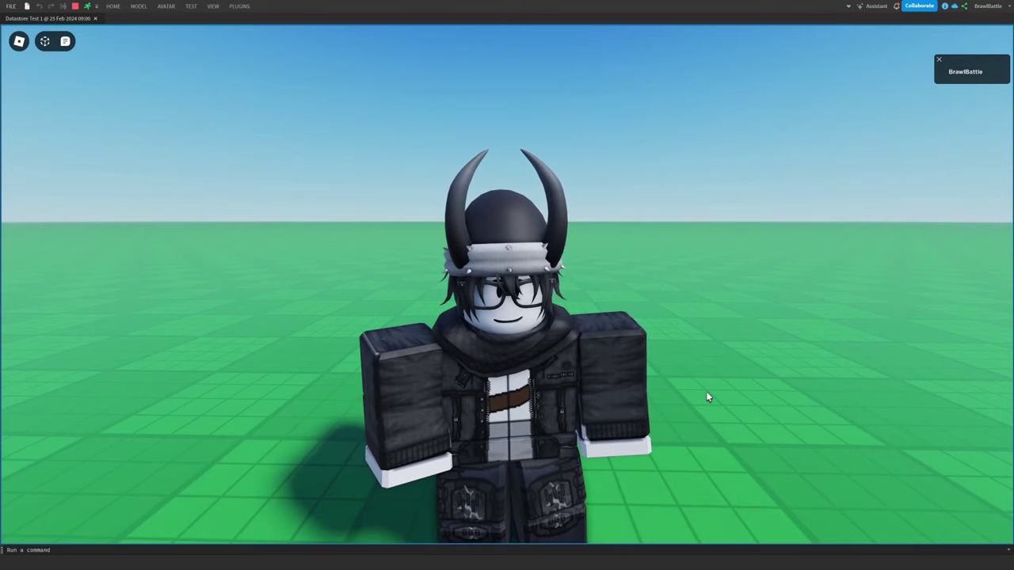
- In the green playtest place, walk the avatar beside the purple Audio Player block and examine it
right_drag(706, 393, 706, 392)
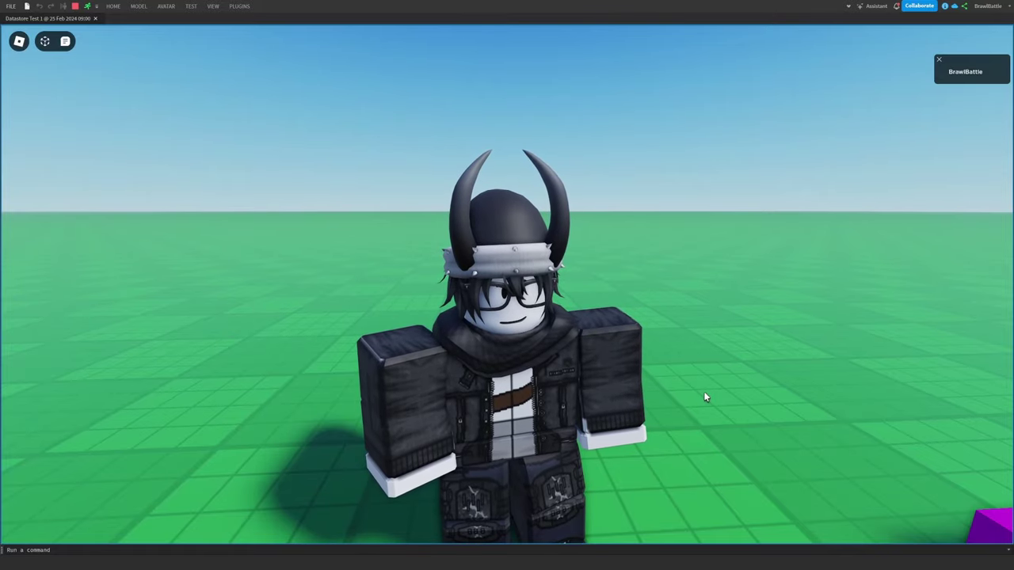
right_drag(700, 393, 694, 407)
key(d)
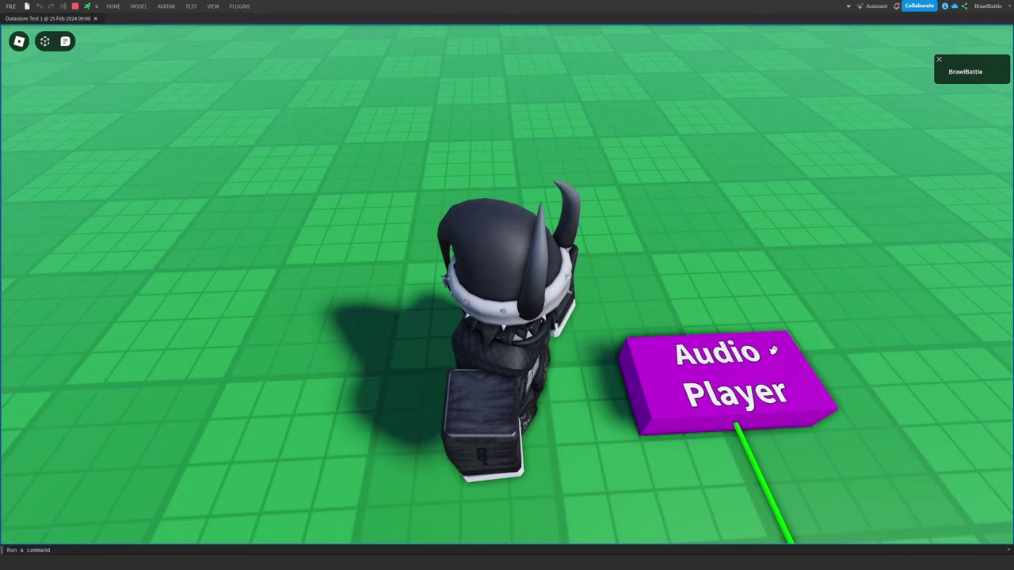
right_drag(767, 396, 823, 432)
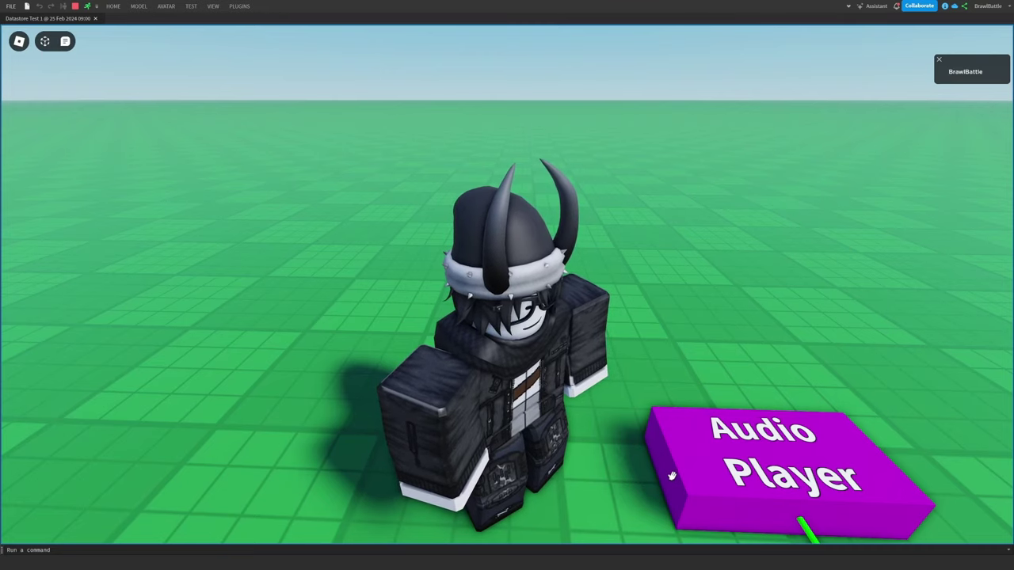
- Examine the red Audio Emitter (Speaker) block and the green wire linking it to the Audio Player, walking the avatar closer
right_drag(672, 476, 668, 463)
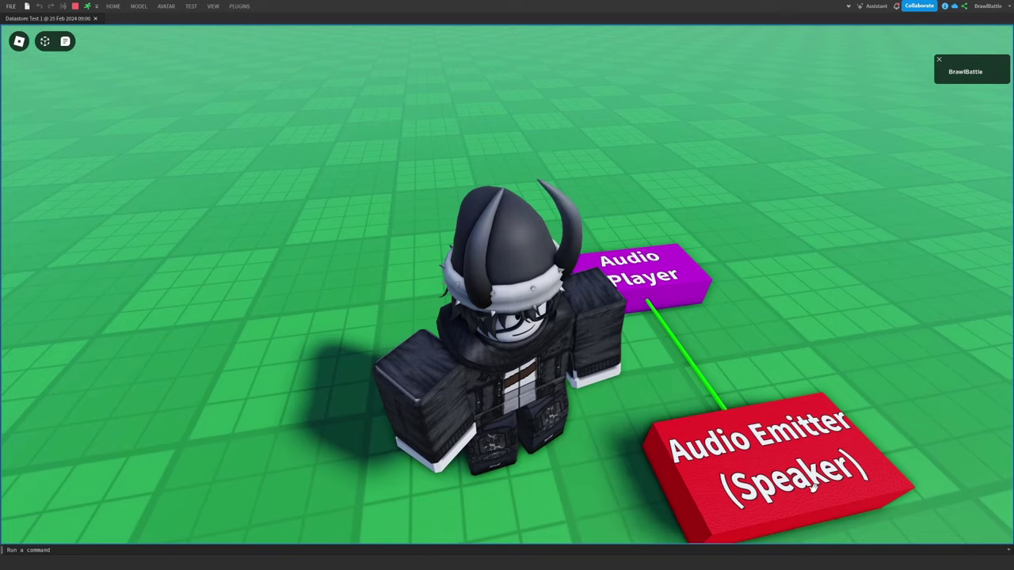
right_drag(795, 486, 796, 486)
right_drag(631, 474, 635, 474)
scroll(632, 474, up, 1)
scroll(631, 474, down, 1)
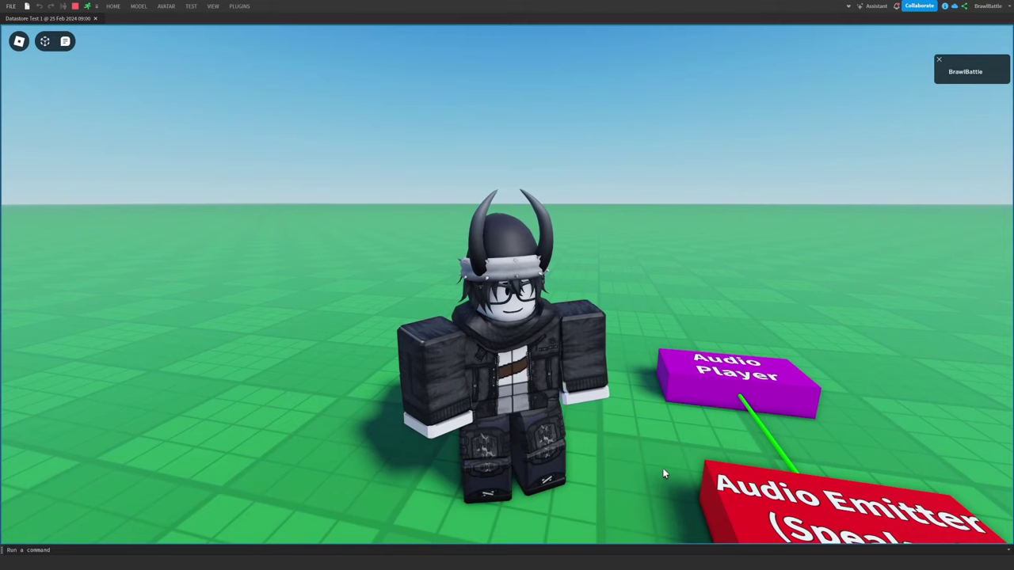
right_drag(664, 473, 664, 473)
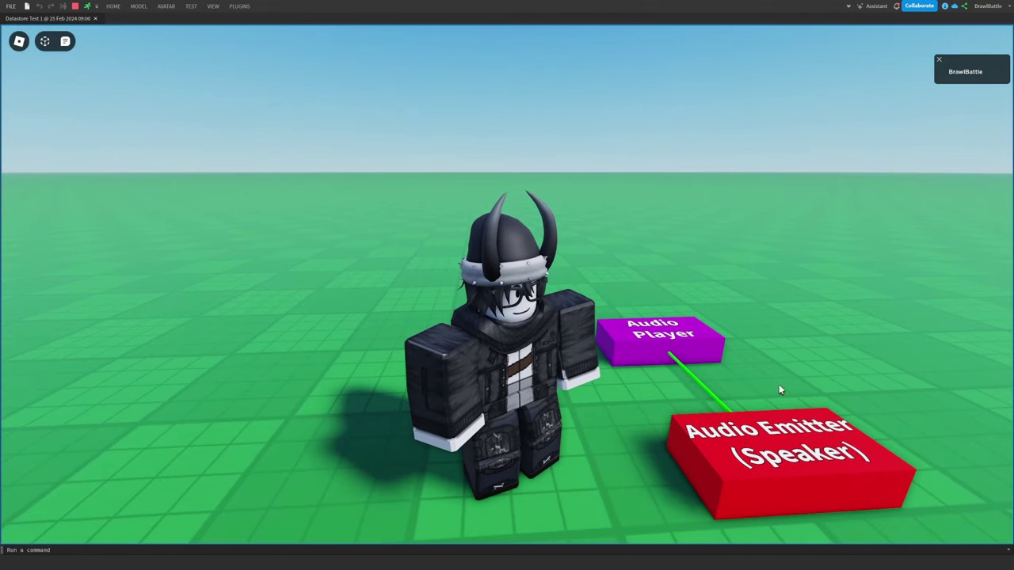
right_drag(659, 473, 658, 473)
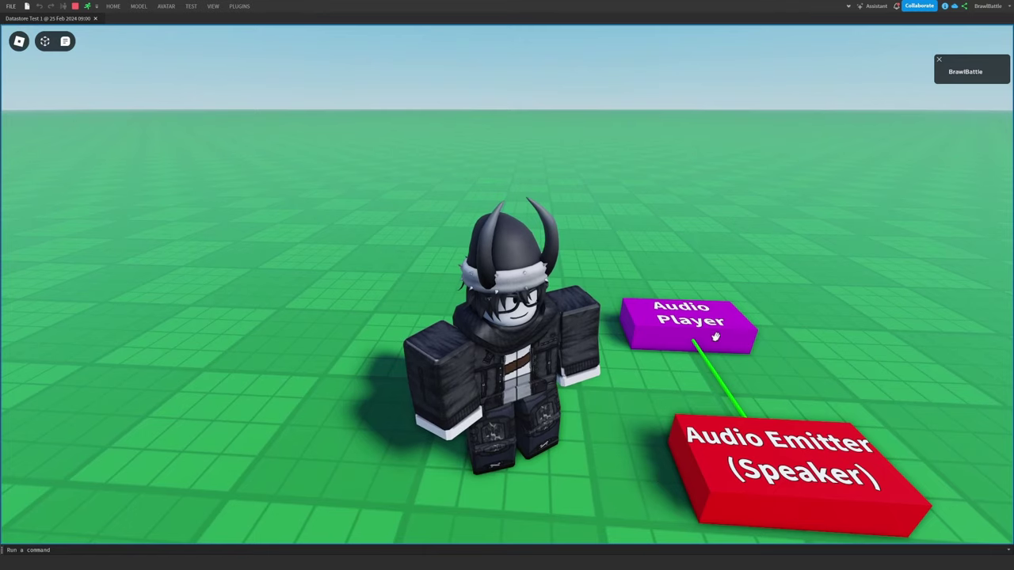
key(w)
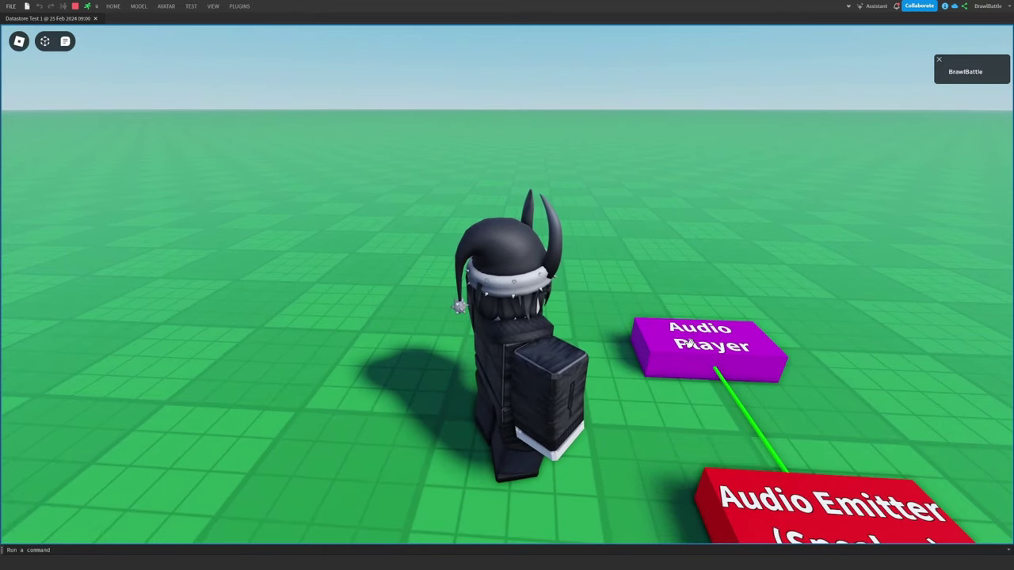
key(s)
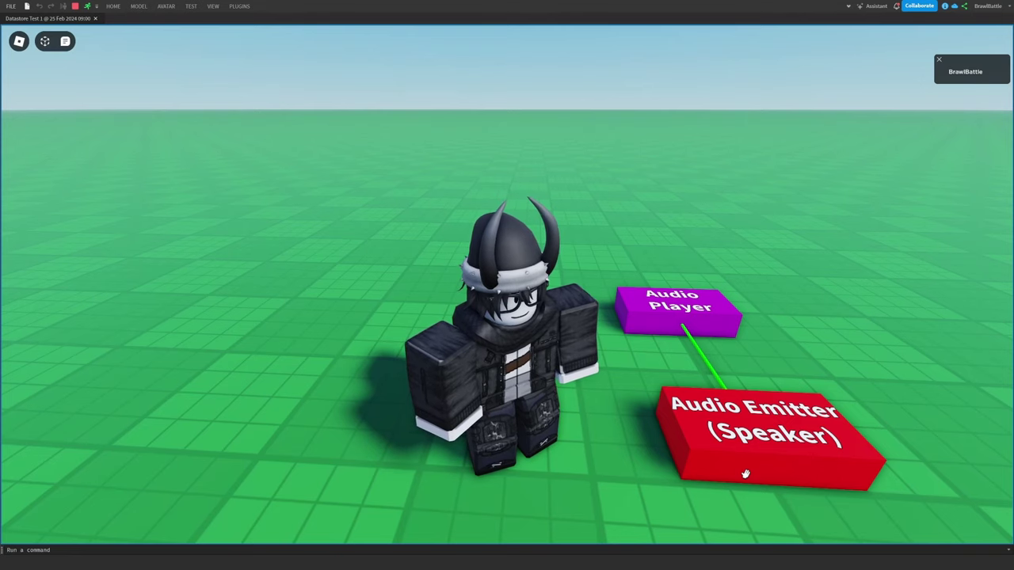
key(d)
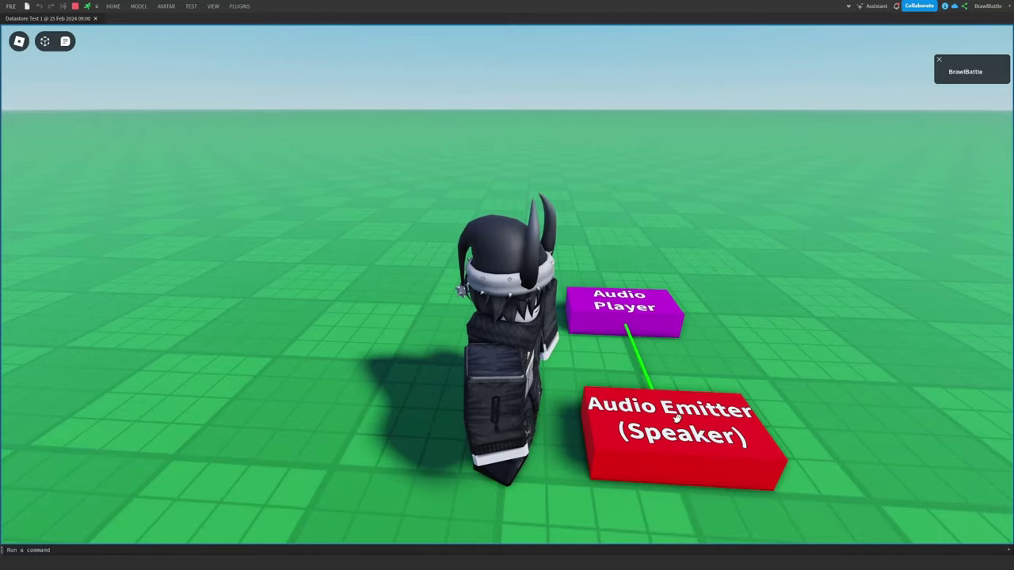
right_drag(680, 419, 683, 418)
scroll(683, 418, up, 2)
key(s)
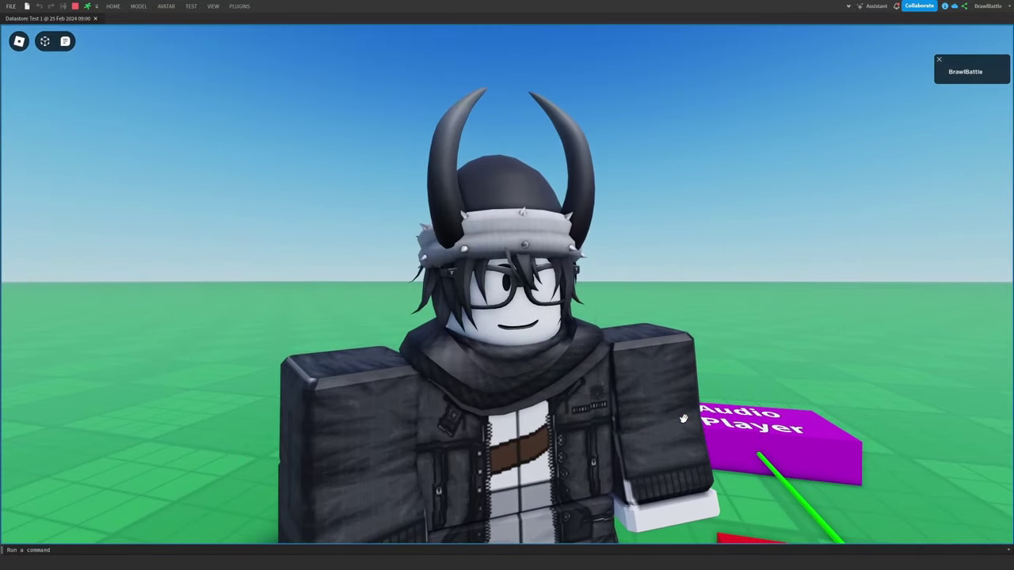
key(w)
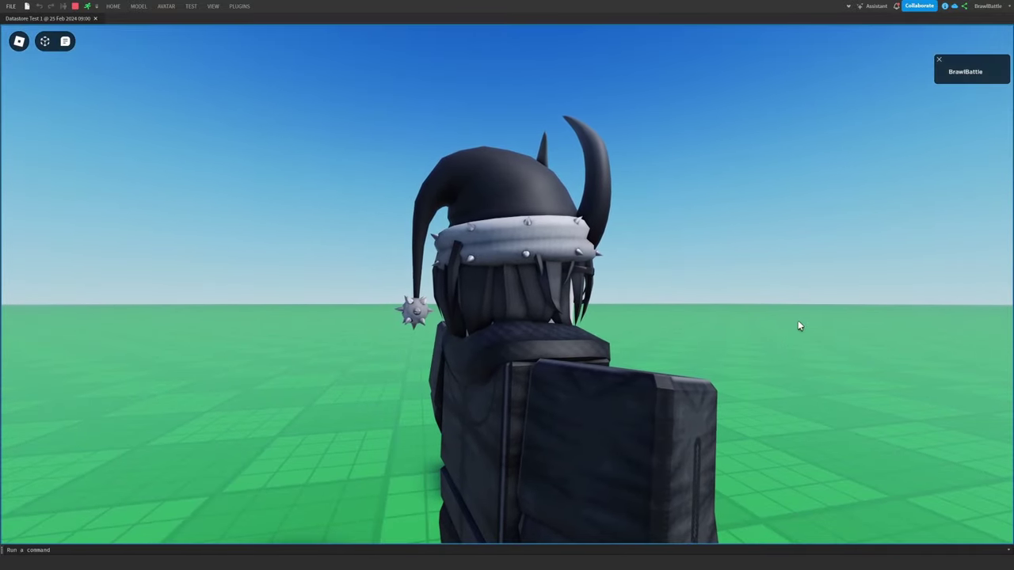
right_drag(634, 201, 634, 201)
right_drag(691, 329, 691, 329)
scroll(690, 328, down, 5)
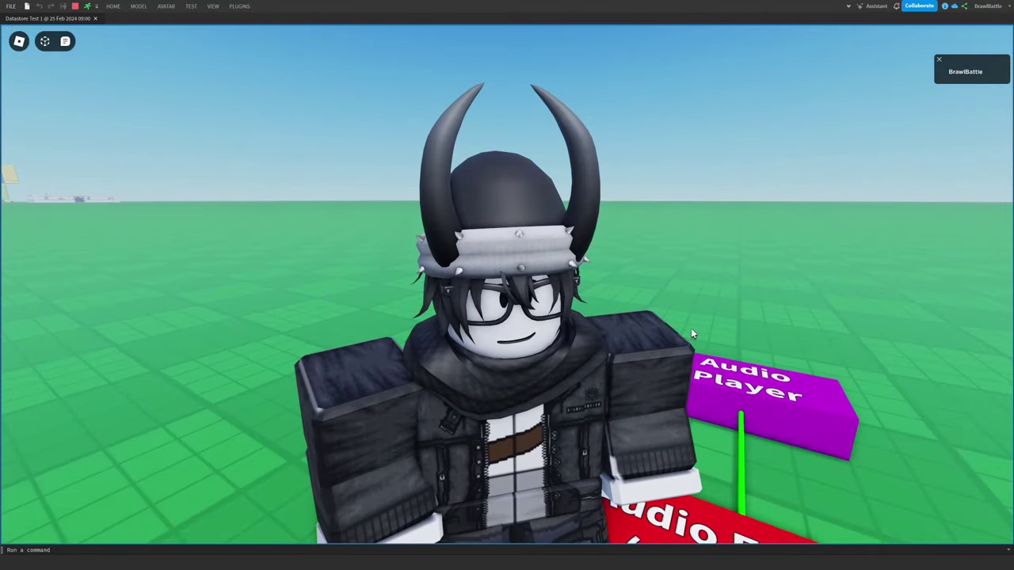
- Walk the avatar beside the green Audio Listener block and examine it in relation to the red Audio Emitter (Speaker) block
key(w)
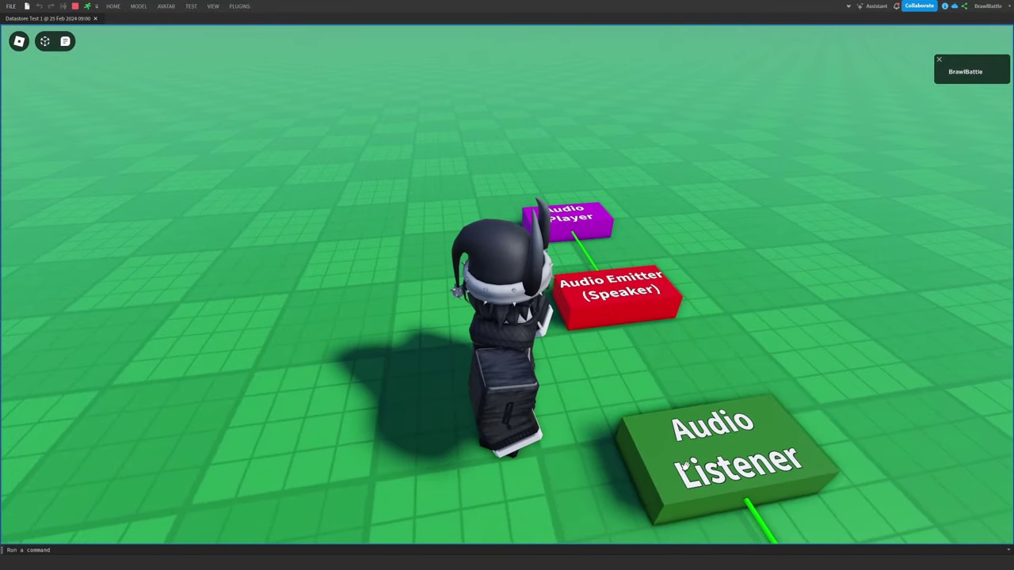
right_drag(645, 380, 679, 387)
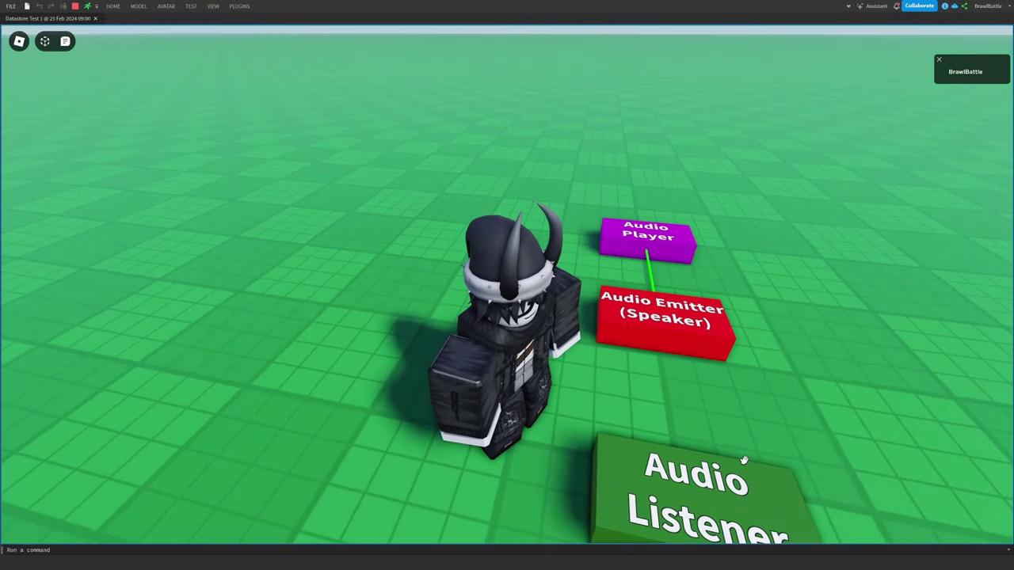
right_drag(739, 432, 731, 419)
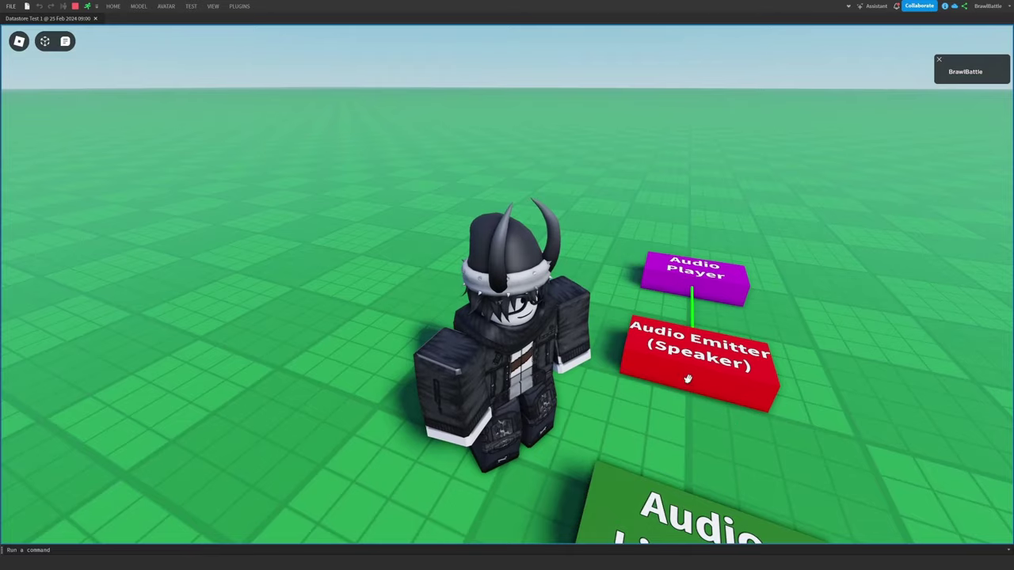
key(w)
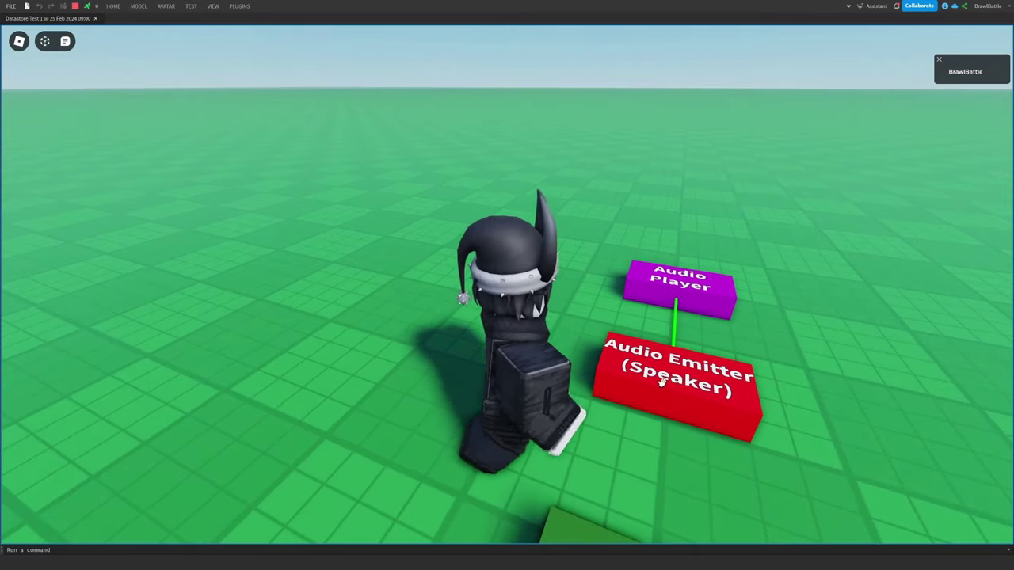
key(s)
right_drag(702, 423, 699, 417)
right_drag(648, 442, 677, 418)
key(s)
scroll(677, 417, up, 3)
key(w)
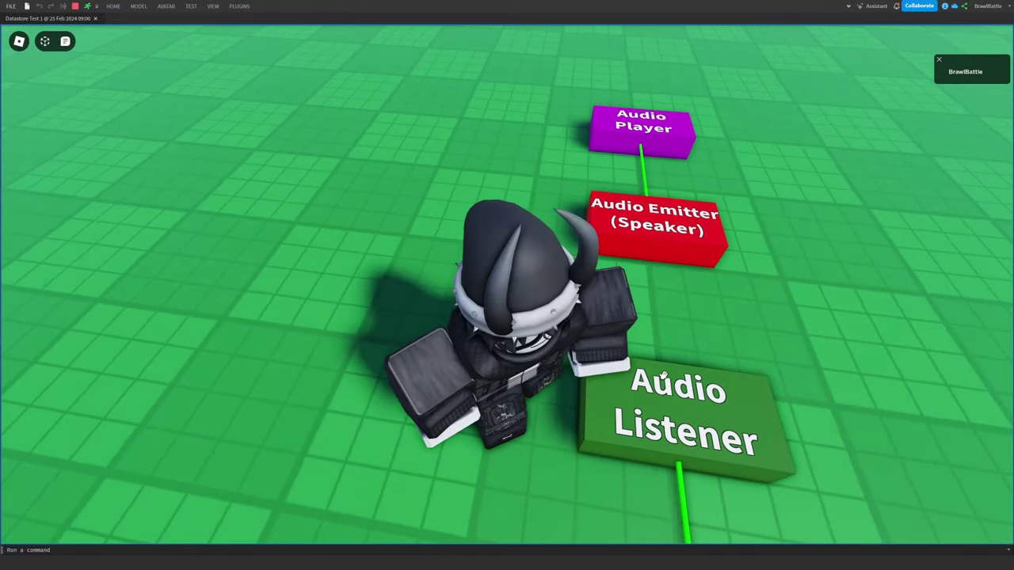
- Move the avatar between the Audio Emitter and Audio Listener blocks and examine the green wire leading out of the listener
key(w)
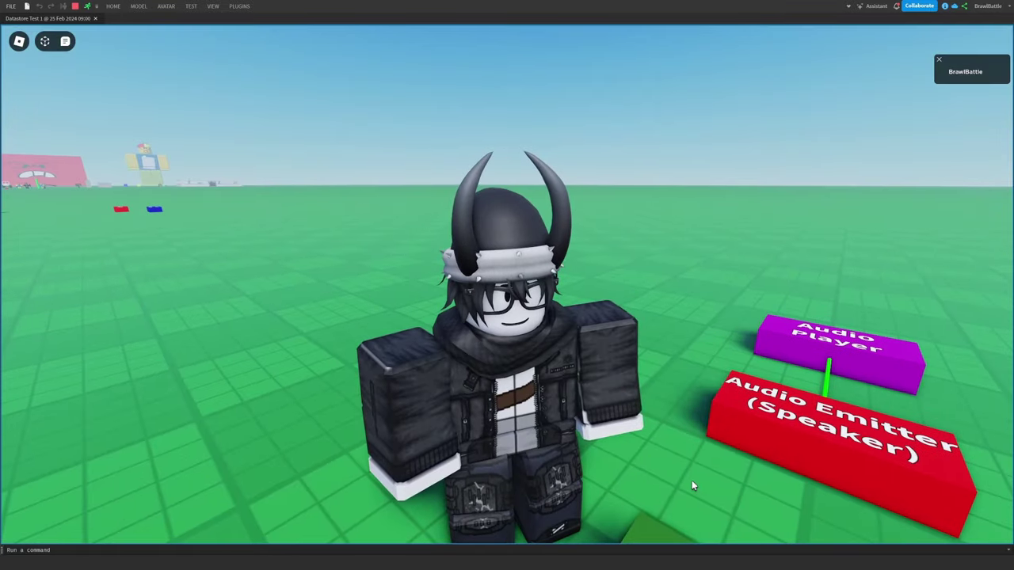
right_drag(692, 481, 701, 473)
key(w)
key(d)
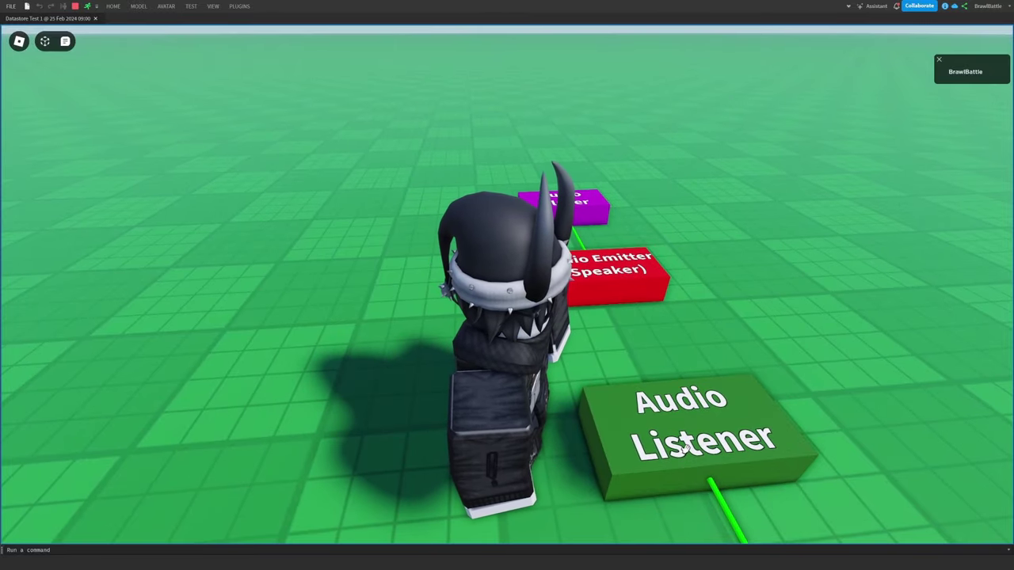
key(s)
right_drag(692, 450, 664, 395)
key(w)
key(s)
key(w)
key(s)
- Examine the full audio chain from above, walking the avatar to the yellow Audio Device Output block wired to the Audio Listener
scroll(664, 396, down, 2)
key(w)
scroll(664, 395, down, 1)
key(w)
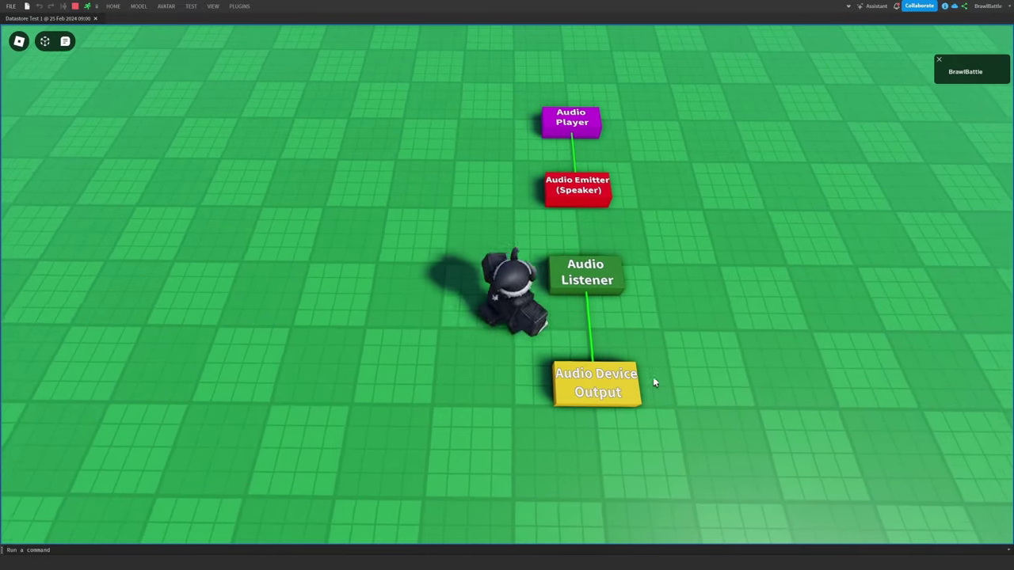
key(s)
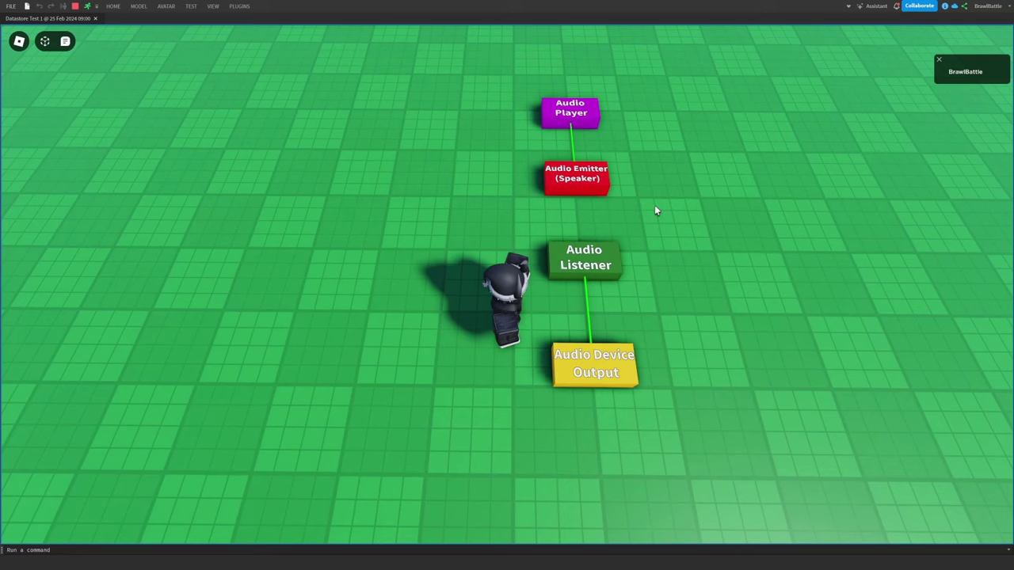
right_drag(648, 207, 754, 358)
key(d)
key(w)
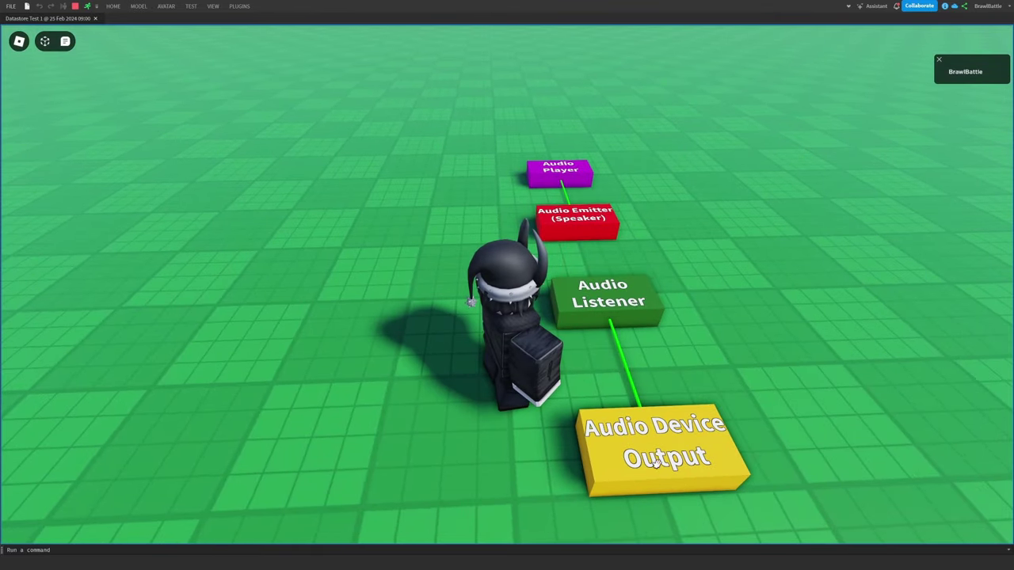
key(s)
right_drag(561, 463, 561, 469)
scroll(561, 469, up, 2)
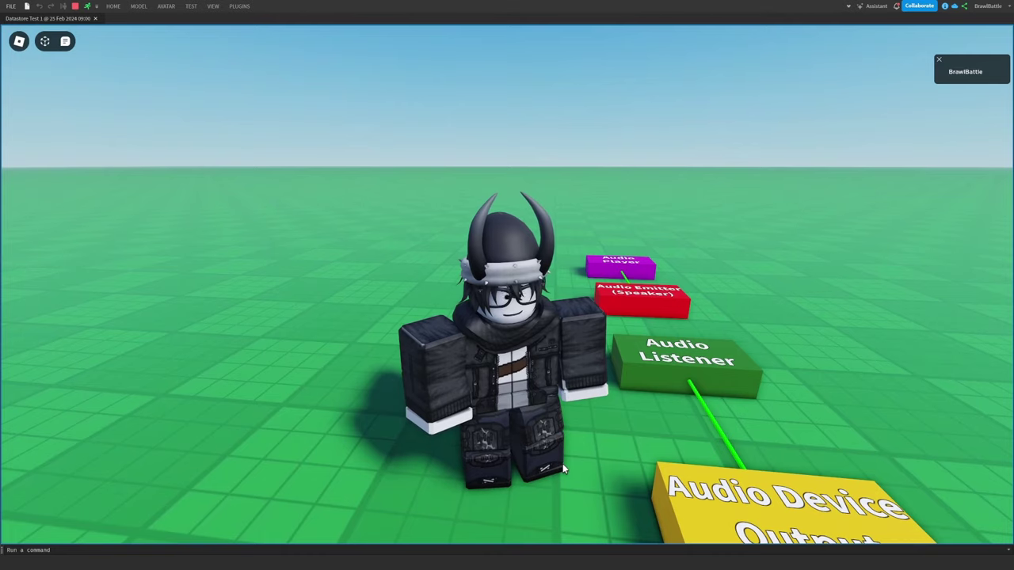
- Exit the playtest and copy the SoundId of the 3:36 Electronic track Sunshine Station after inserting it into the place
key(shift+F5)
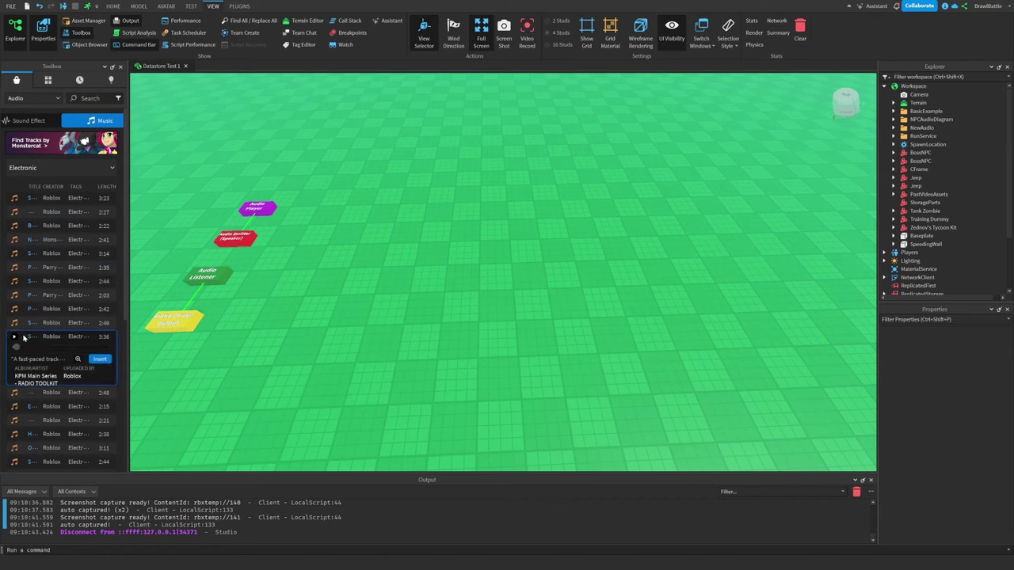
click(97, 360)
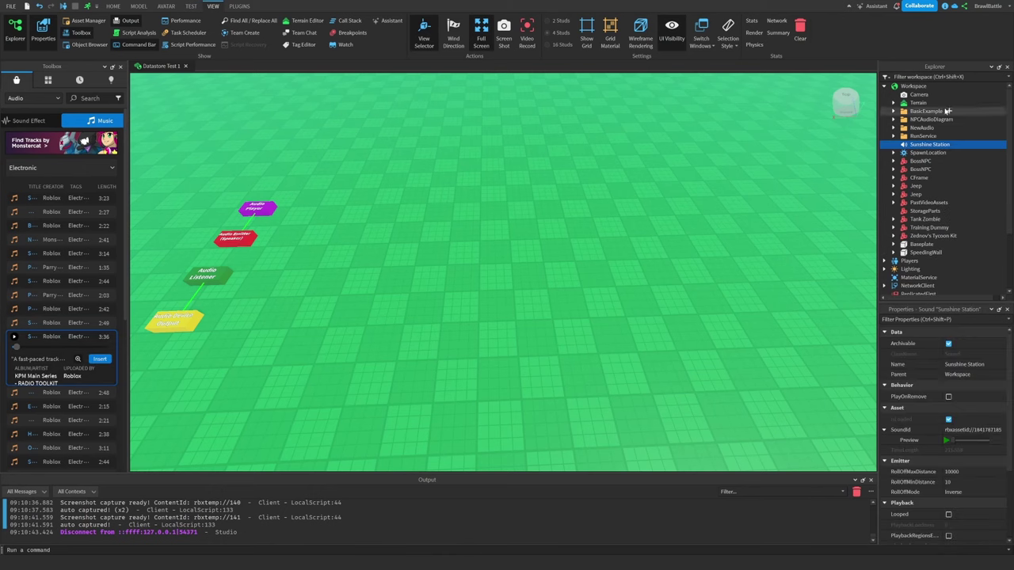
click(965, 432)
key(ctrl+c)
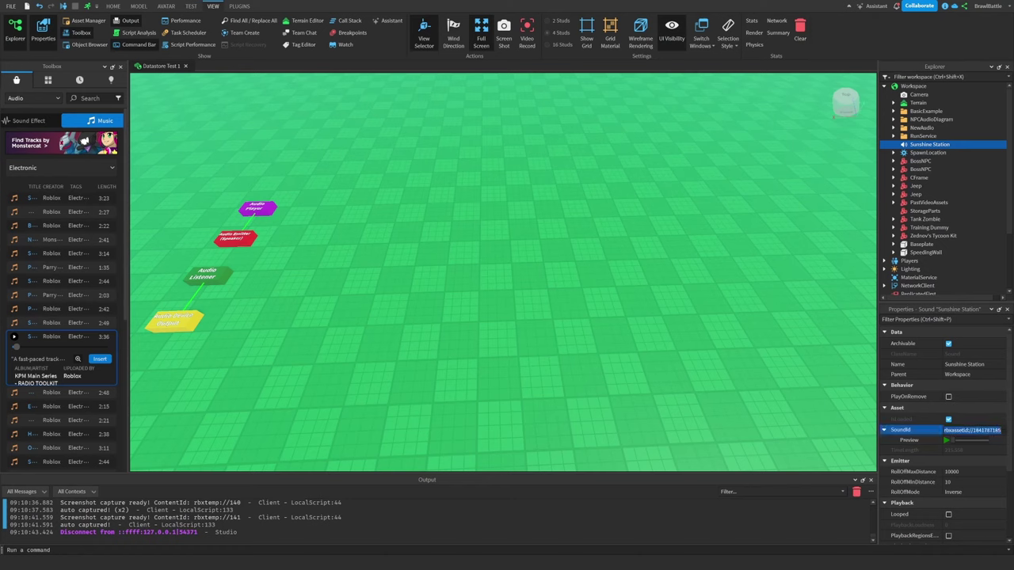
- Delete the Sunshine Station sound from the Workspace
click(923, 137)
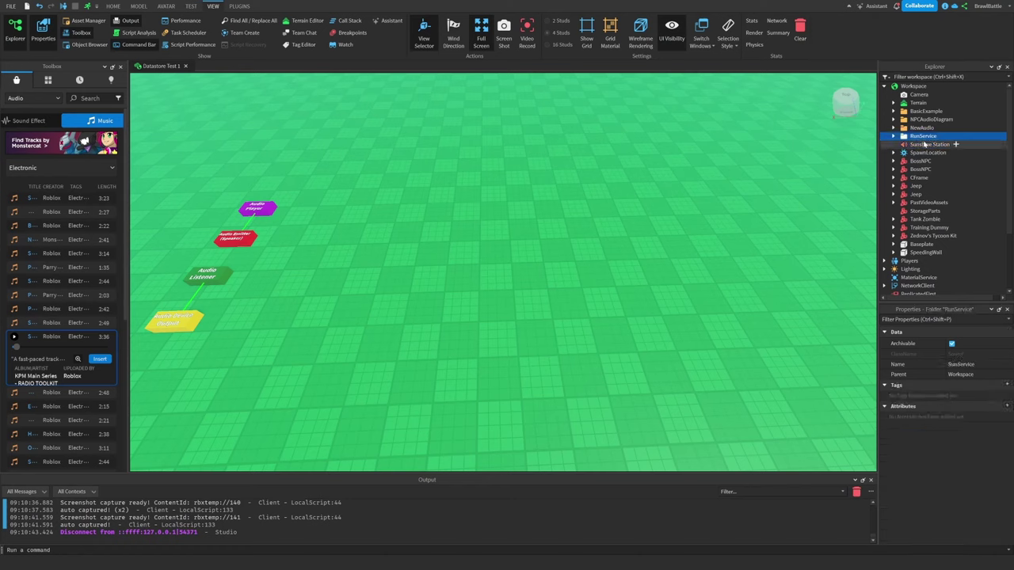
click(927, 145)
key(Delete)
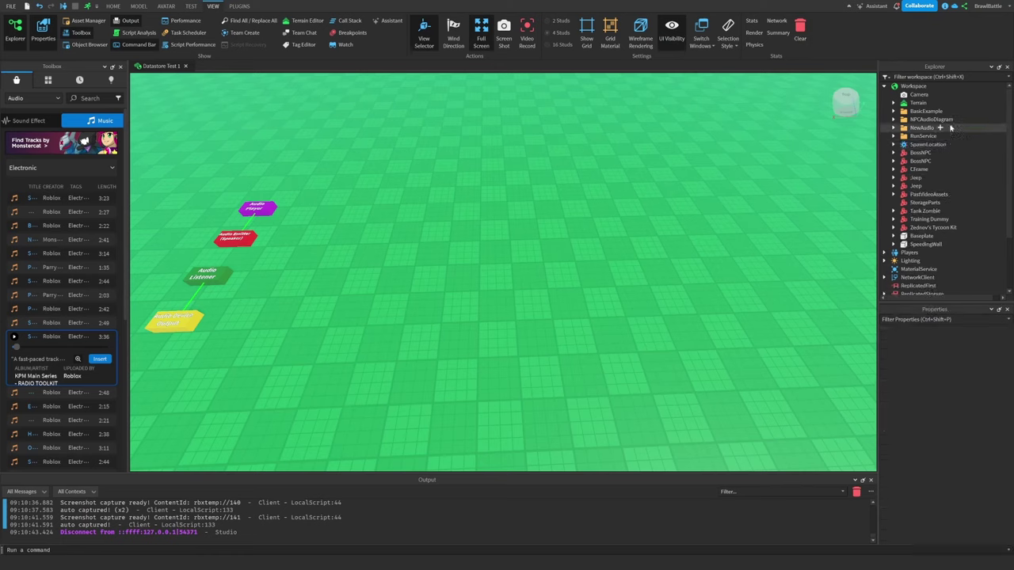
- Add a folder named AudioPlayerExample to the Workspace
click(934, 87)
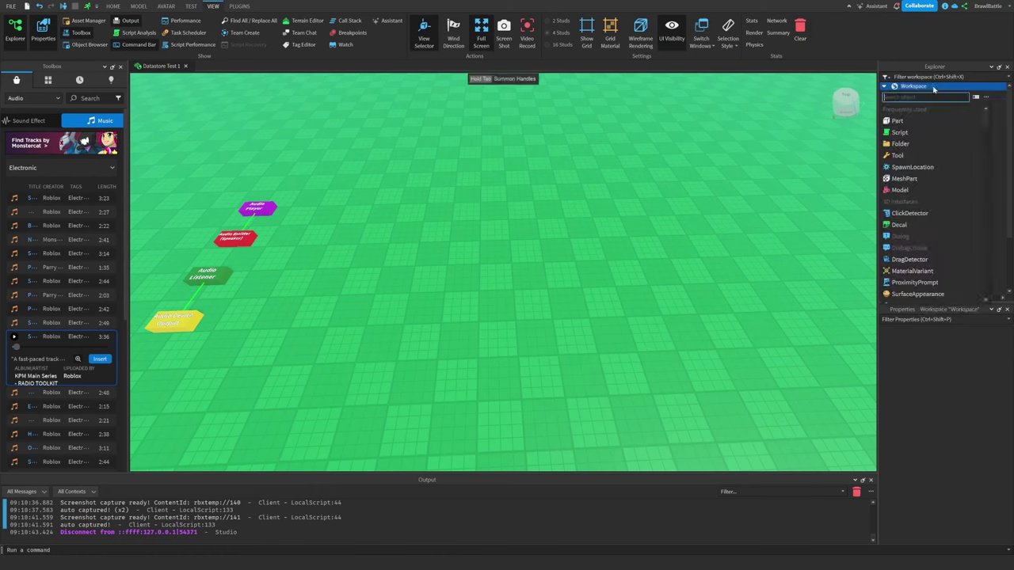
click(930, 148)
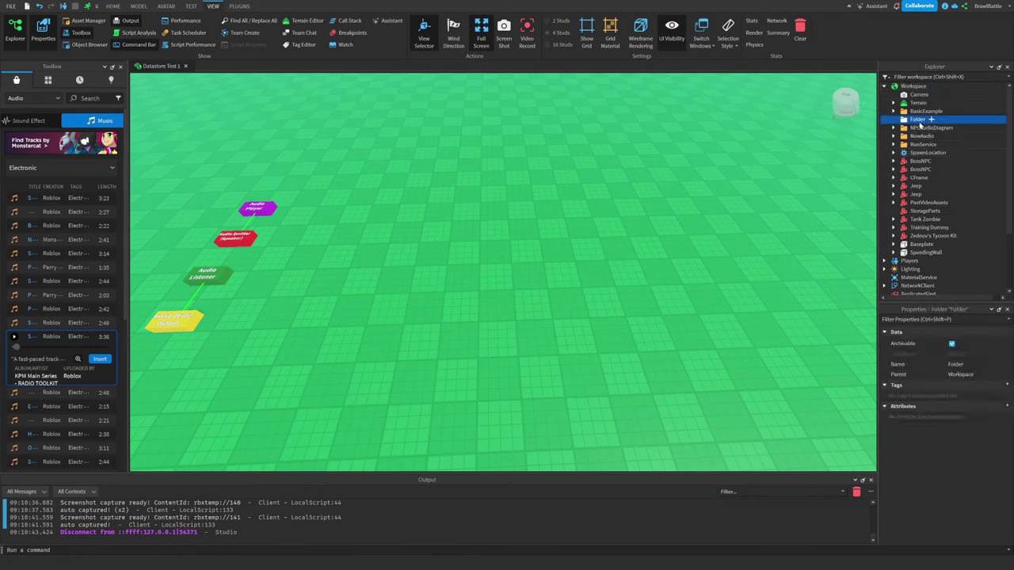
text(AudioPlayerExample)
click(923, 111)
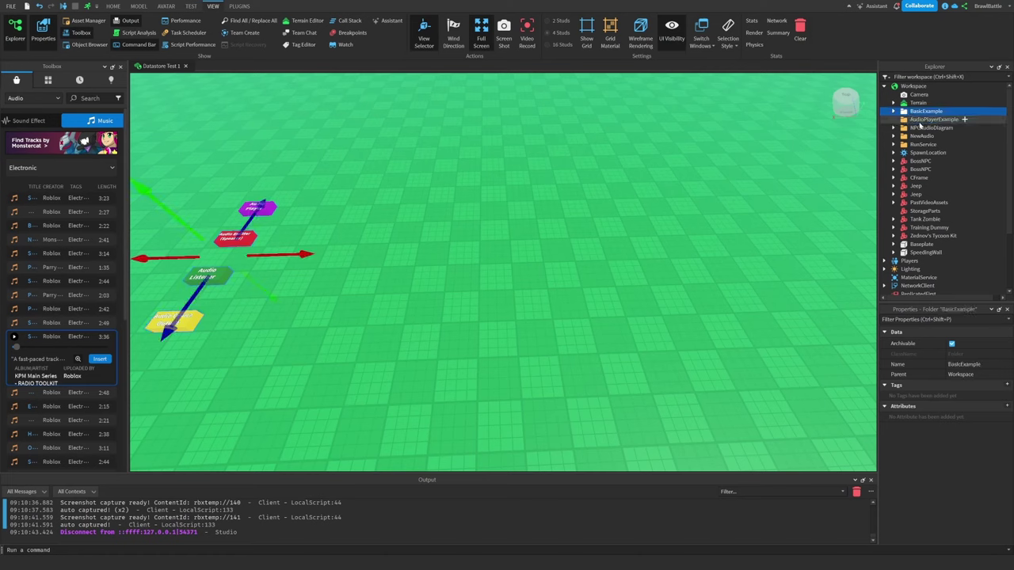
click(935, 119)
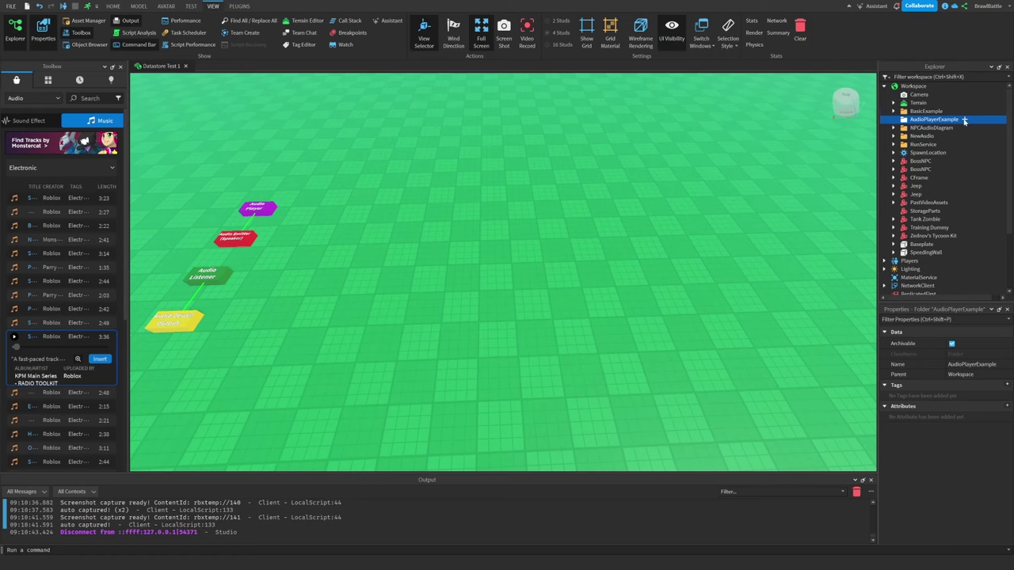
- Insert an AudioPlayer object into the AudioPlayerExample folder
click(965, 120)
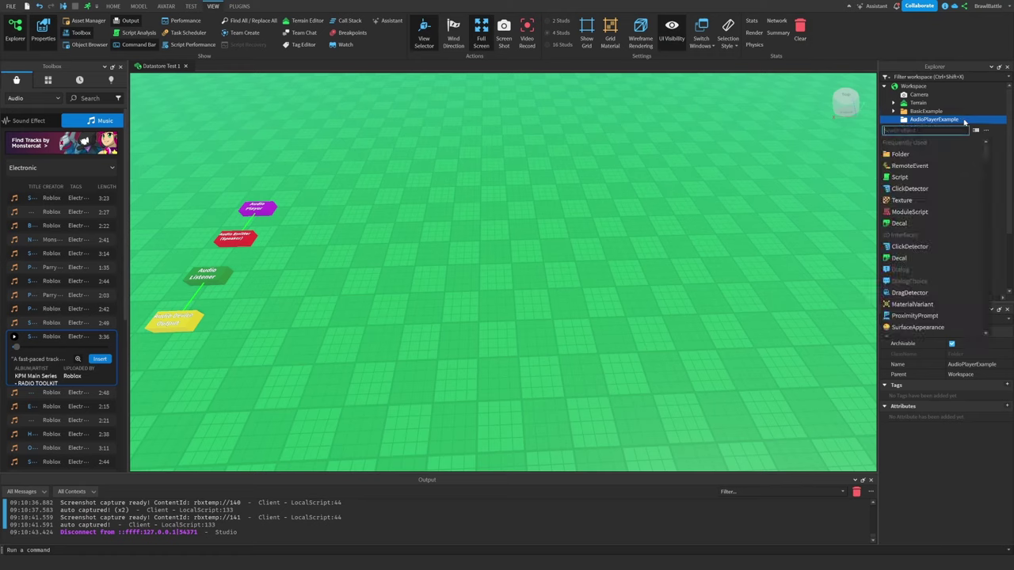
text(audi)
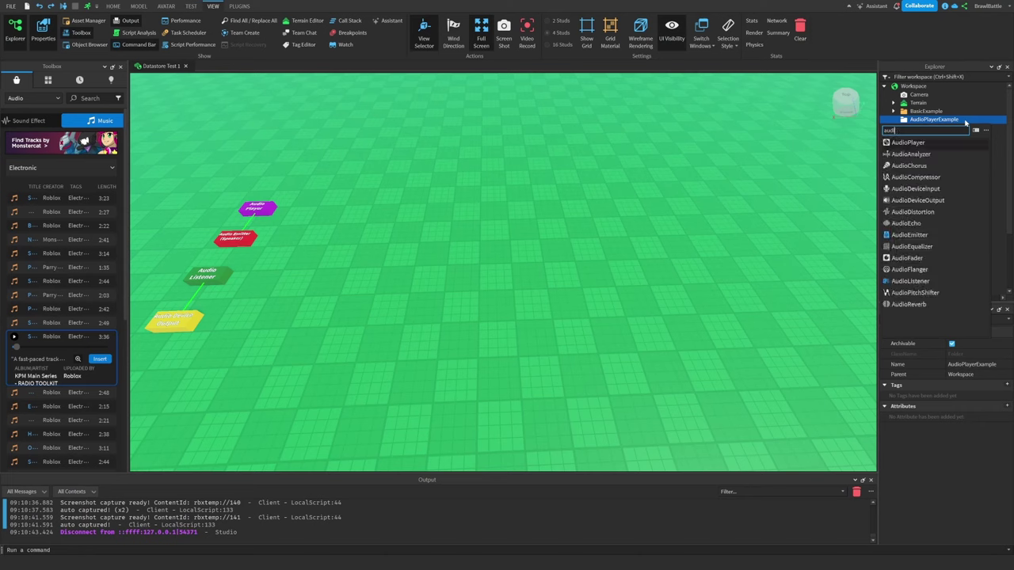
text(opla)
click(944, 144)
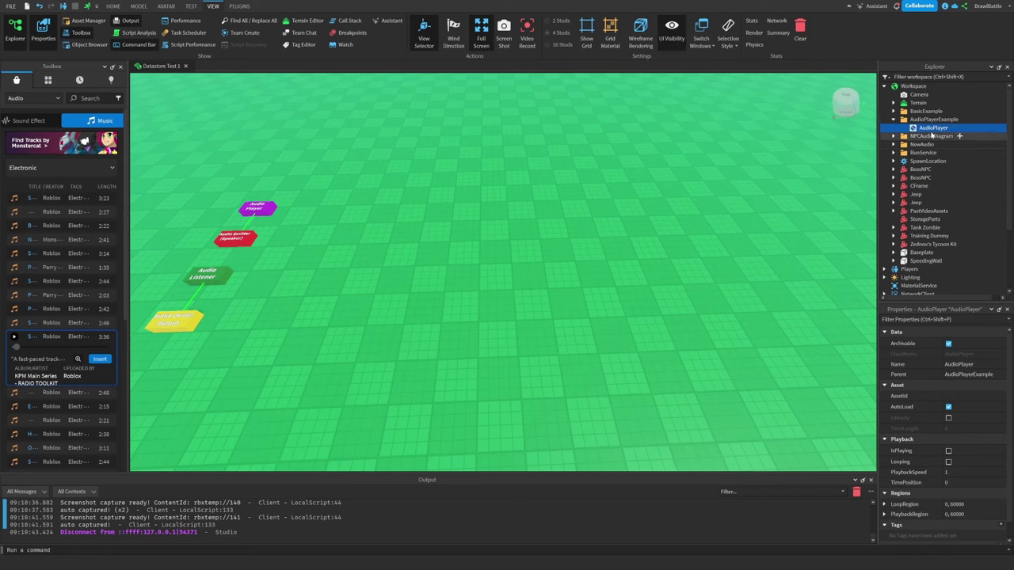
- Paste the copied sound ID as the AudioPlayer's AssetId and enable Looping
scroll(929, 428, down, 1)
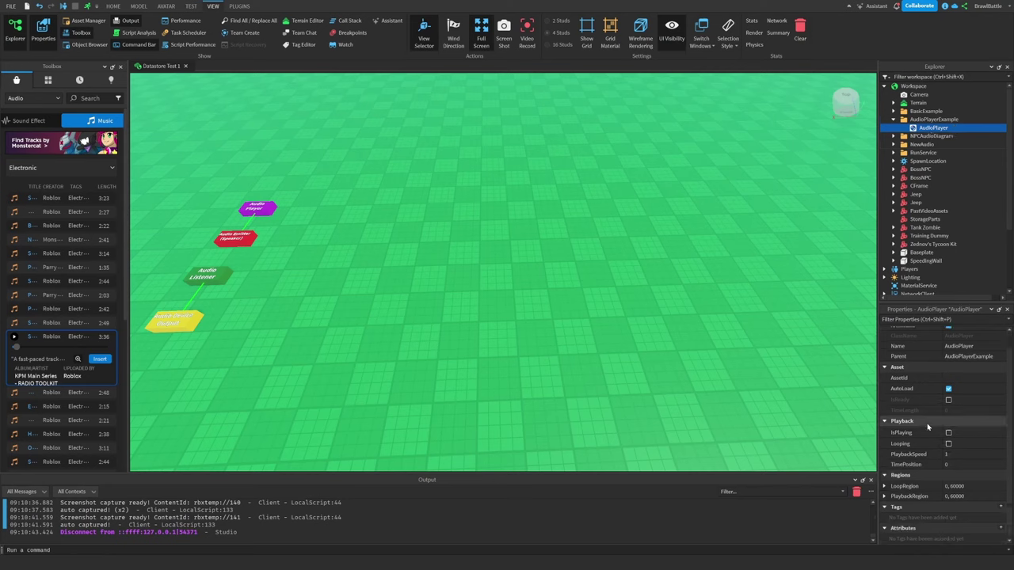
scroll(929, 427, up, 1)
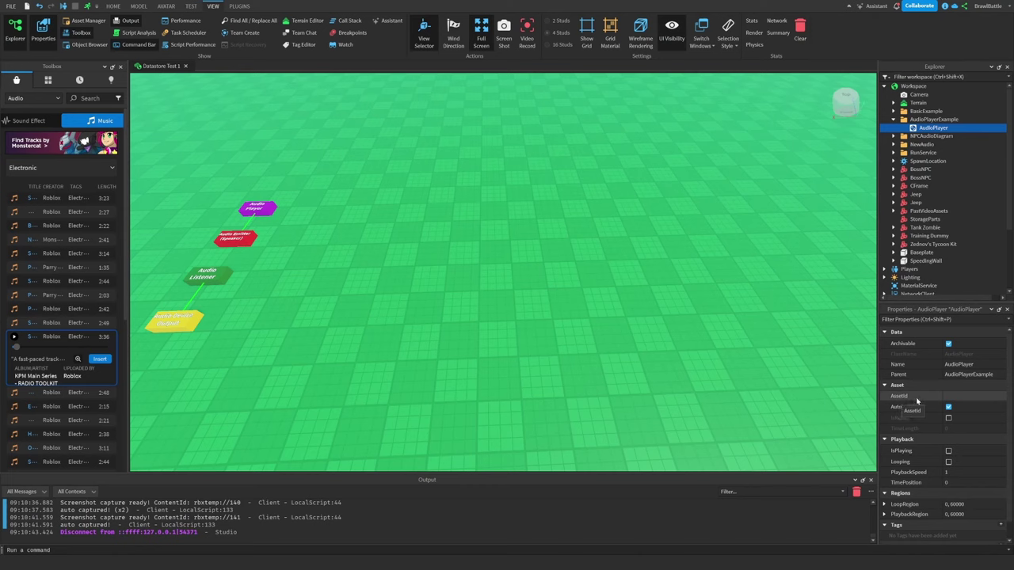
click(966, 398)
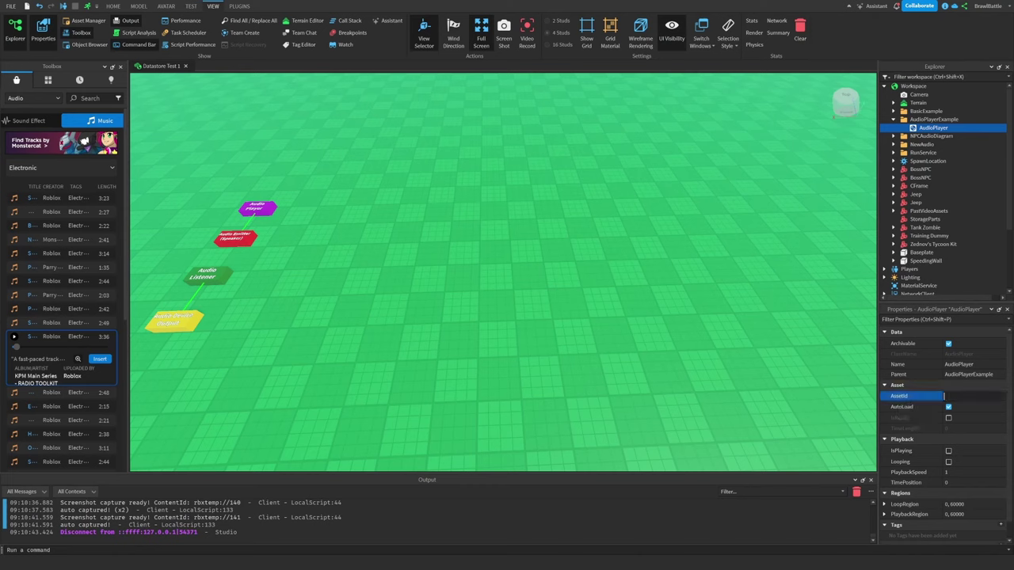
key(ctrl+v)
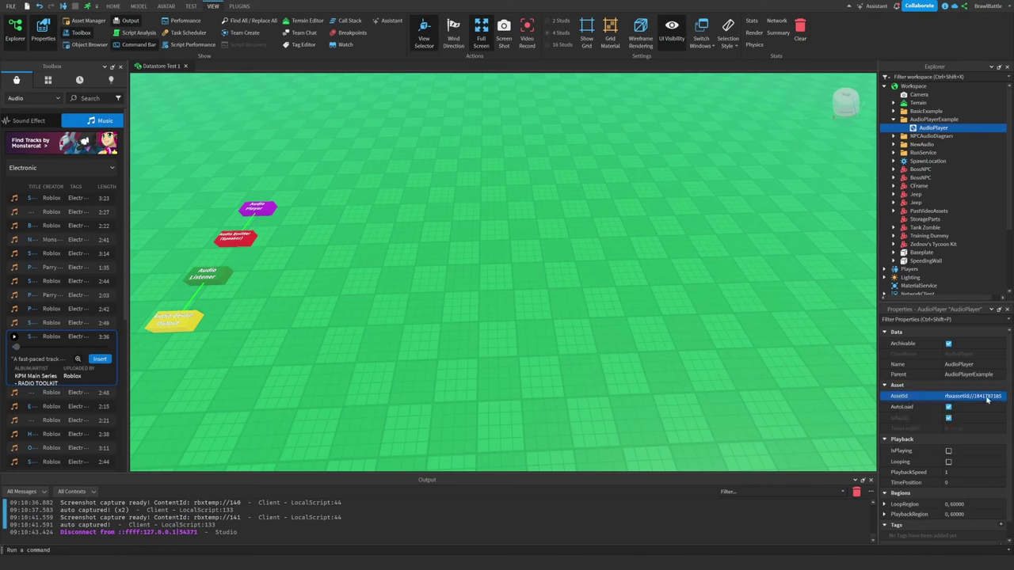
key(Return)
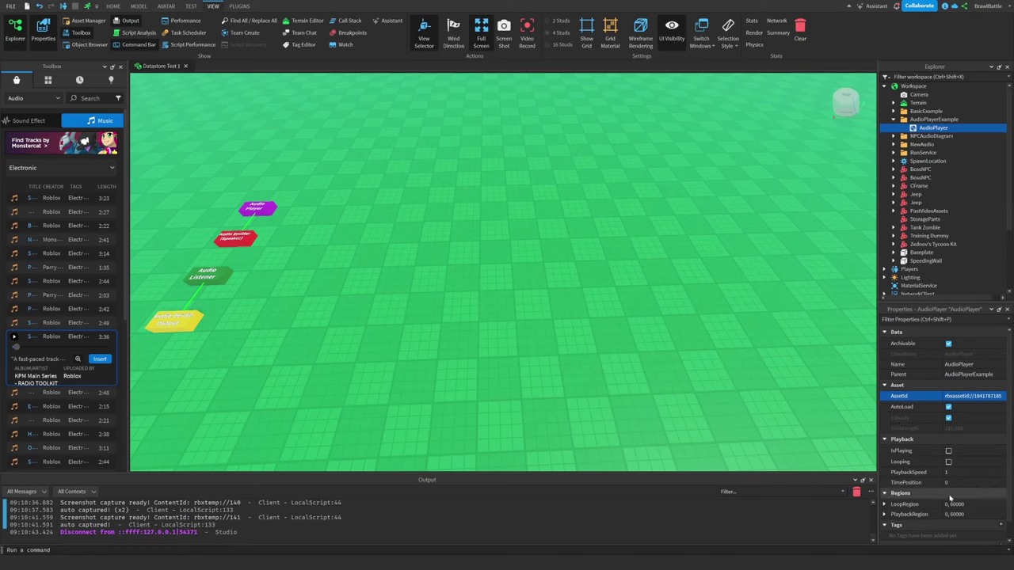
click(948, 462)
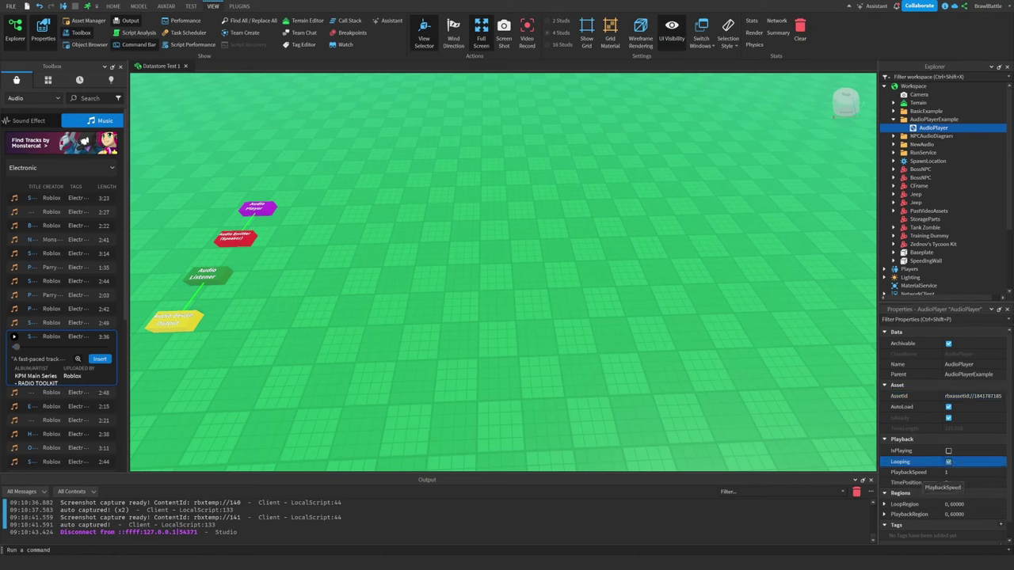
- Insert a block part on the empty baseplate area beside the audio diagram
right_drag(432, 230, 428, 233)
key(f)
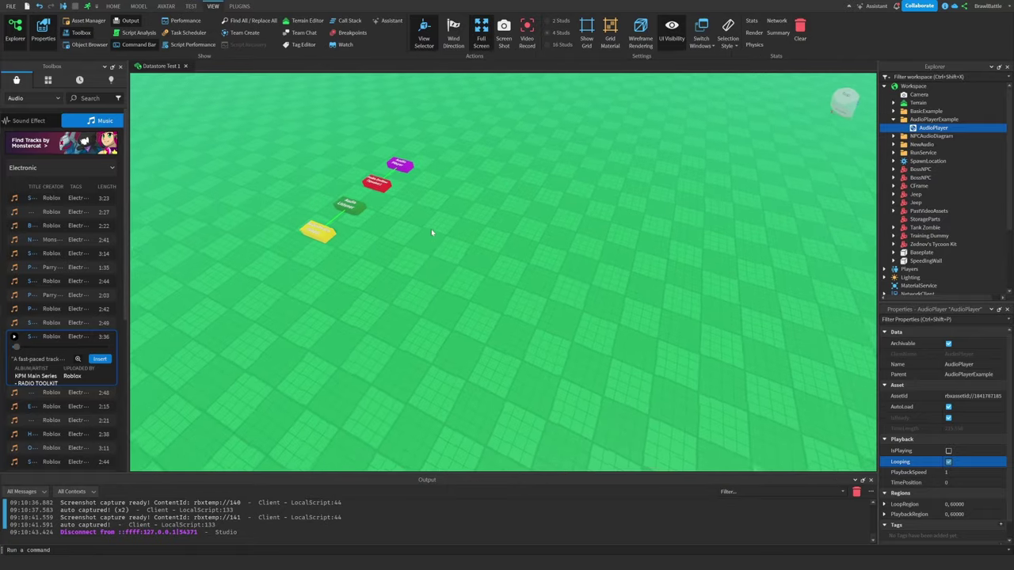
scroll(498, 299, down, 3)
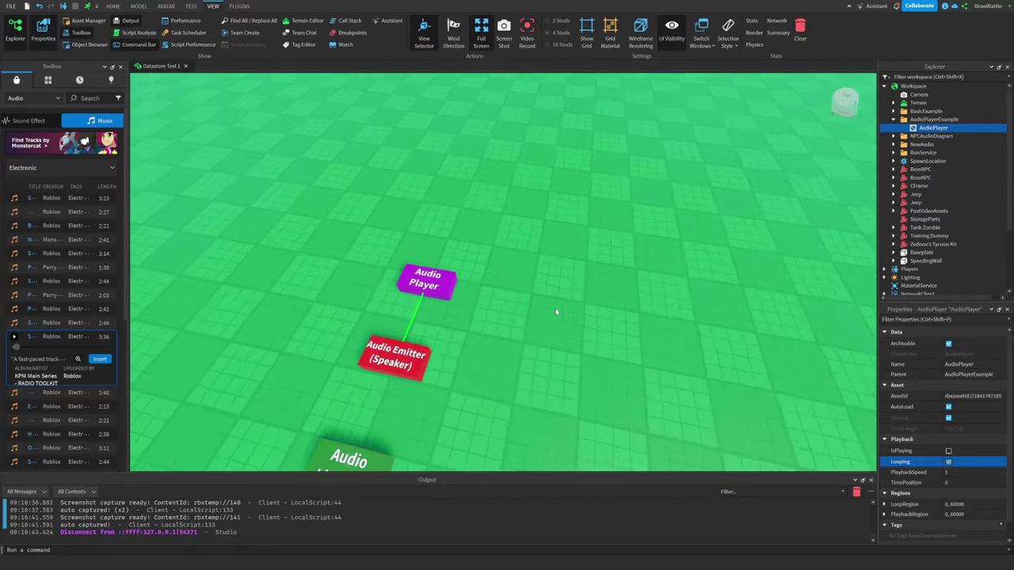
right_drag(547, 312, 588, 310)
key(s)
key(d)
key(w)
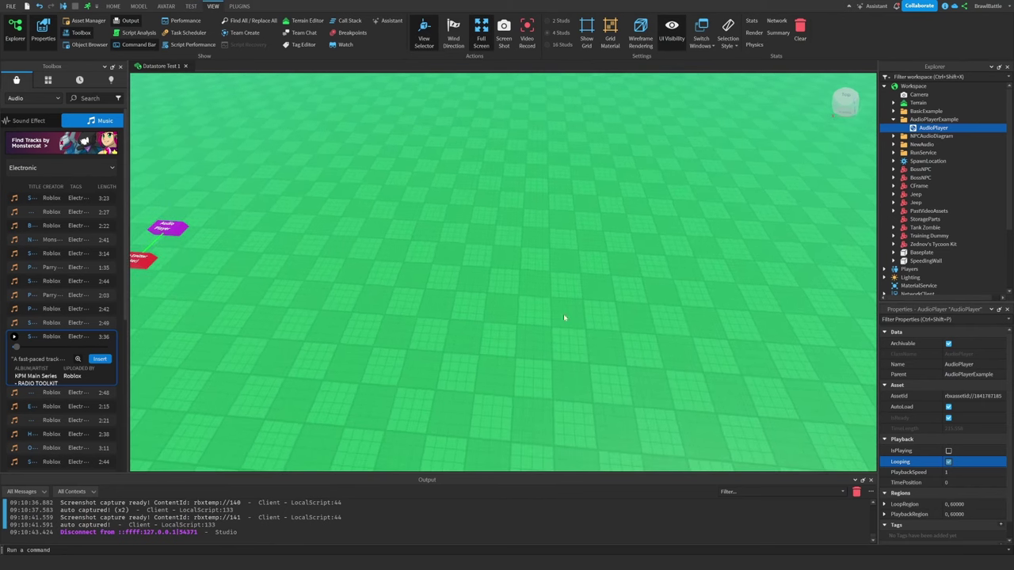
key(a)
scroll(490, 297, up, 2)
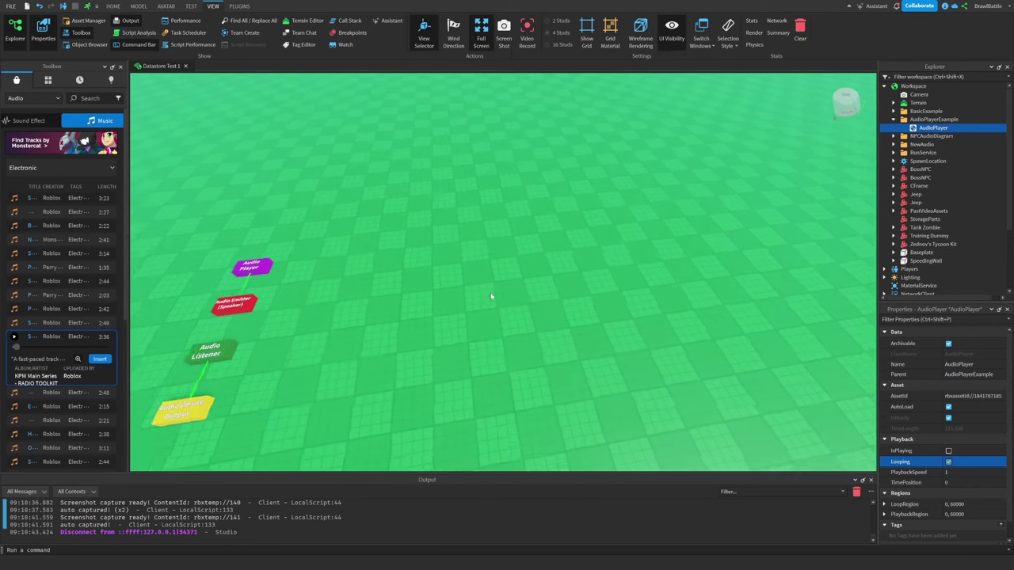
key(d)
click(139, 7)
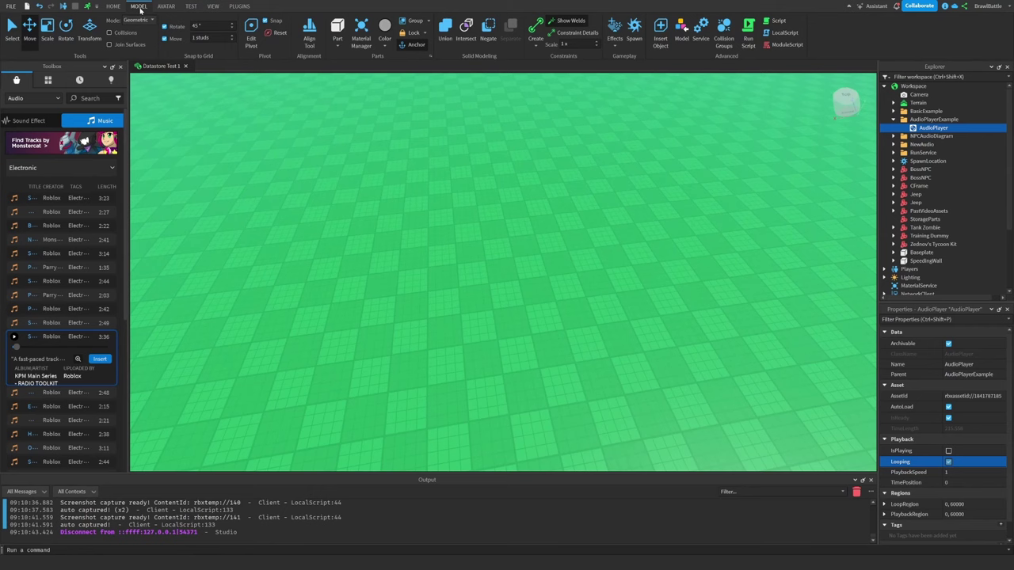
click(338, 31)
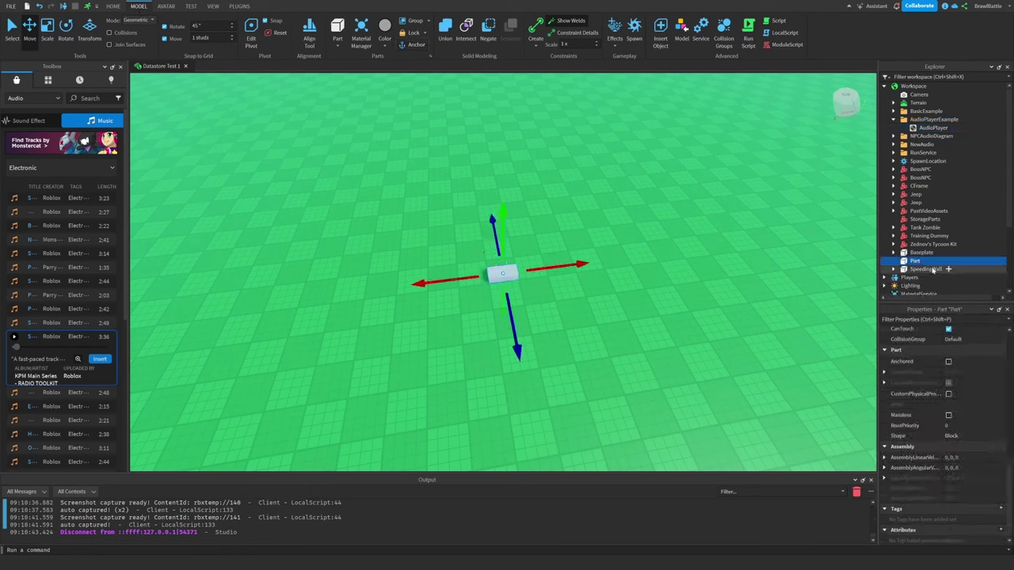
- Rename the new part to Emitter and move it into the AudioPlayerExample folder
text(Em)
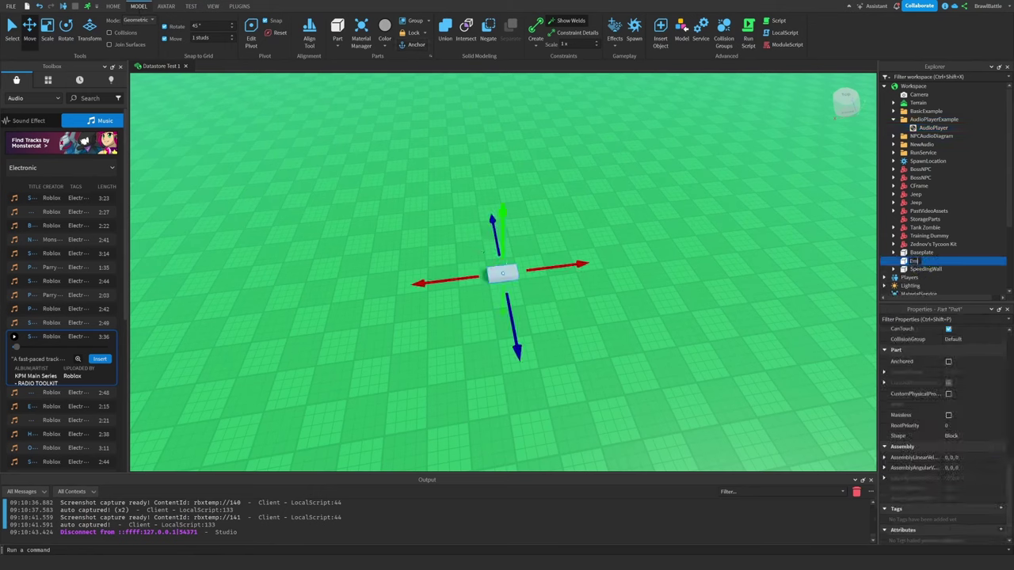
text(itter)
key(Return)
drag(918, 264, 939, 128)
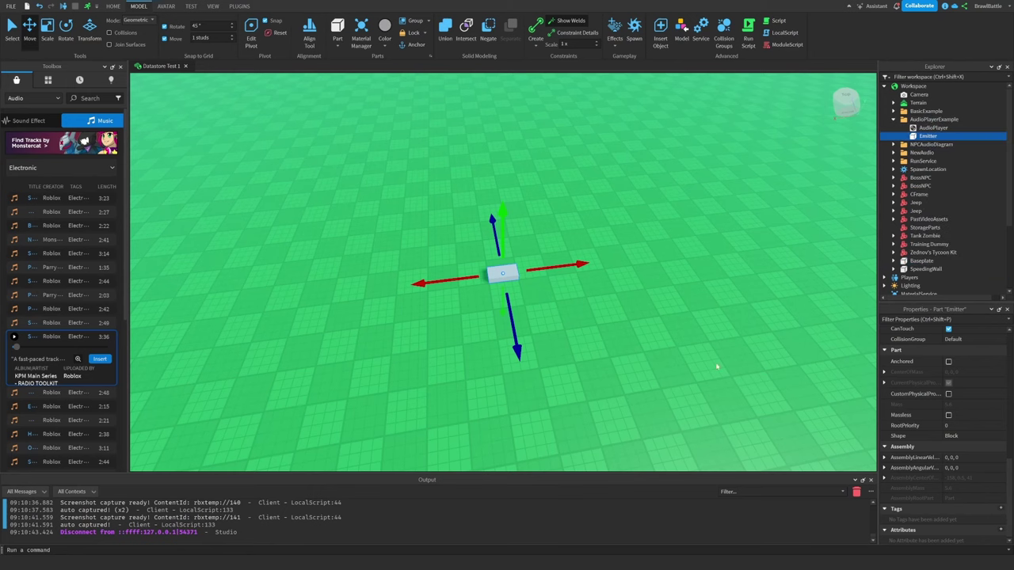
- Set the Emitter part's BrickColor to Lapis
right_drag(718, 367, 670, 361)
scroll(969, 387, up, 10)
click(955, 344)
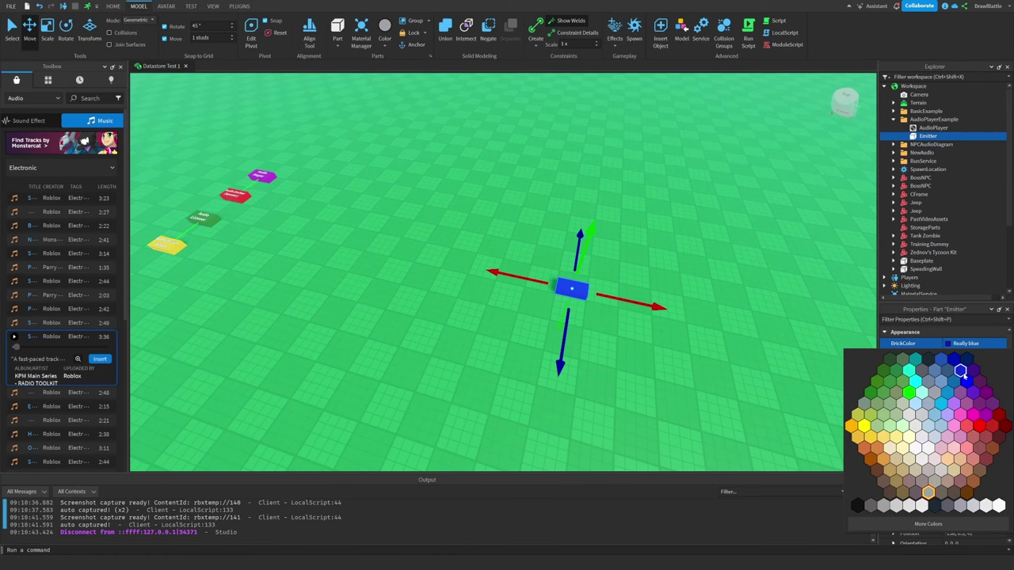
click(959, 370)
scroll(621, 362, up, 5)
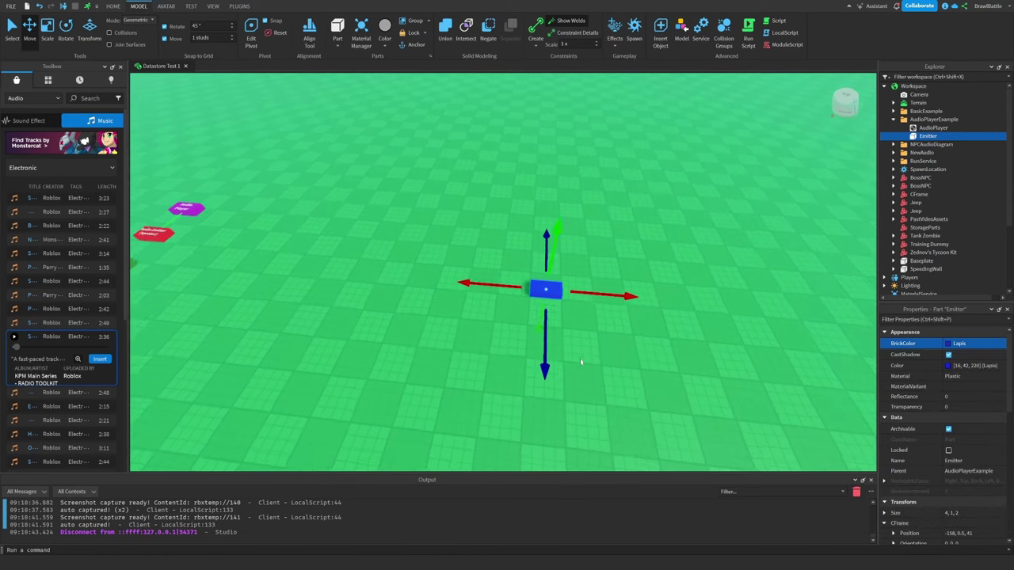
scroll(622, 362, up, 2)
right_drag(637, 360, 667, 357)
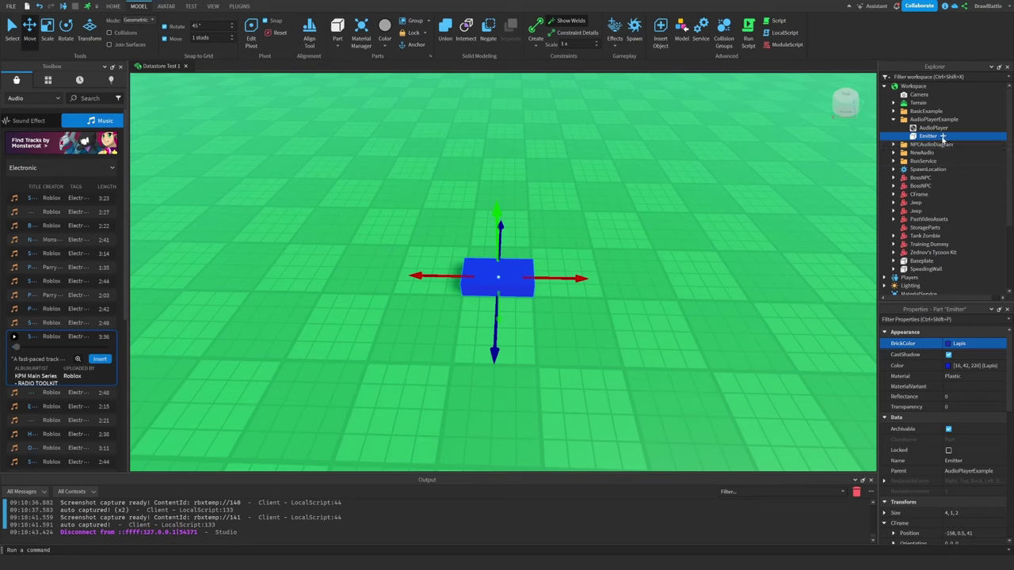
- Insert an AudioEmitter object into the Emitter part
click(943, 137)
text(au)
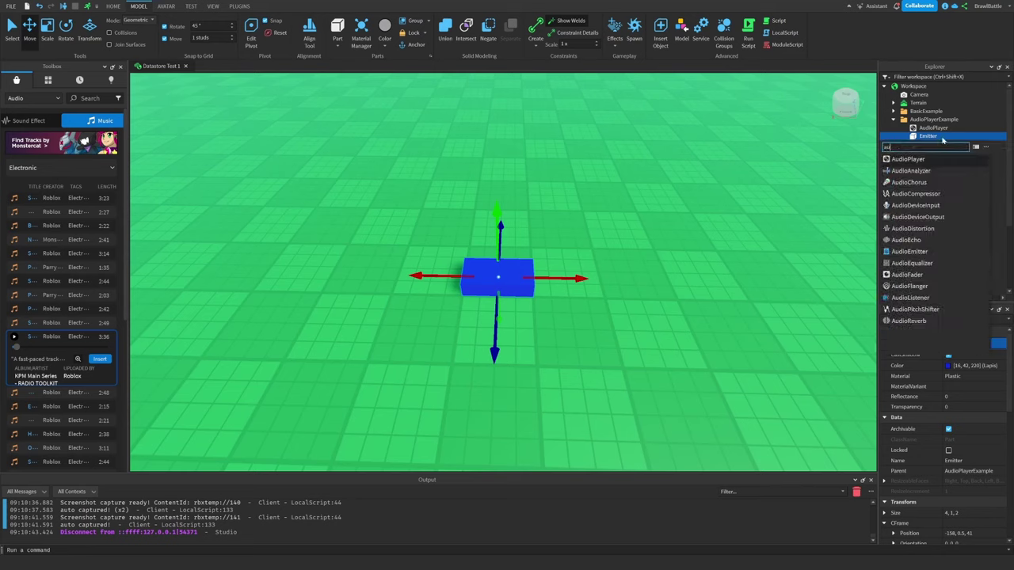
text(dioemitter)
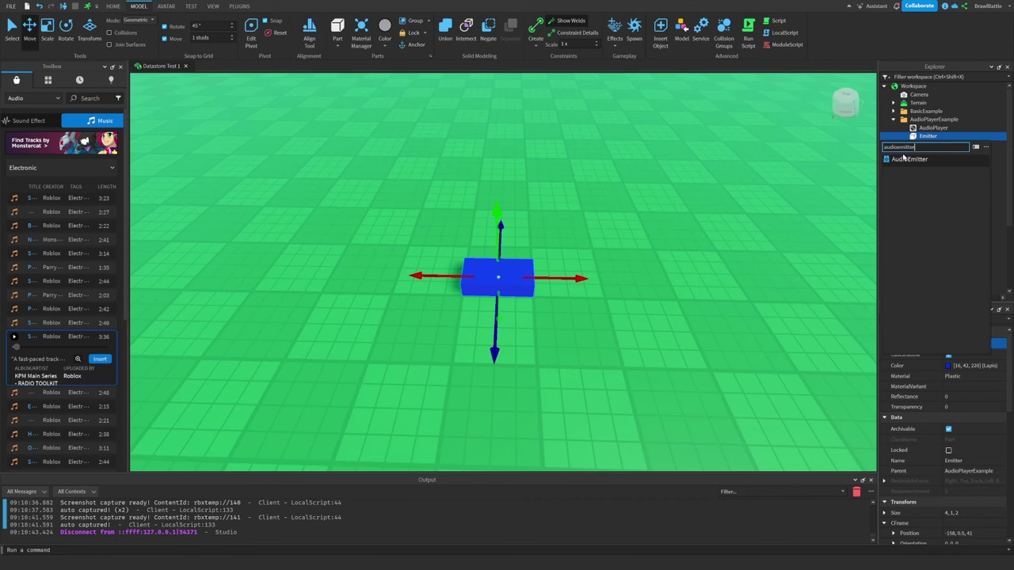
click(902, 160)
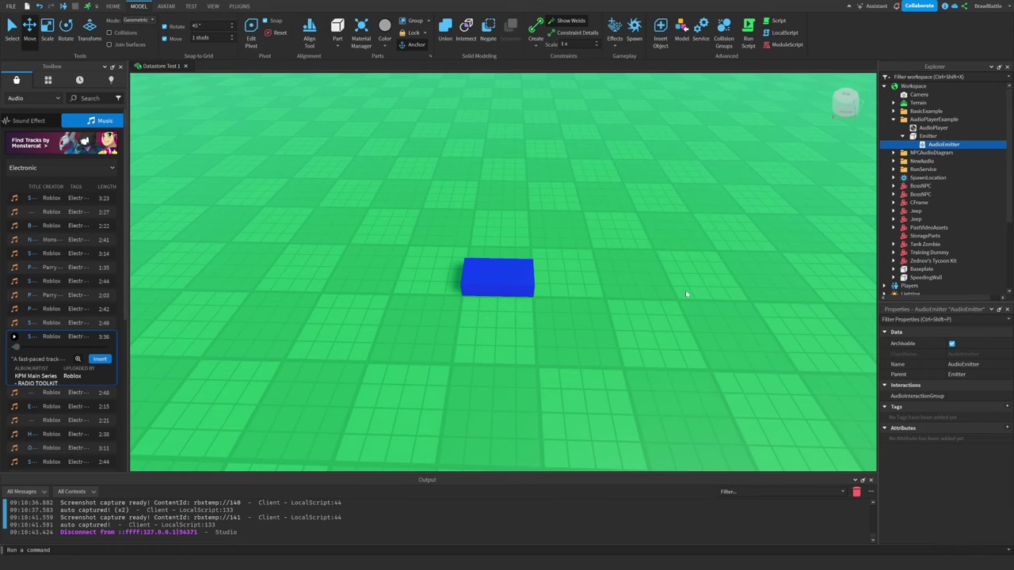
- Examine the green link between the Audio Player and Audio Emitter blocks in the diagram, and return to the blue Emitter part
key(s)
right_drag(572, 303, 571, 305)
key(w)
key(w)
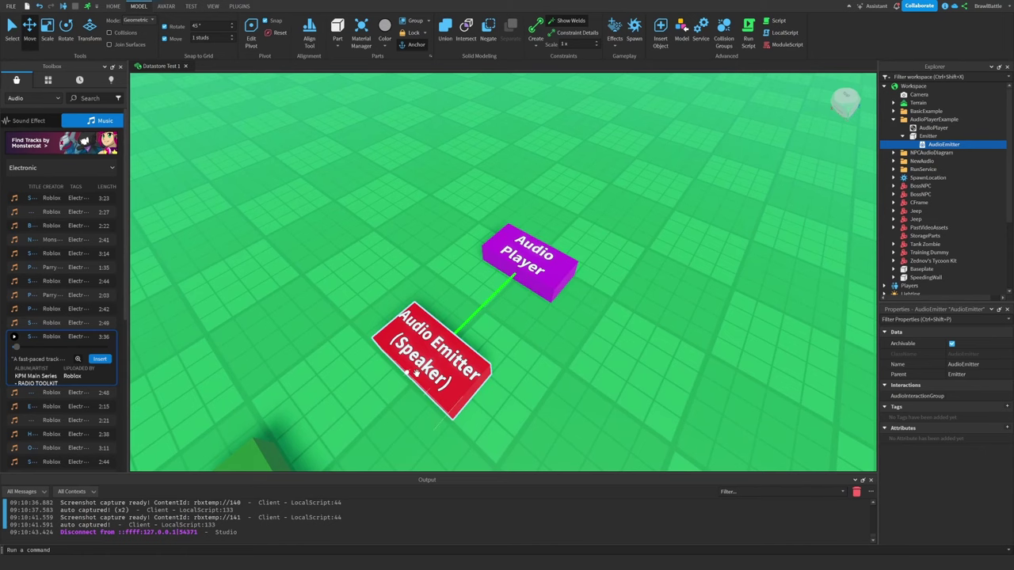
right_drag(462, 337, 436, 328)
key(w)
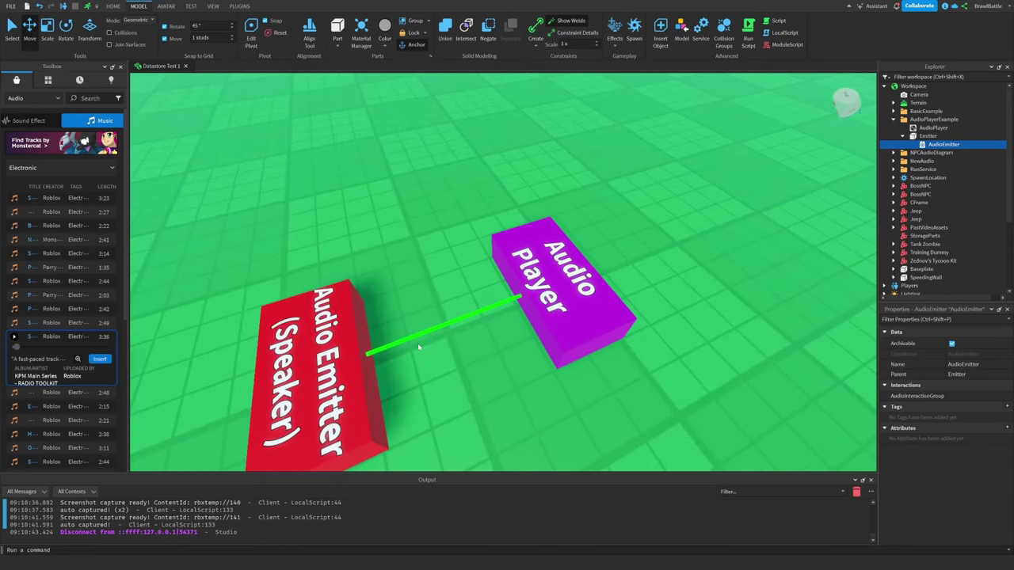
scroll(477, 350, up, 3)
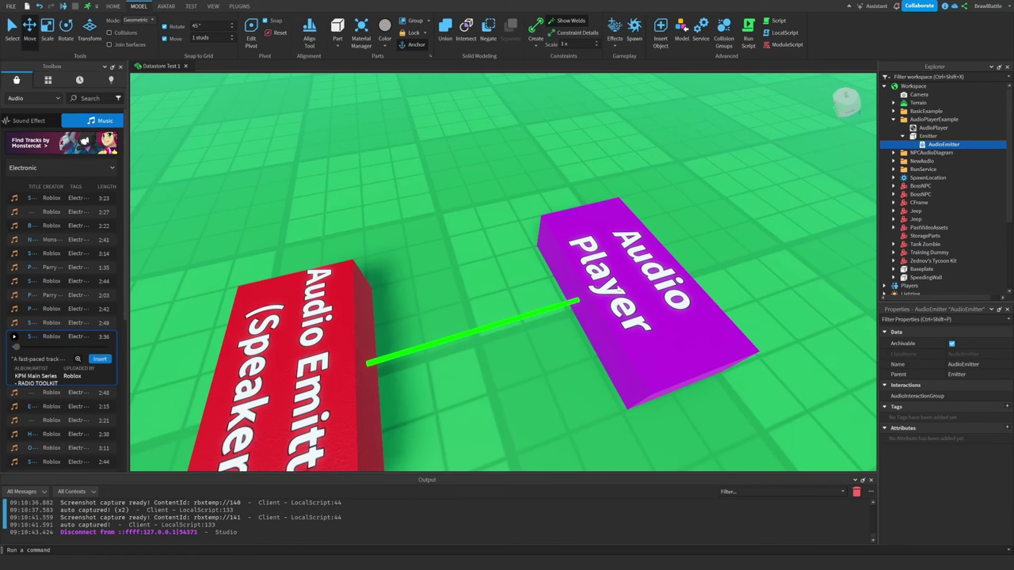
scroll(403, 415, down, 5)
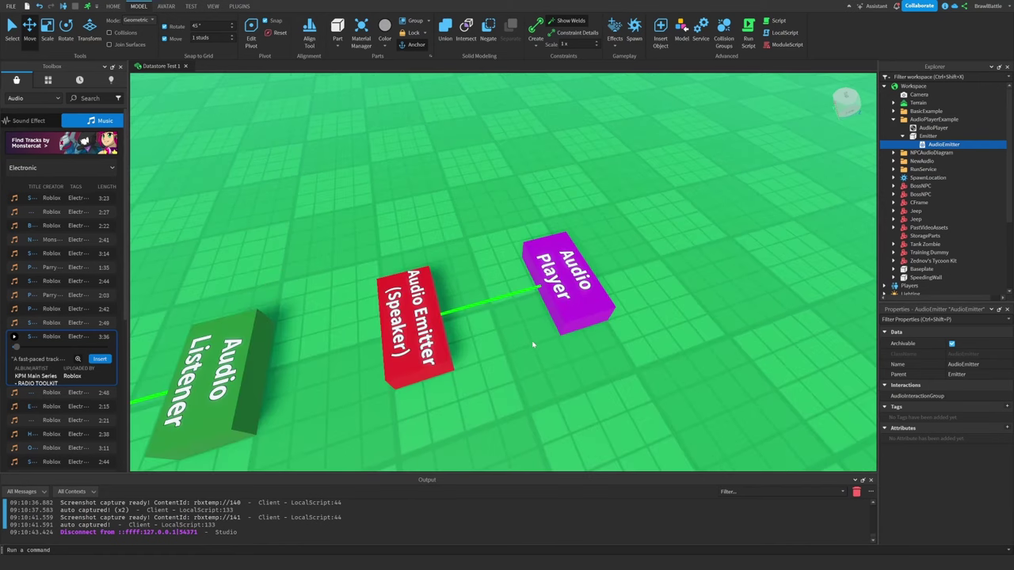
right_drag(533, 344, 469, 363)
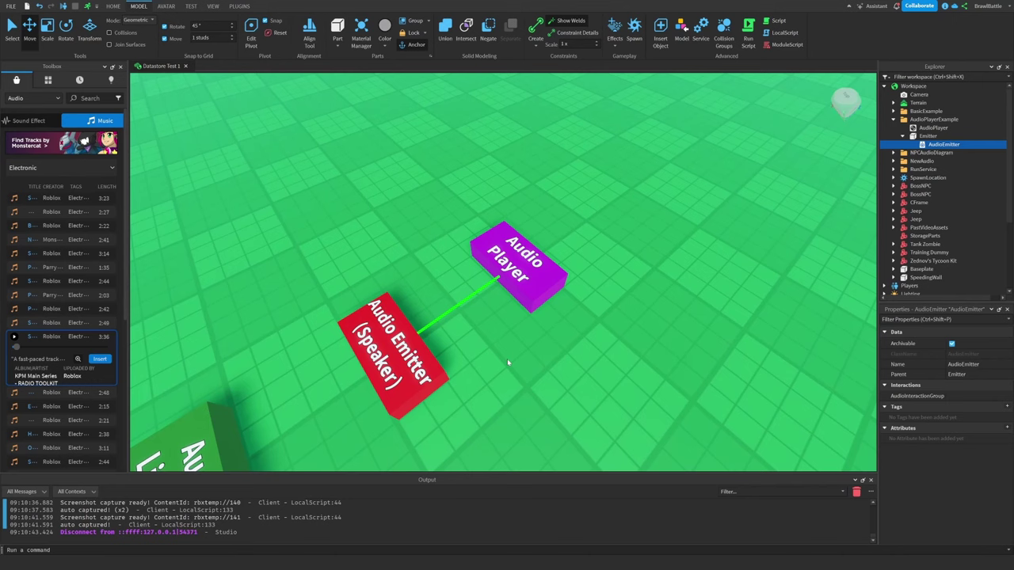
right_drag(508, 362, 546, 344)
scroll(547, 343, down, 5)
key(d)
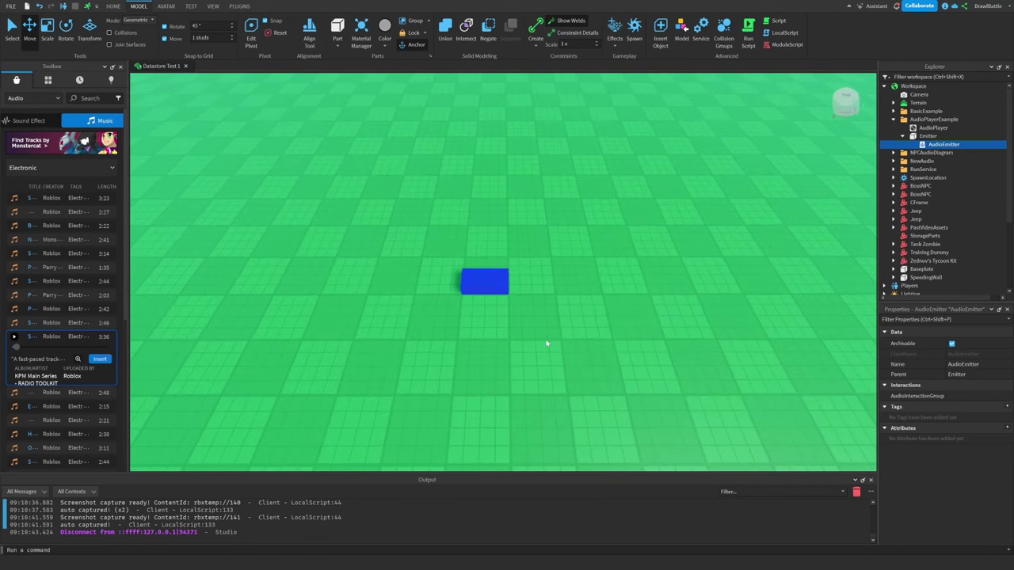
key(w)
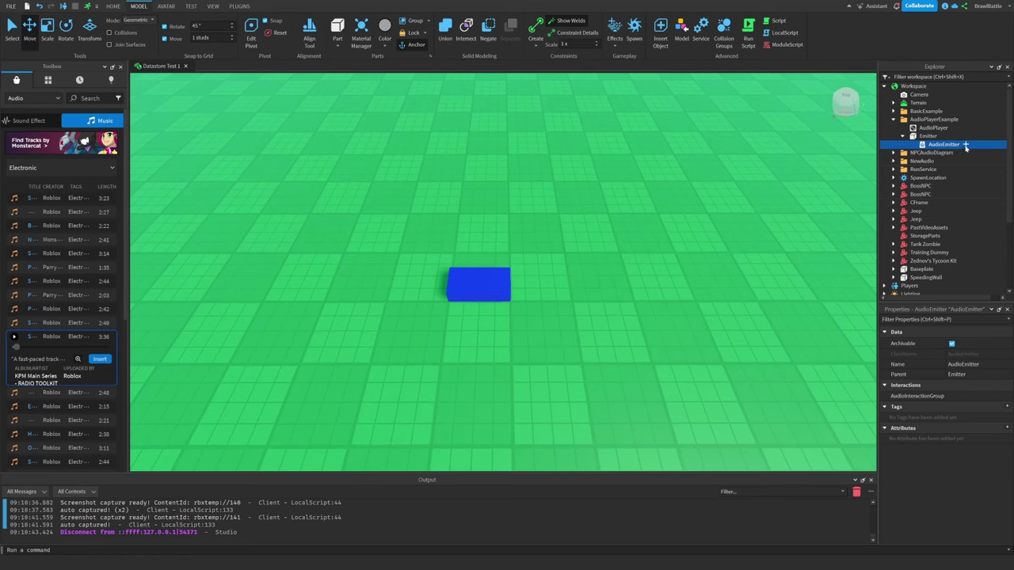
- Insert a Wire object under the AudioEmitter
click(966, 145)
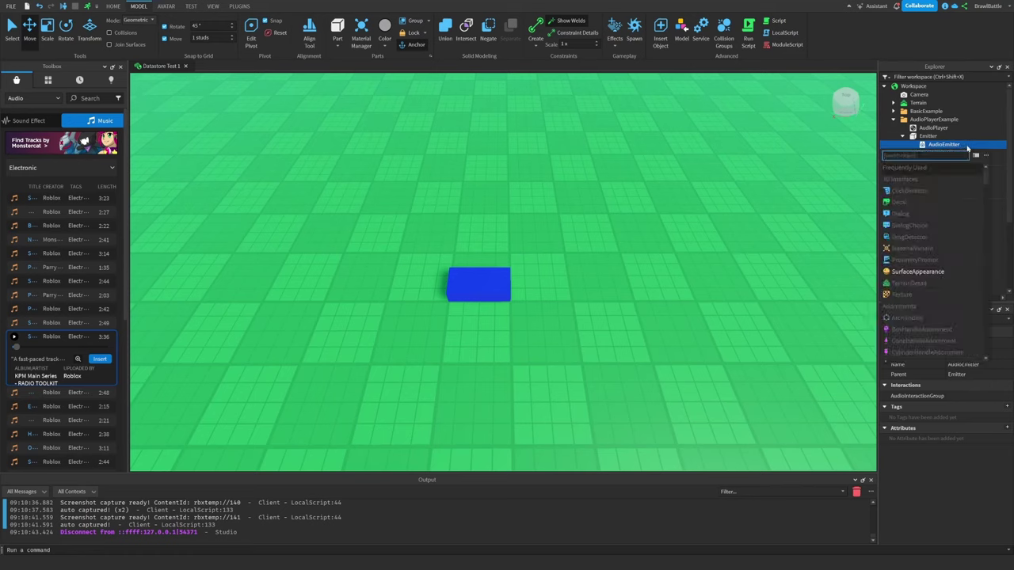
text(wire)
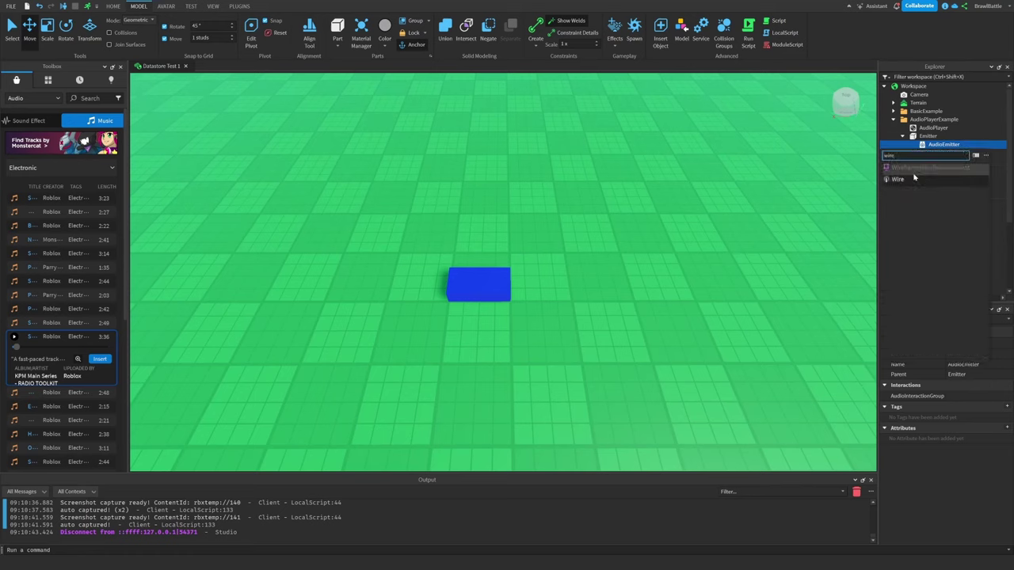
click(906, 180)
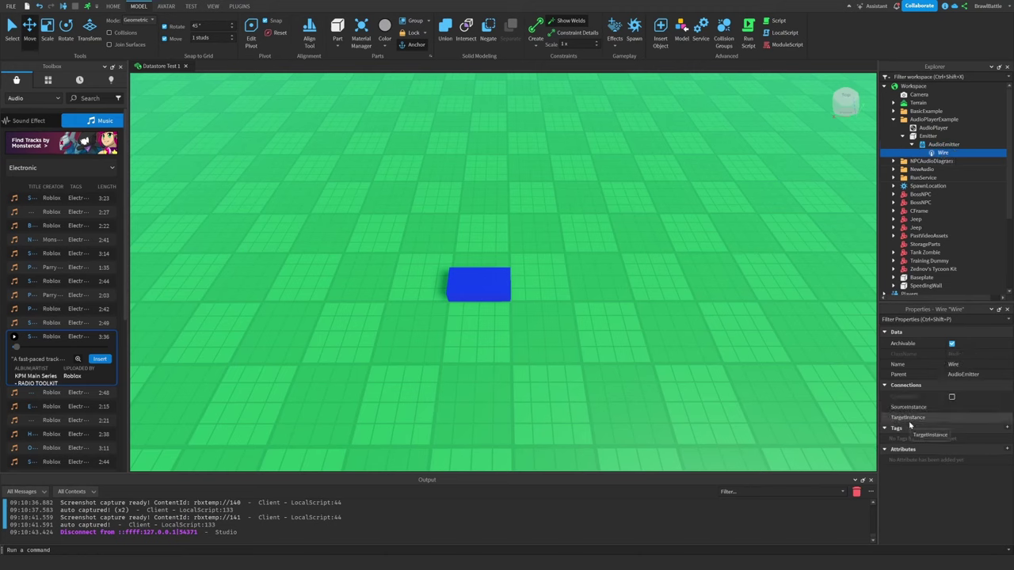
- Set the Wire's SourceInstance to AudioPlayer and its TargetInstance to AudioEmitter
click(960, 409)
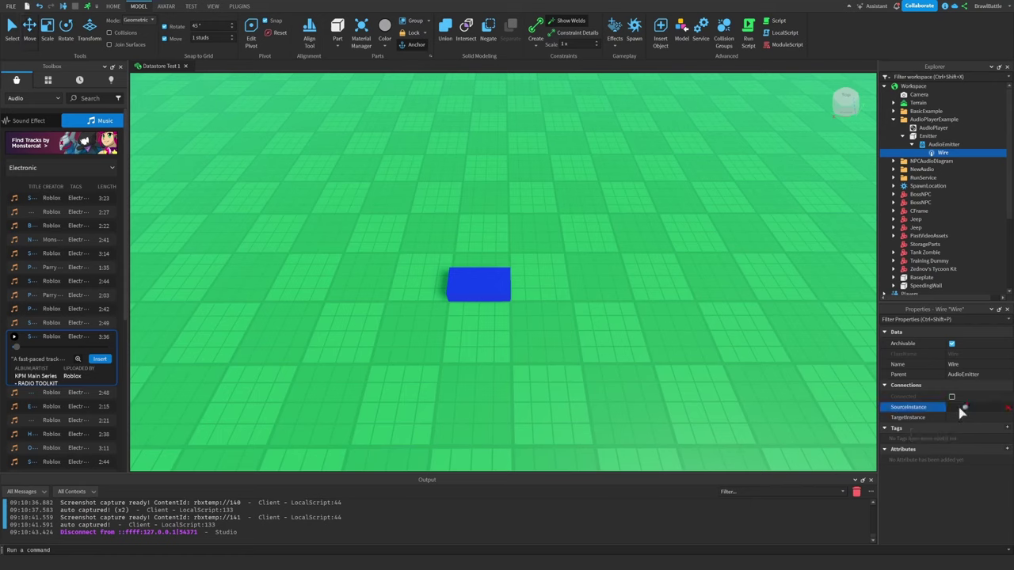
click(941, 130)
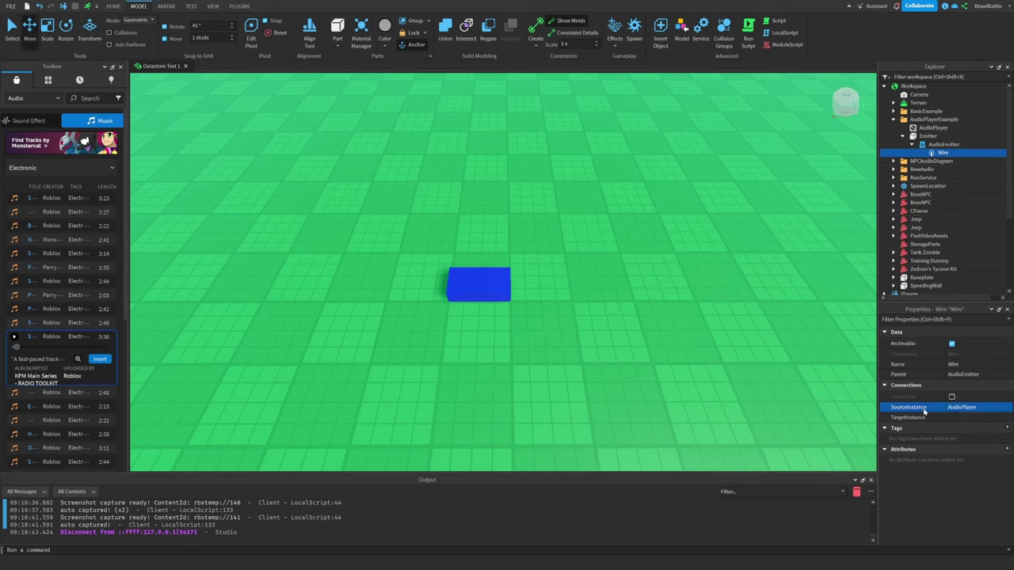
click(966, 418)
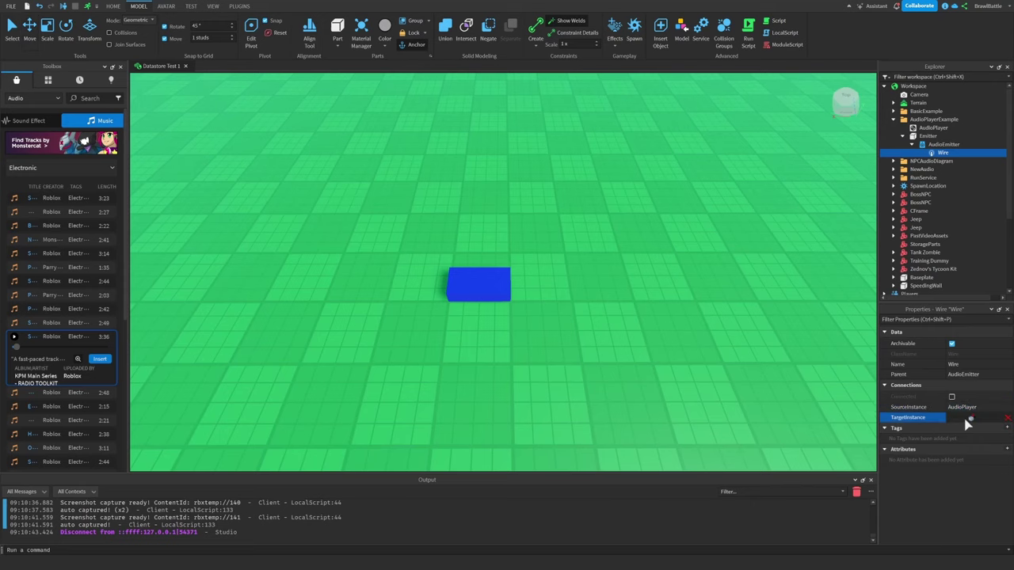
click(944, 144)
right_drag(652, 306, 608, 325)
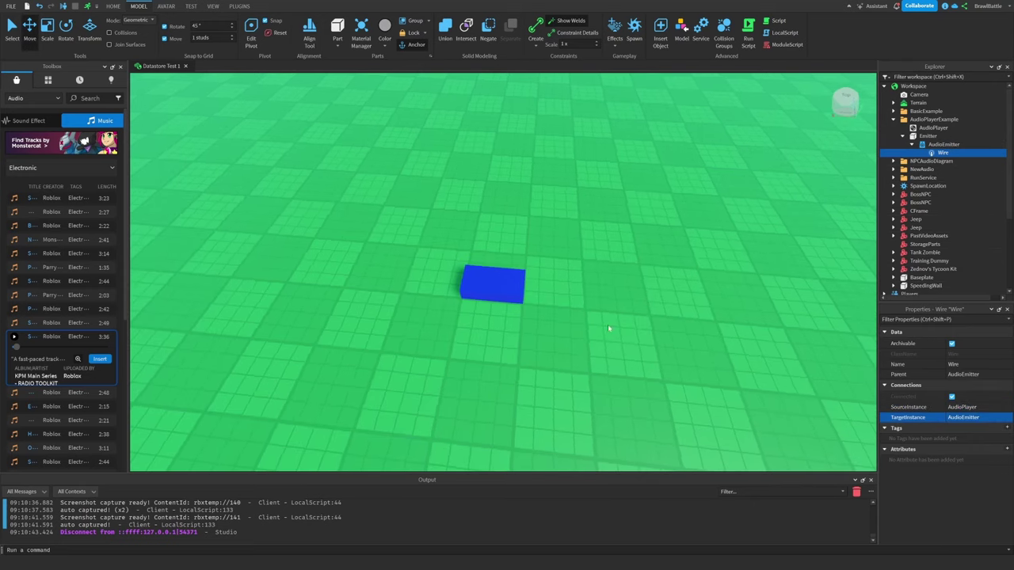
scroll(577, 298, up, 3)
scroll(576, 297, up, 5)
scroll(559, 333, down, 4)
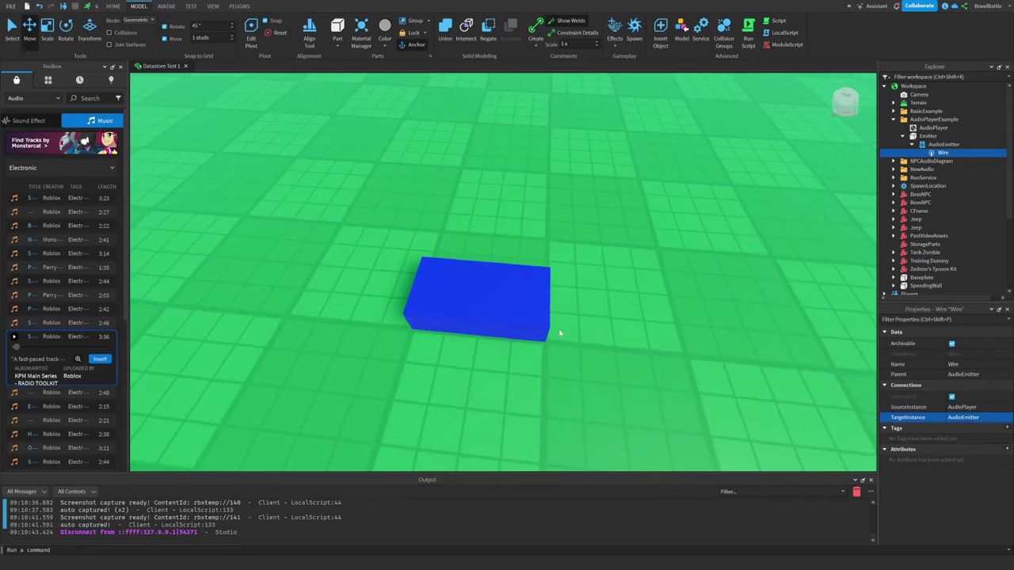
scroll(559, 334, down, 6)
right_drag(559, 333, 559, 332)
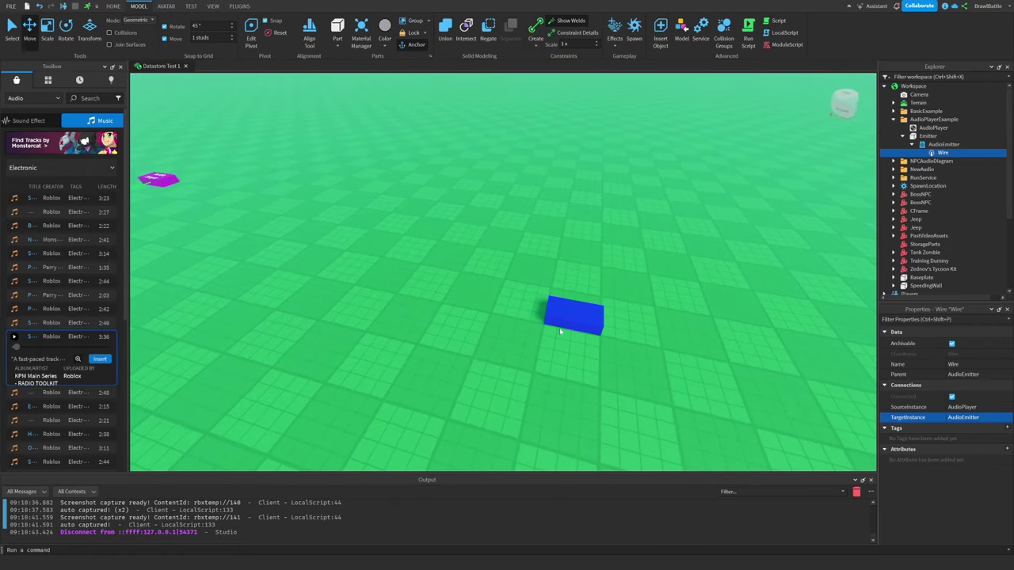
key(w)
key(d)
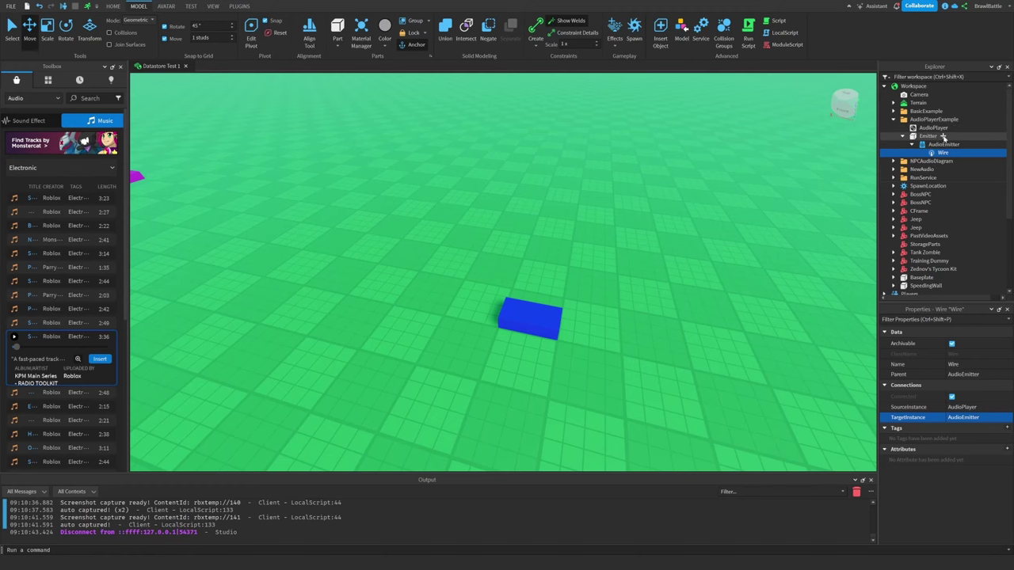
- Insert a second block part and place it on the baseplate a short distance in front of the blue Emitter part
key(s)
right_drag(570, 282, 570, 282)
key(d)
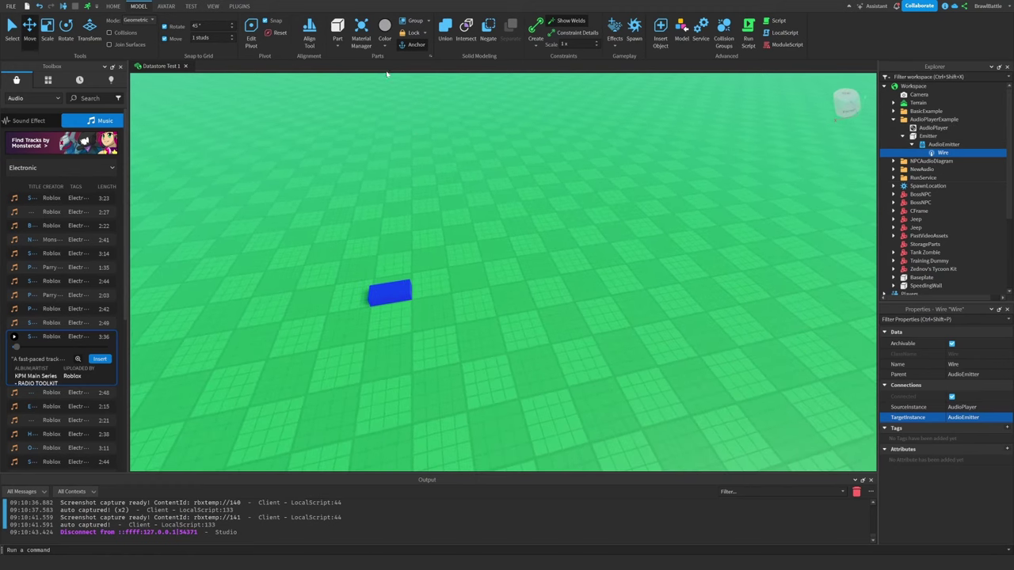
click(340, 29)
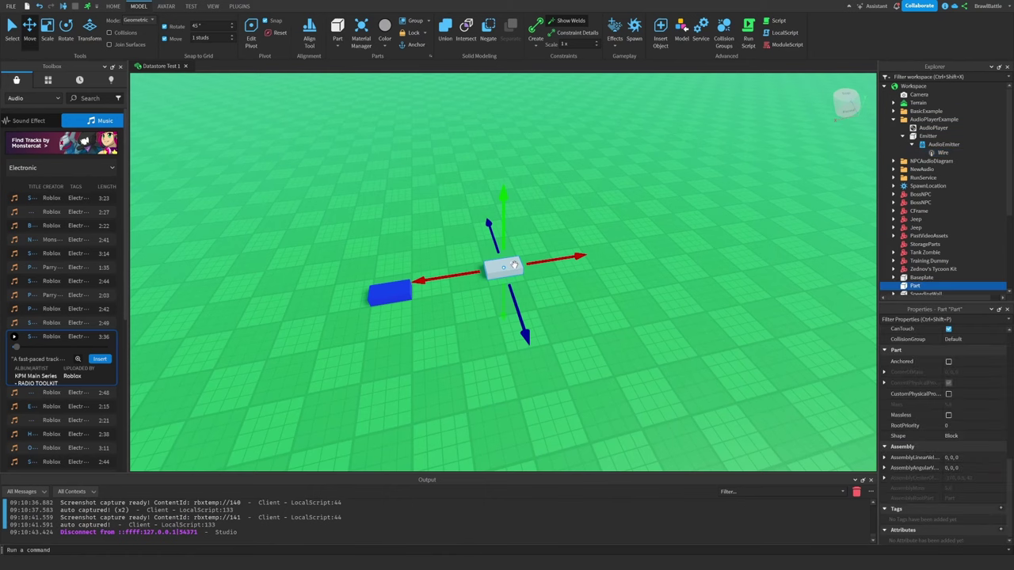
drag(512, 266, 478, 361)
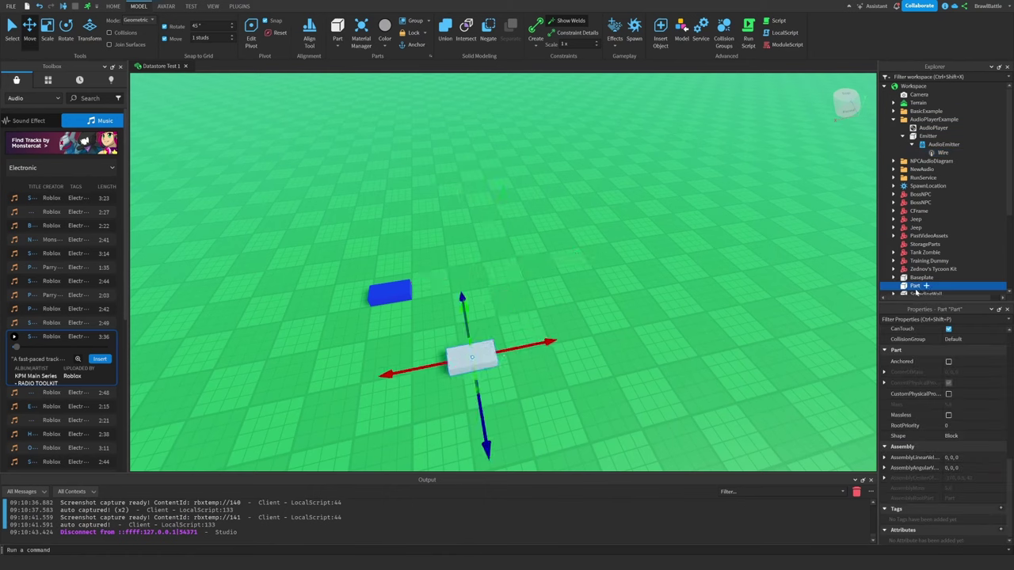
- Rename the second part to Listener and move it into the AudioPlayerExample folder
double_click(916, 287)
text(Listener)
key(Return)
drag(923, 289, 945, 120)
drag(937, 168, 945, 161)
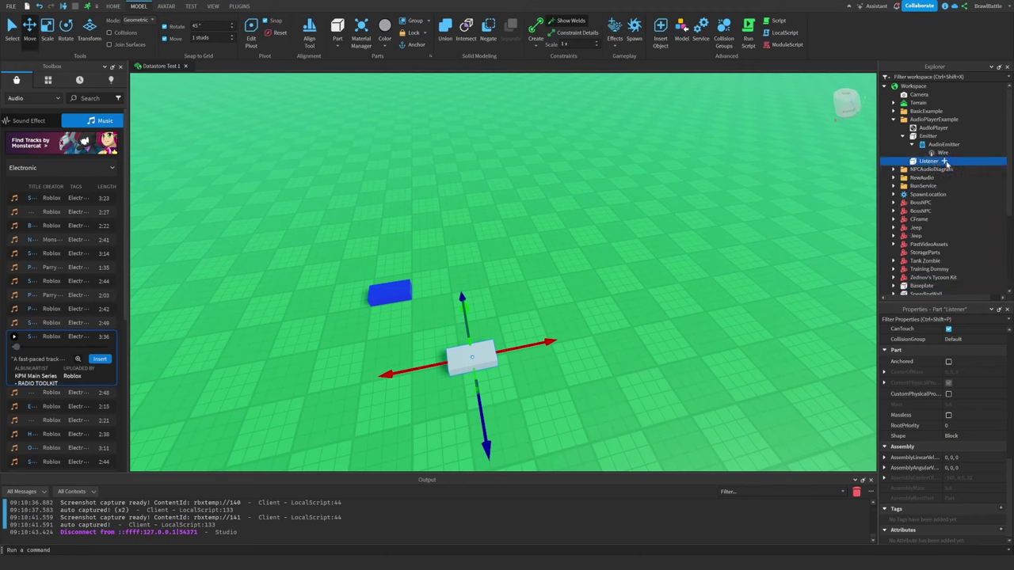
- Insert an AudioListener object into the Listener part
click(944, 162)
text(audiolis)
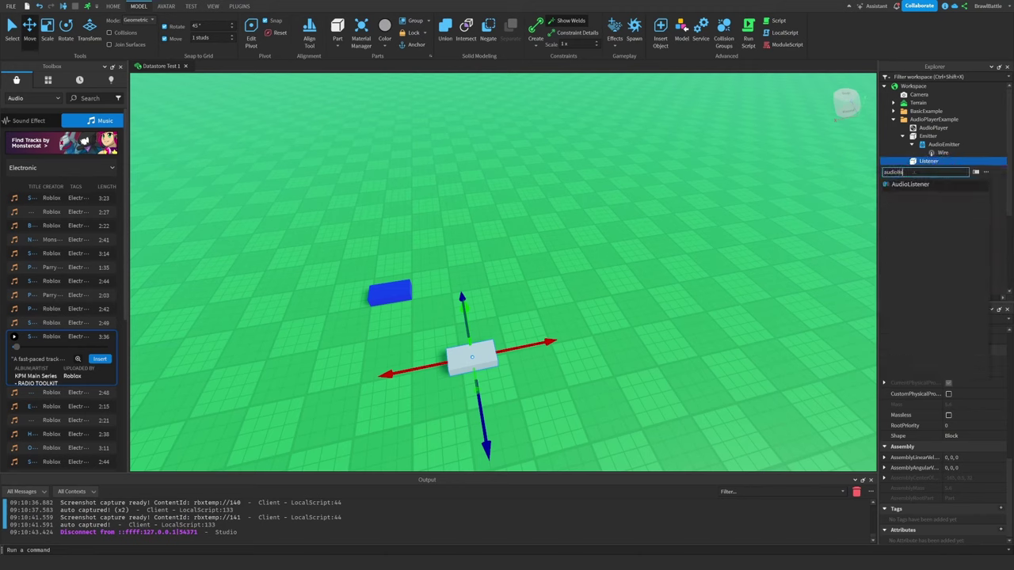
key(Return)
click(944, 172)
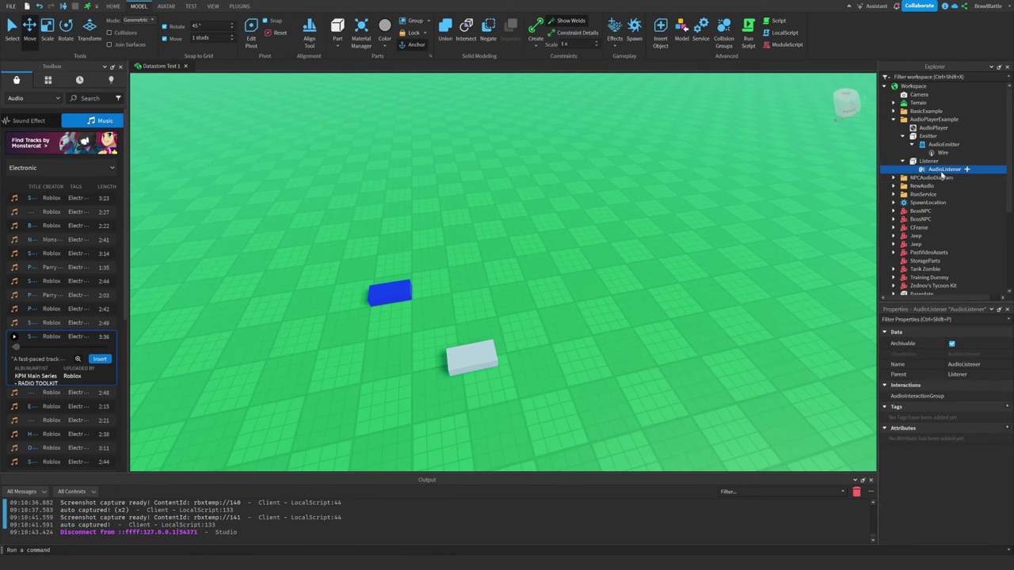
- Inspect the AudioInteractionGroup property of the AudioListener and the AudioEmitter
mouse_move(676, 301)
right_down()
mouse_move(666, 298)
mouse_move(676, 303)
right_up()
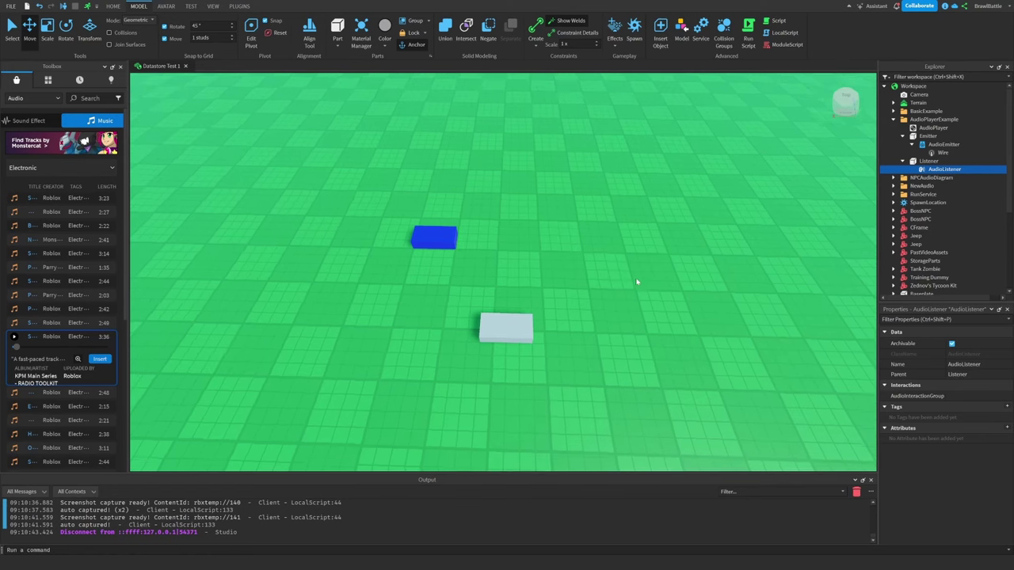
key(w)
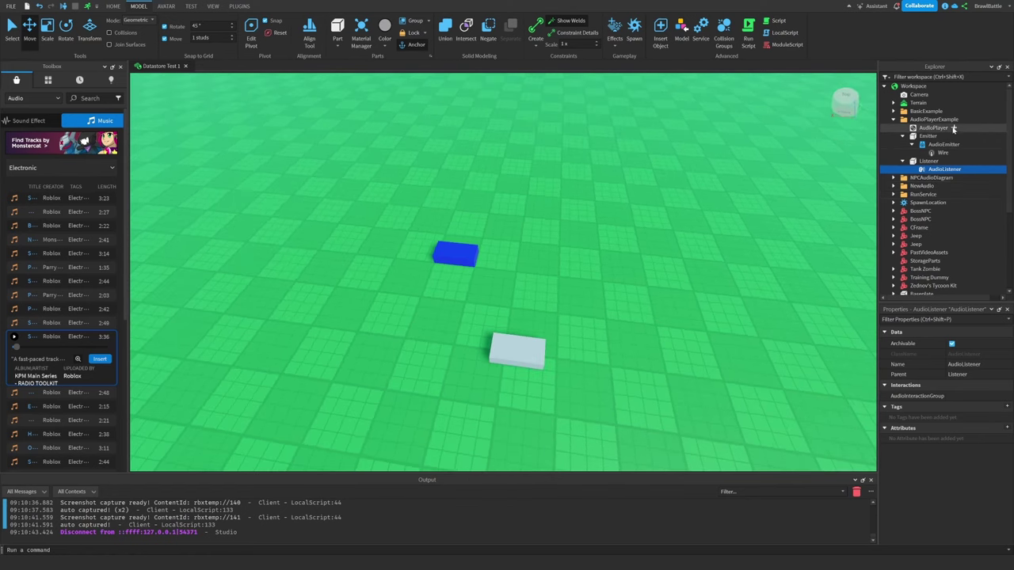
right_drag(717, 252, 715, 252)
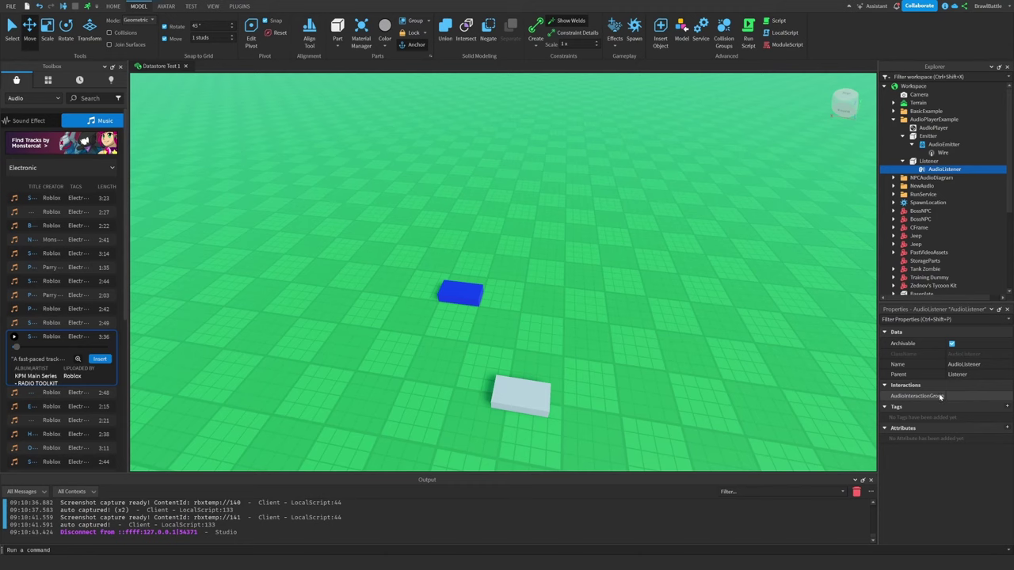
click(945, 145)
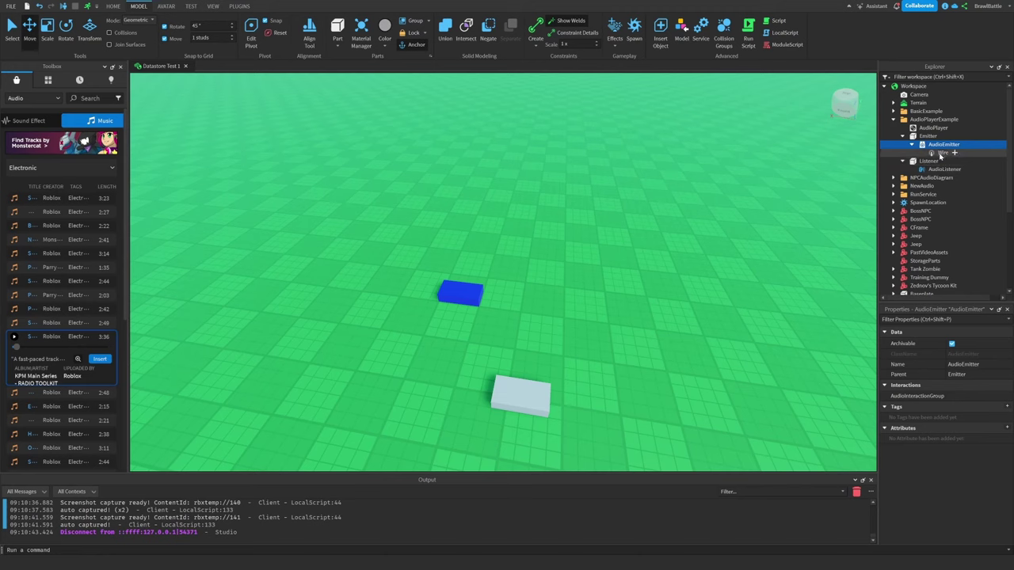
- Set the AudioInteractionGroup of both the AudioEmitter and the AudioListener to Music
click(967, 398)
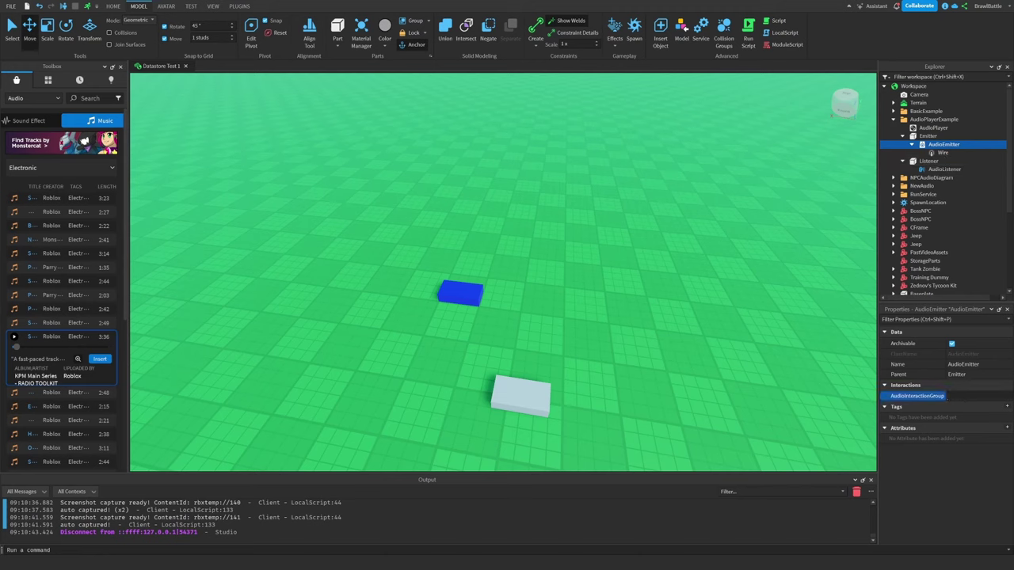
text(Music)
key(Return)
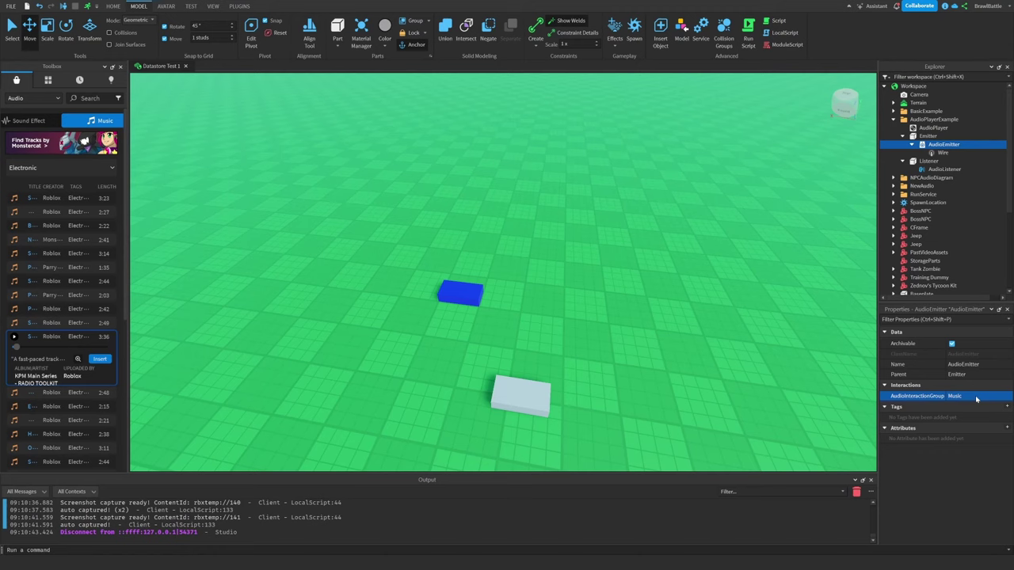
click(947, 172)
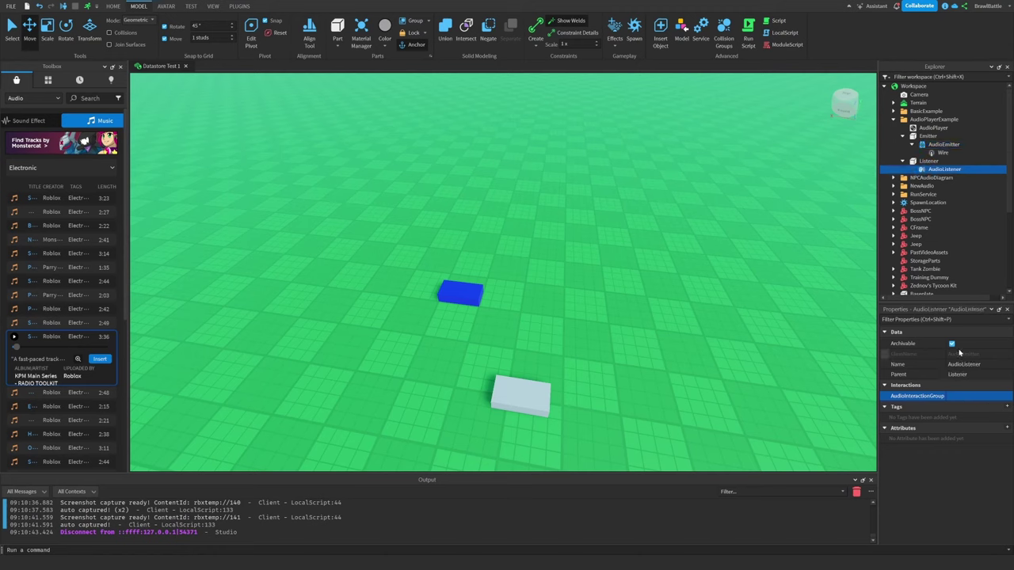
click(960, 396)
text(Music)
key(Return)
- Insert an AudioDeviceOutput object into the AudioListener
right_drag(698, 291, 697, 291)
key(w)
key(q)
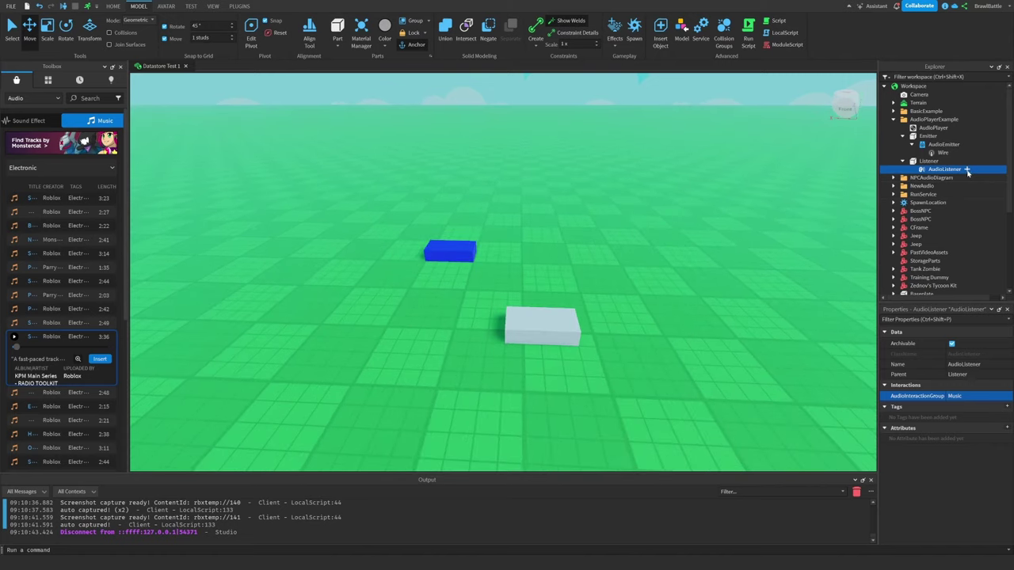
click(967, 169)
text(a)
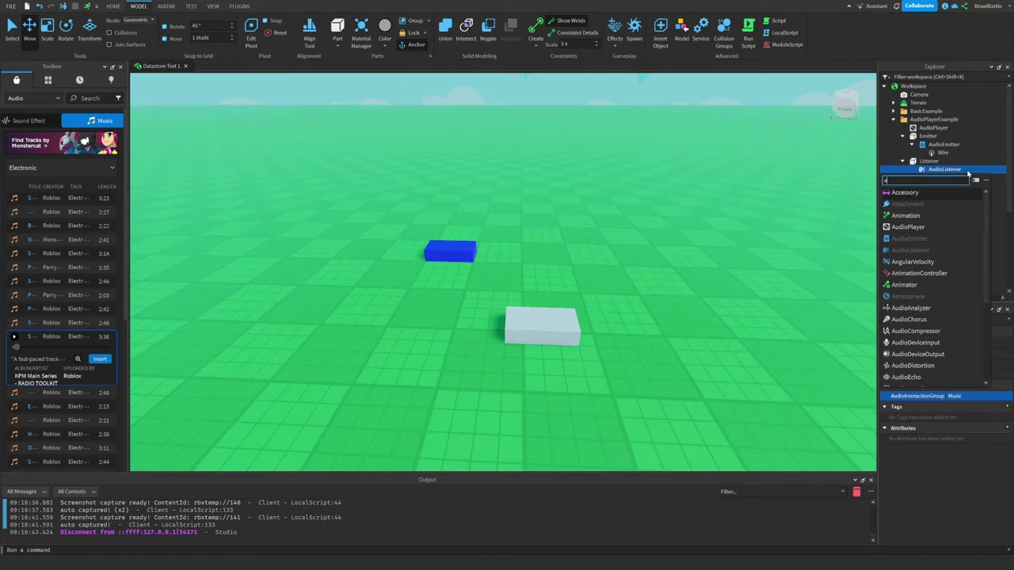
text(udiodevic)
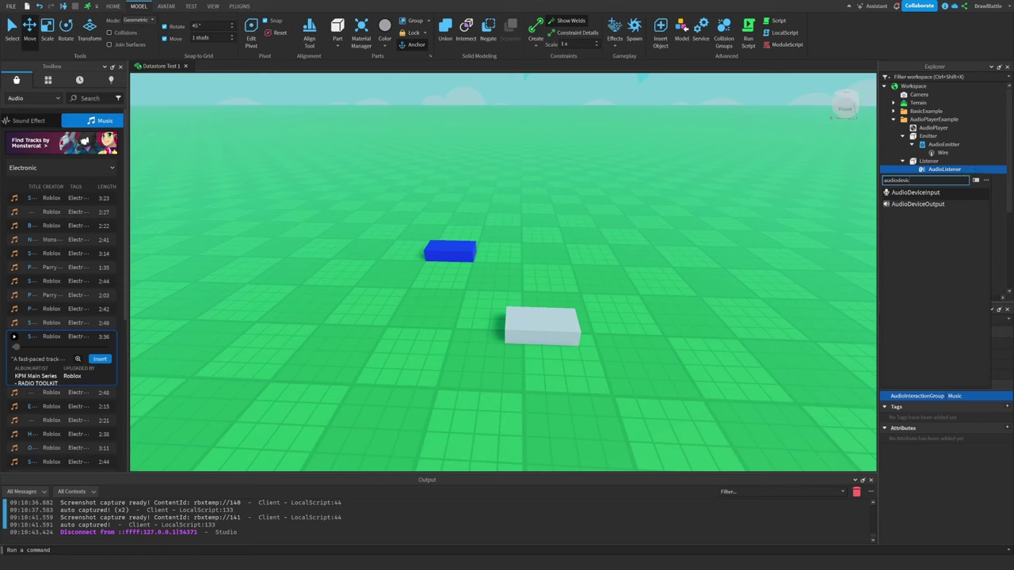
click(941, 204)
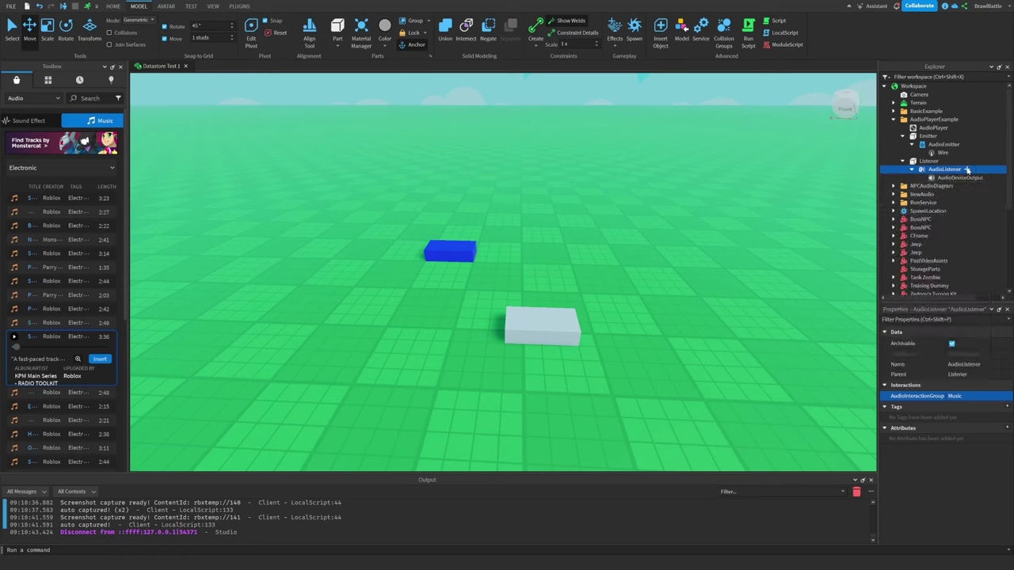
- Add a Wire to the AudioListener with AudioListener as its SourceInstance and AudioDeviceOutput as its TargetInstance
click(966, 169)
text(wire)
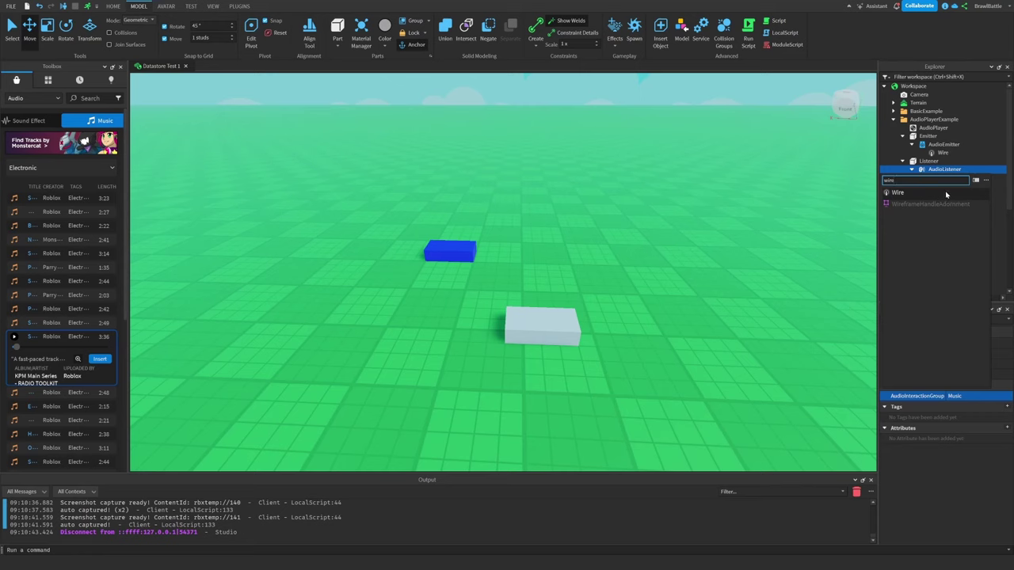
click(945, 192)
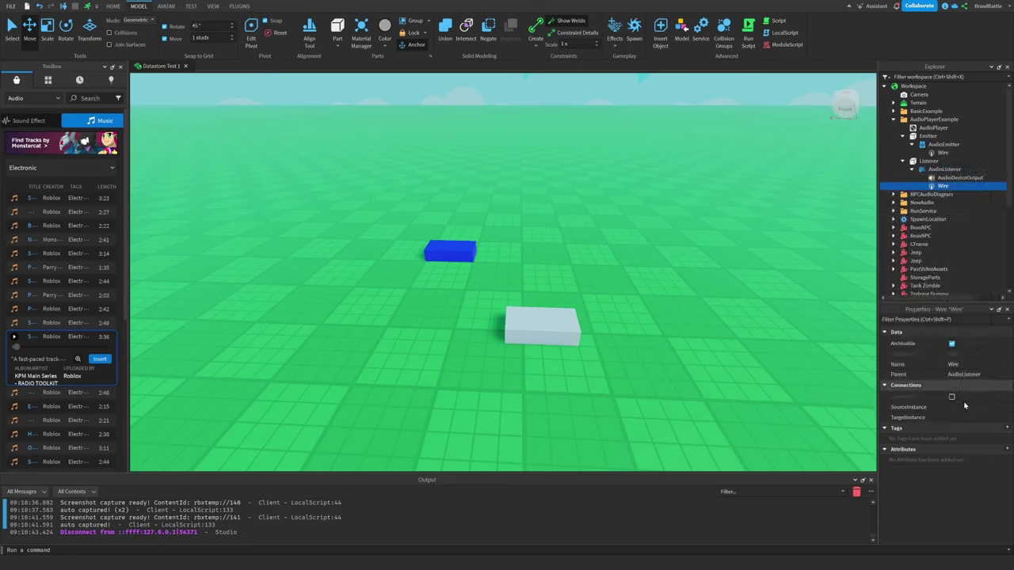
click(964, 406)
click(947, 169)
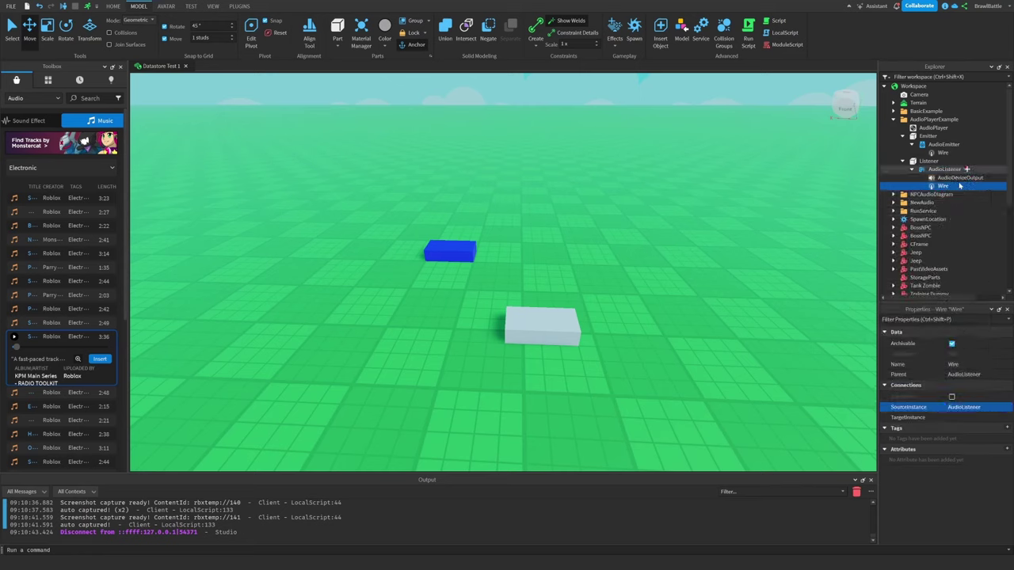
click(963, 418)
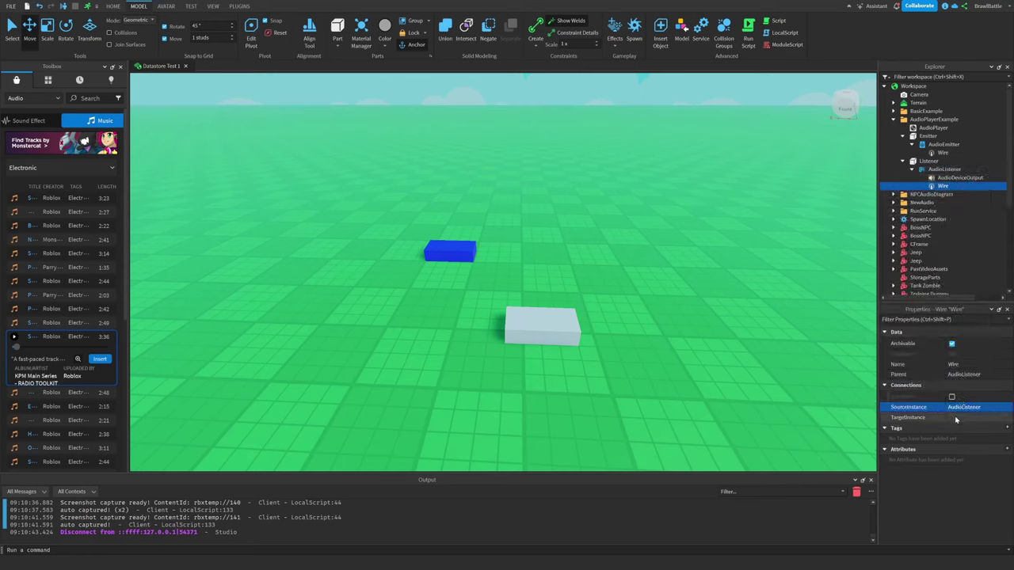
click(964, 179)
- Move the Listener part to about -163, 0.5, 33 on the baseplate and set its BrickColor to Really red
scroll(584, 351, up, 3)
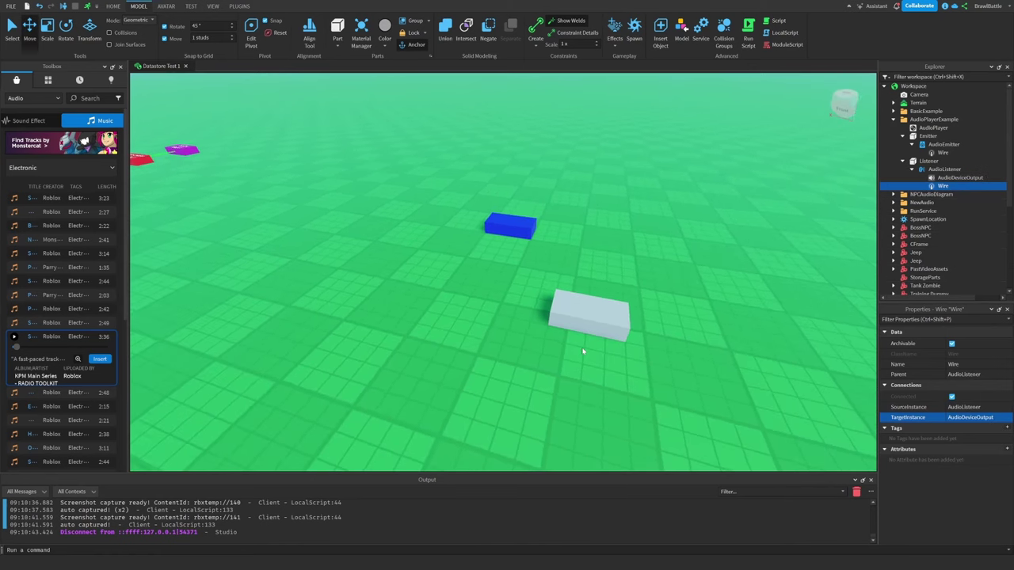
key(e)
right_drag(665, 295, 682, 315)
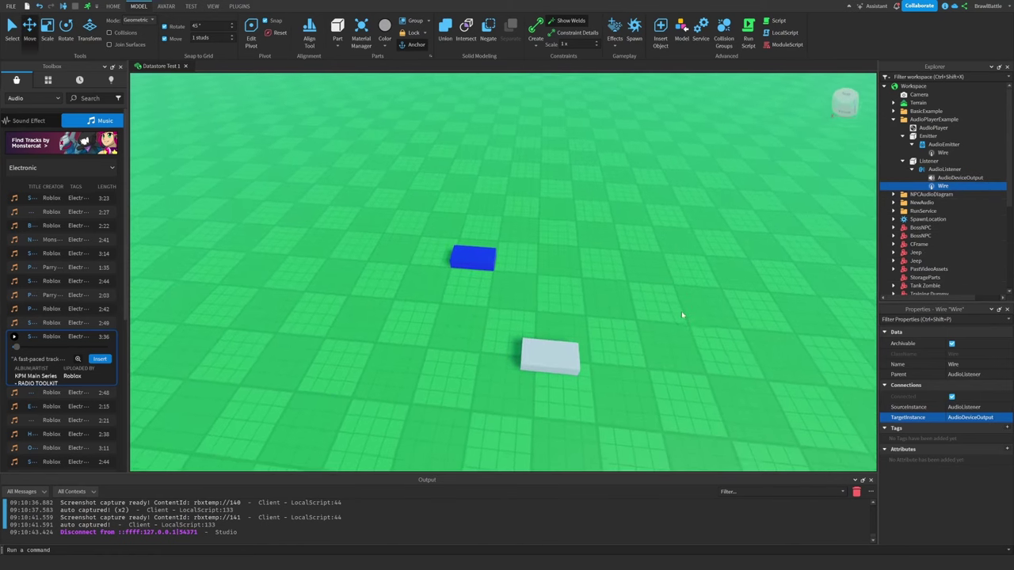
drag(538, 360, 519, 351)
scroll(955, 422, up, 4)
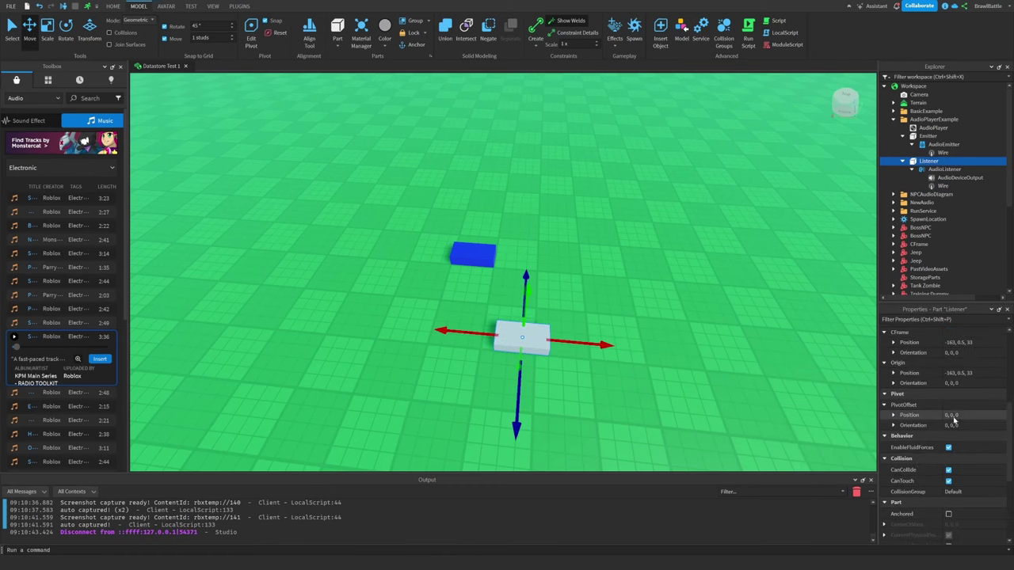
scroll(954, 422, up, 5)
click(967, 343)
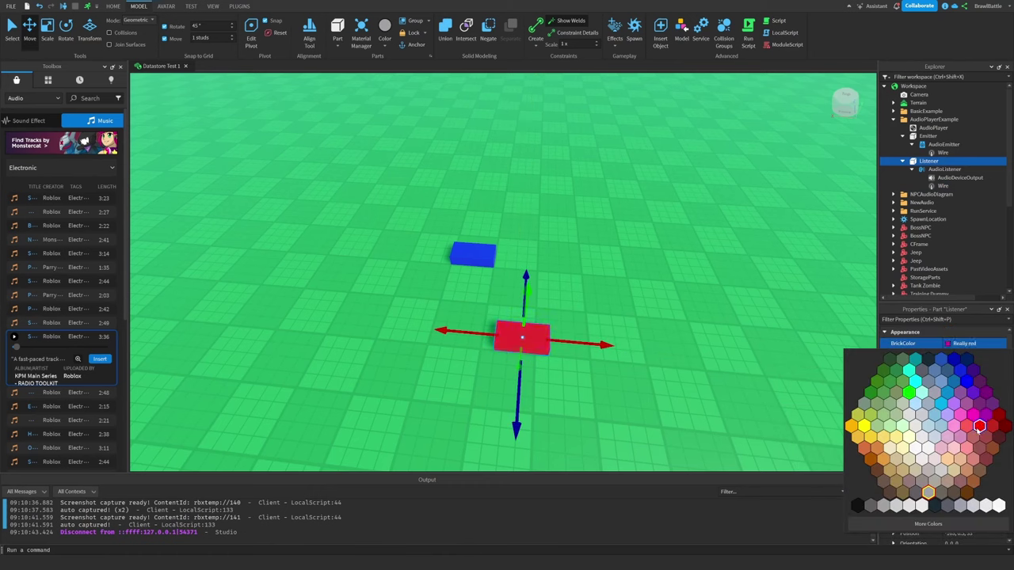
click(979, 428)
- Move the red Listener part to about -158, 0.5, 33, in line with the blue Emitter part
drag(544, 347, 481, 354)
right_drag(593, 408, 626, 401)
scroll(618, 404, up, 2)
scroll(621, 403, down, 1)
right_drag(532, 290, 532, 290)
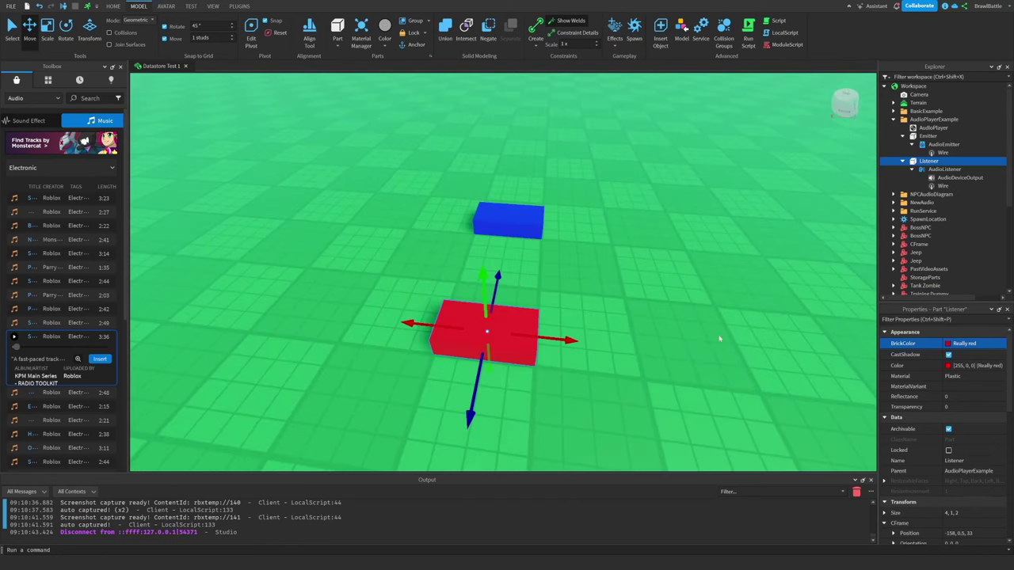
- Insert a Script into the AudioPlayer in the AudioPlayerExample folder
click(956, 130)
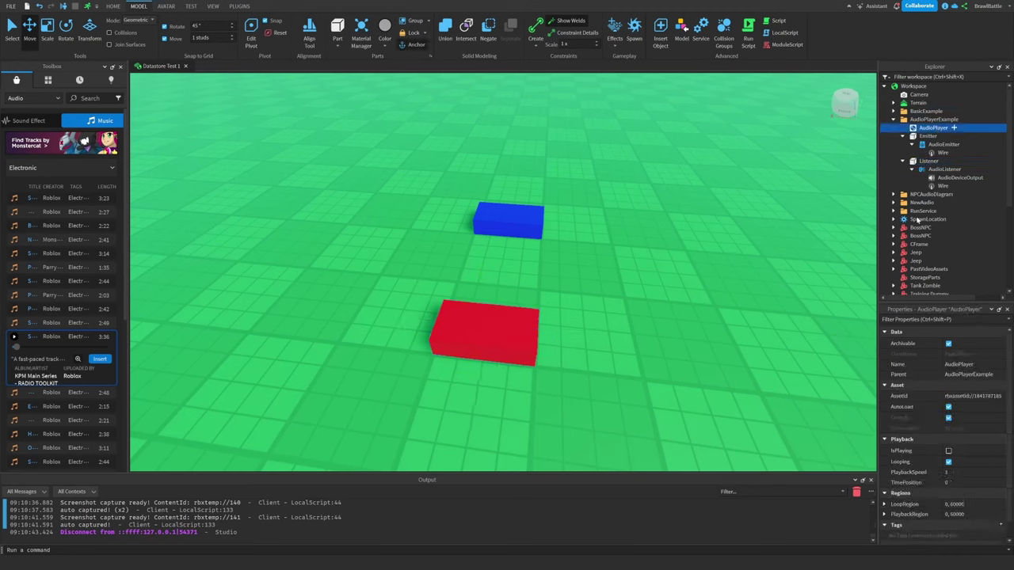
click(954, 129)
text(scr)
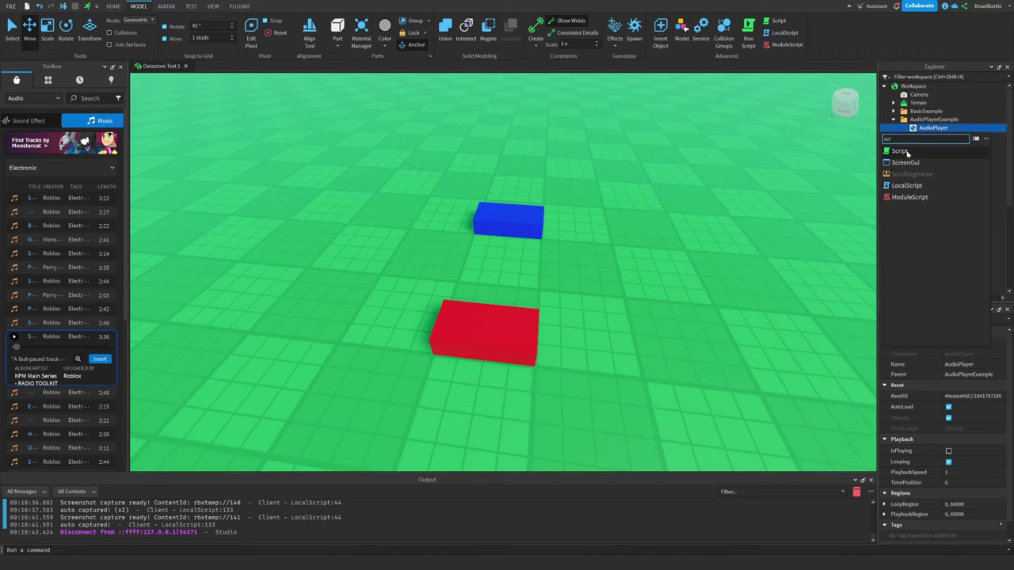
click(903, 151)
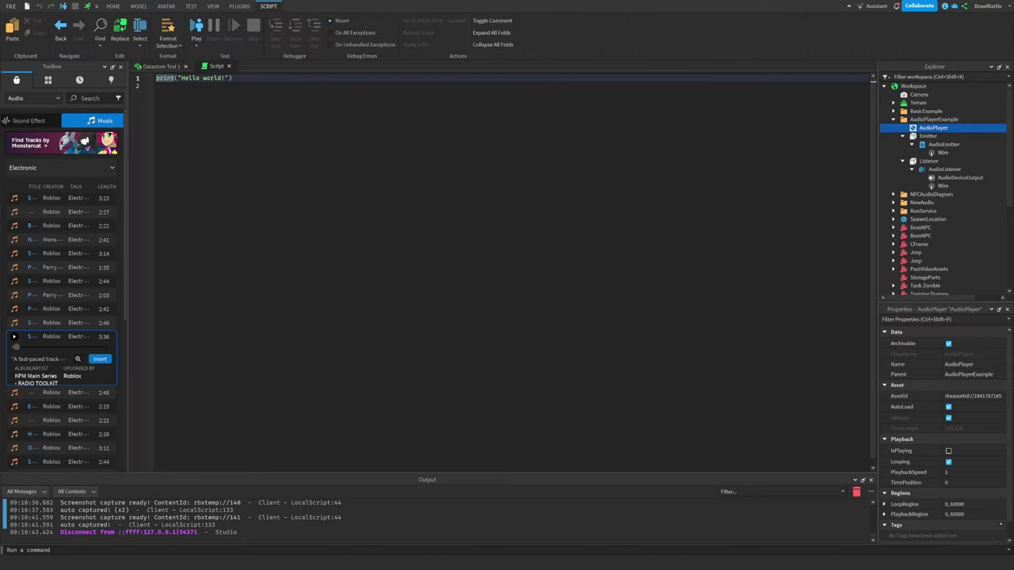
- Replace the script's default code with script.Parent:Play()
ctrl+scroll(515, 270, up, 3)
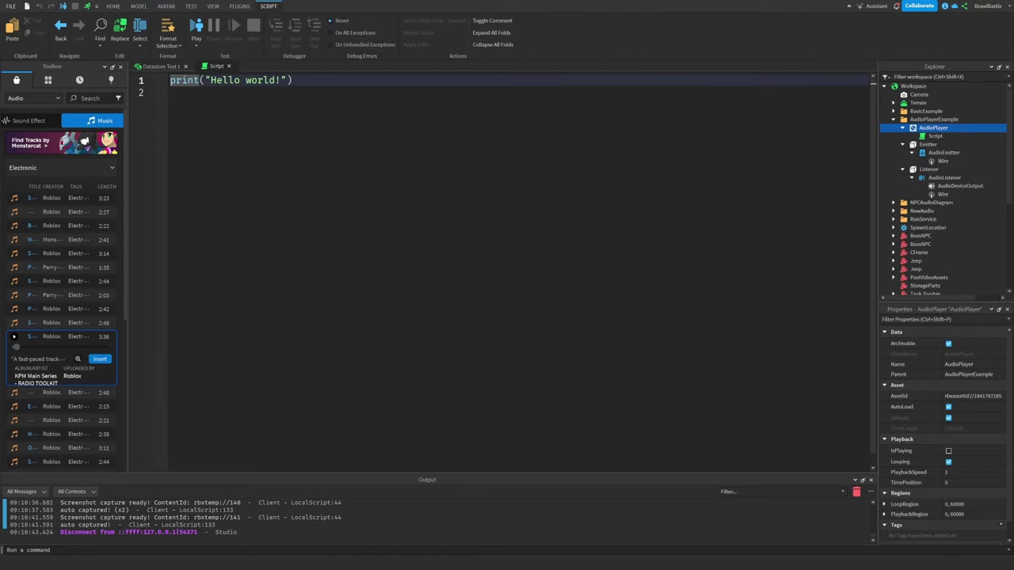
key(ctrl+a)
text(script.)
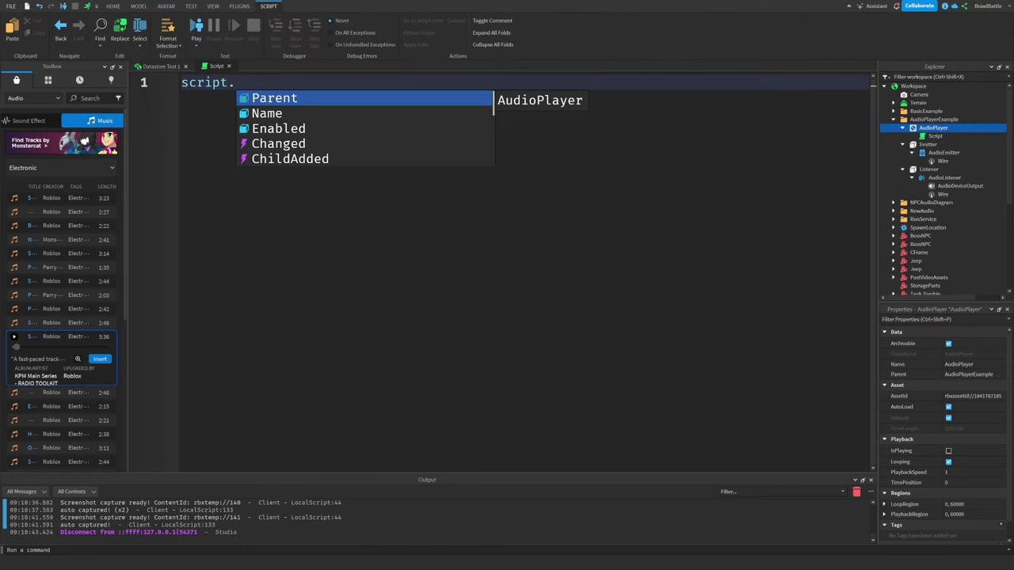
text(Parent:Play())
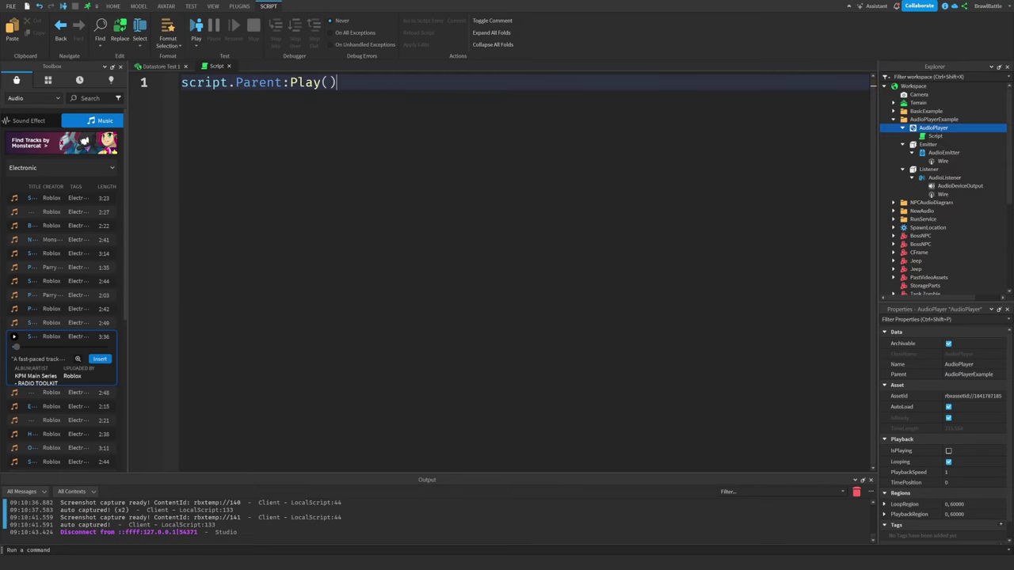
- Return to the Datastore Test 1 place view and start a play test
click(161, 67)
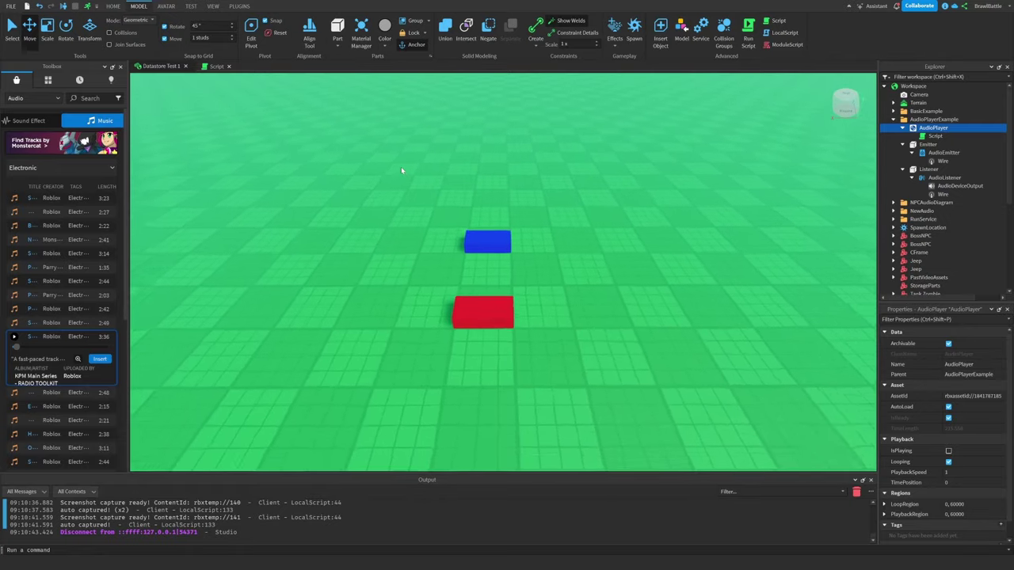
click(190, 6)
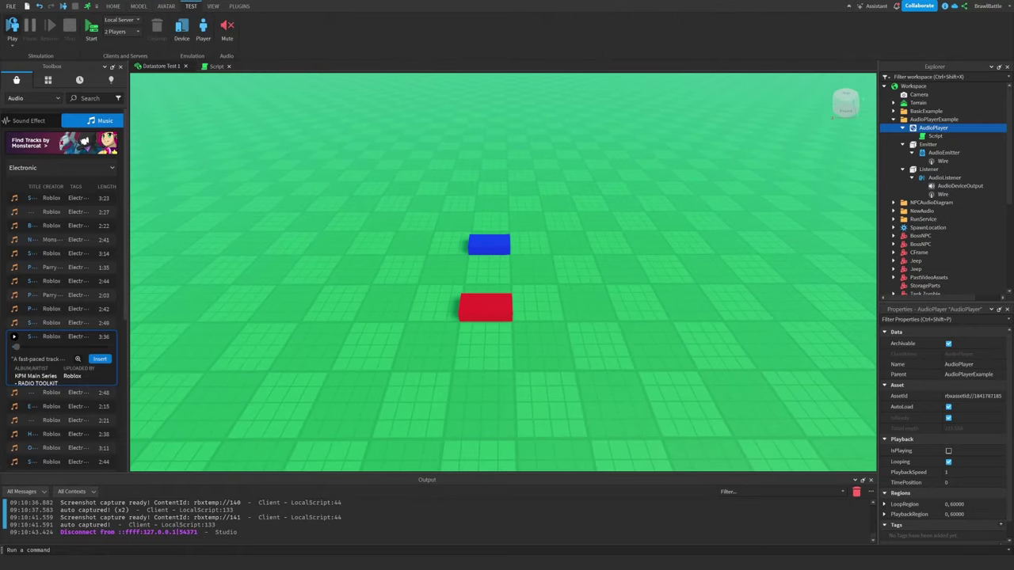
click(11, 26)
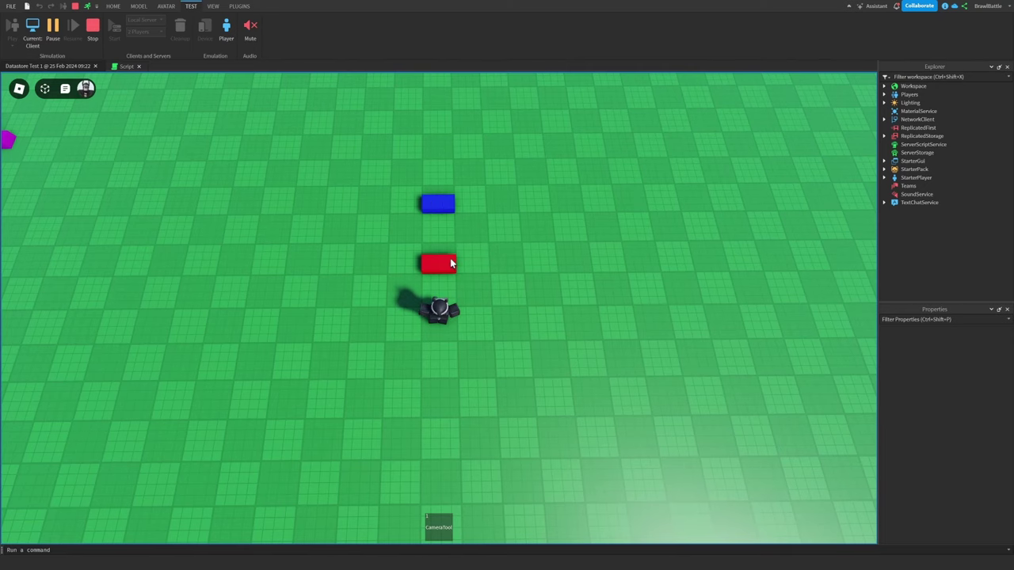
- Move the Emitter part sideways to about -176, 0.5, 41 in the server view, and walk the character in the client view
click(36, 46)
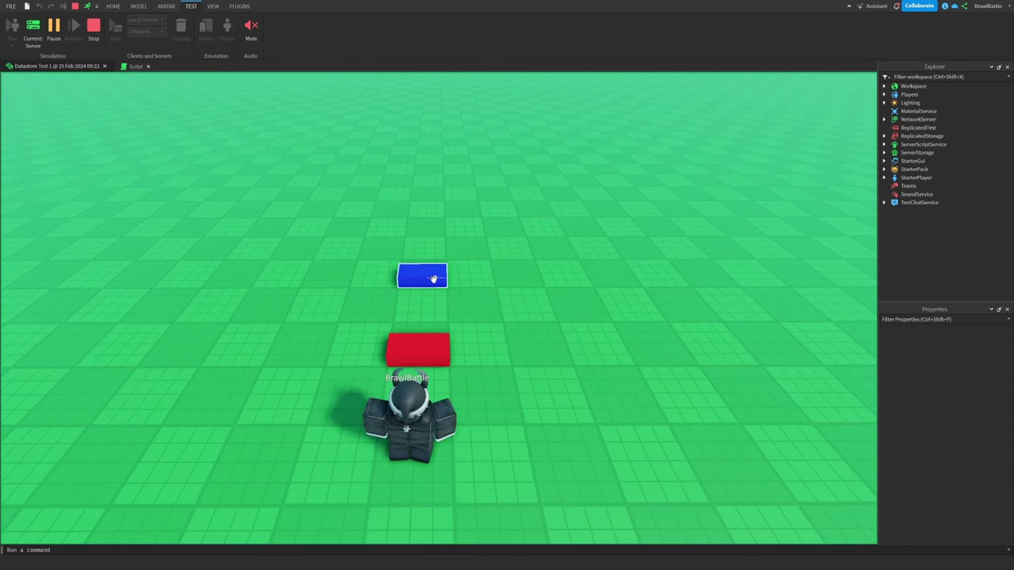
drag(433, 279, 658, 283)
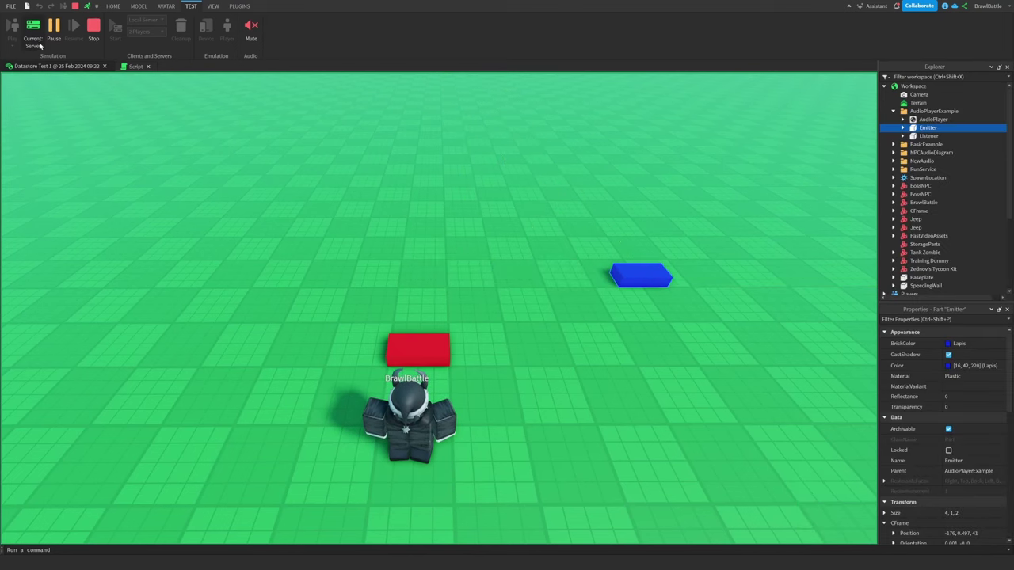
click(36, 45)
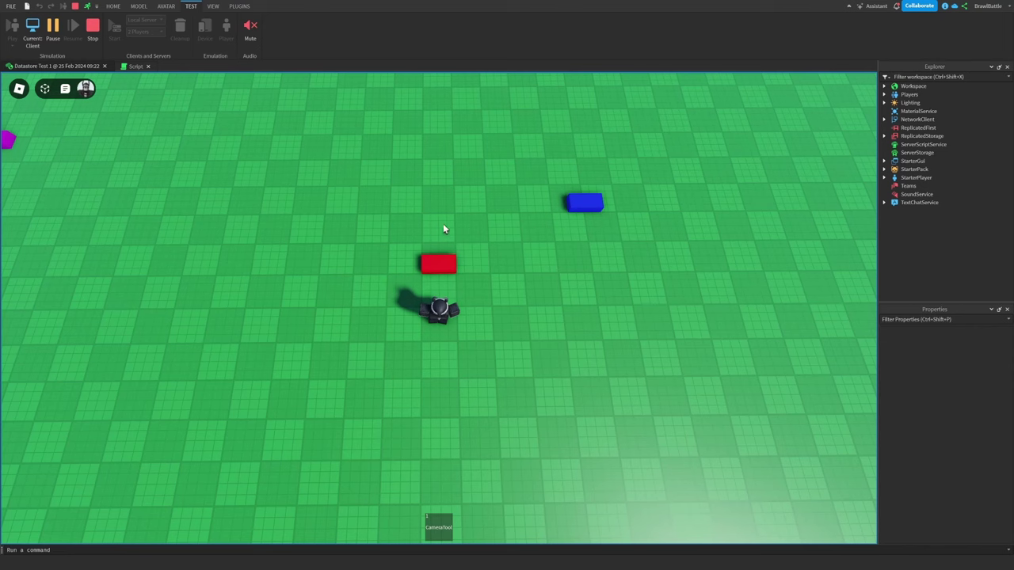
key(d)
key(w)
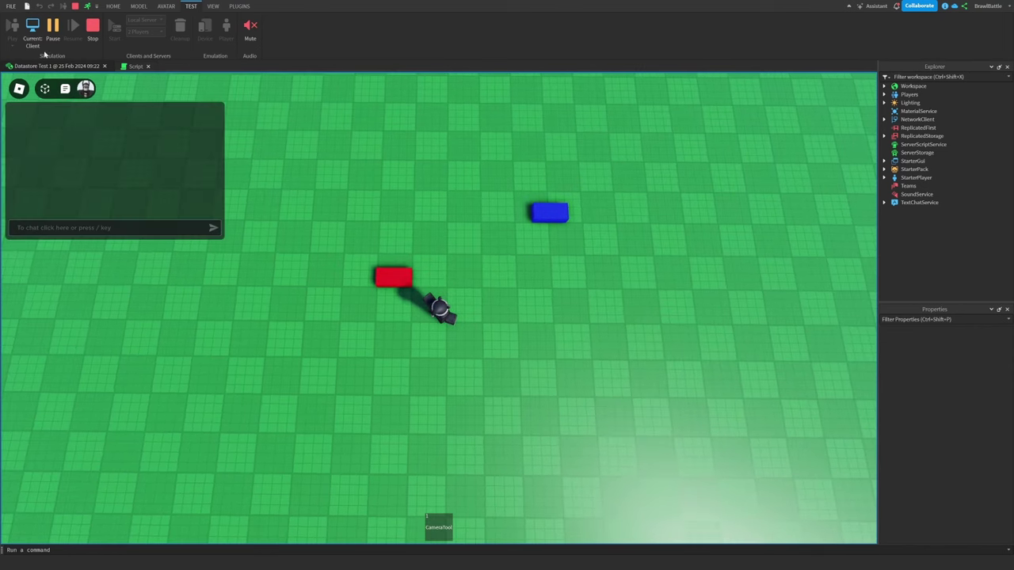
- Move the blue Emitter part to the opposite side of the red Listener part in the server view
click(33, 32)
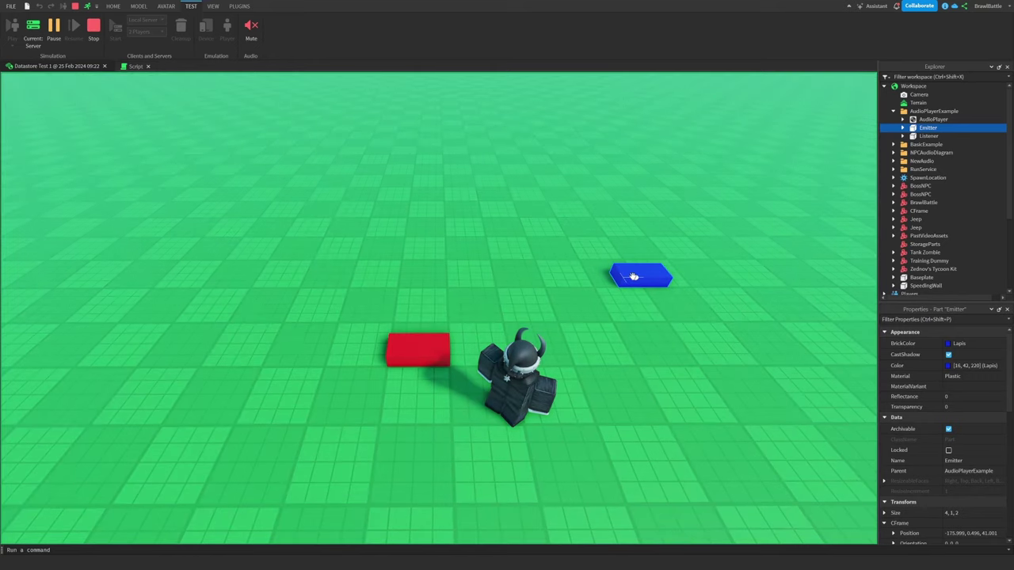
drag(616, 280, 250, 287)
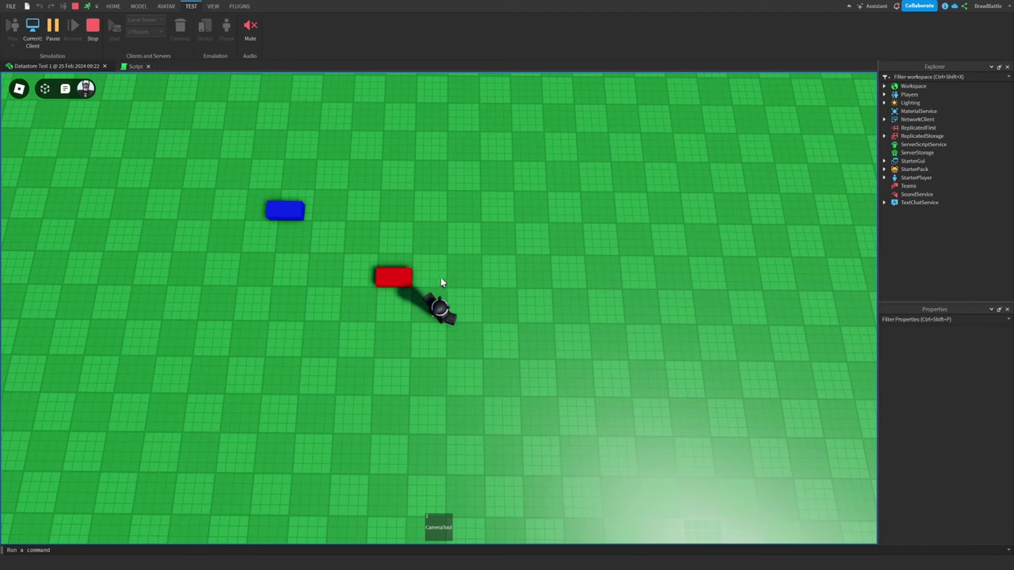
- Walk the character around the Listener and Emitter parts in the client view to test how the music sounds
key(a)
key(w)
key(d)
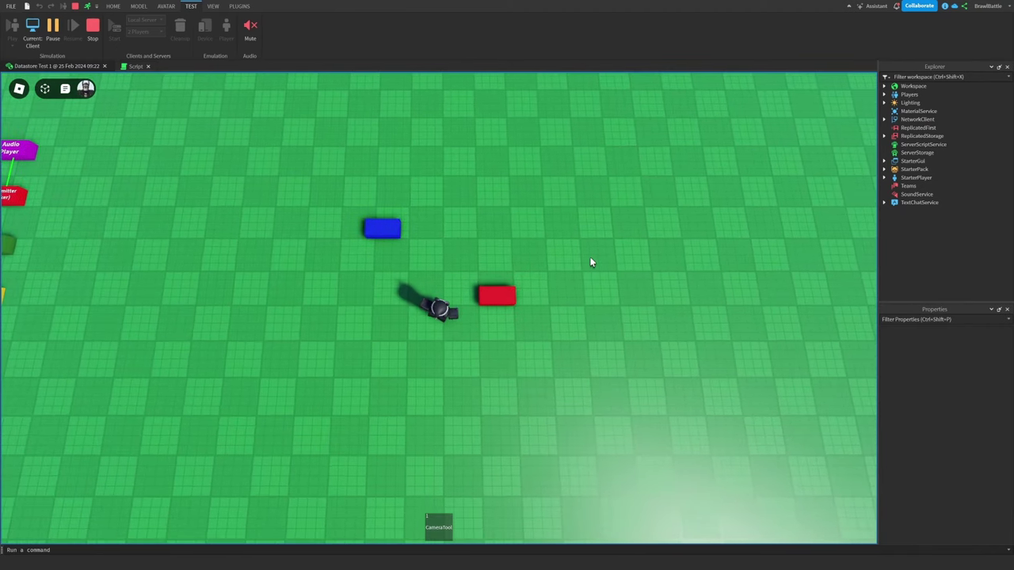
scroll(426, 362, up, 5)
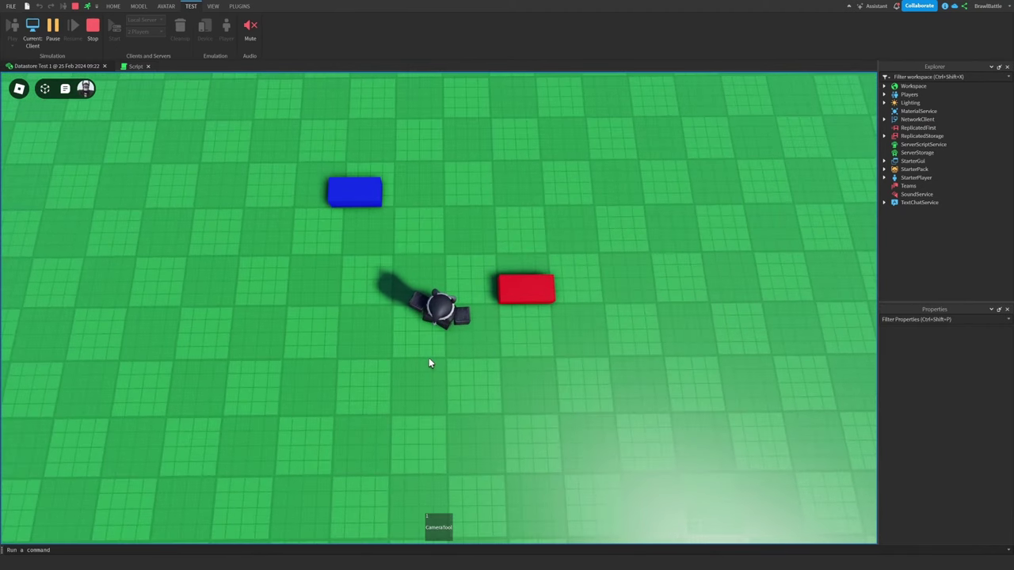
right_drag(429, 359, 430, 361)
key(w)
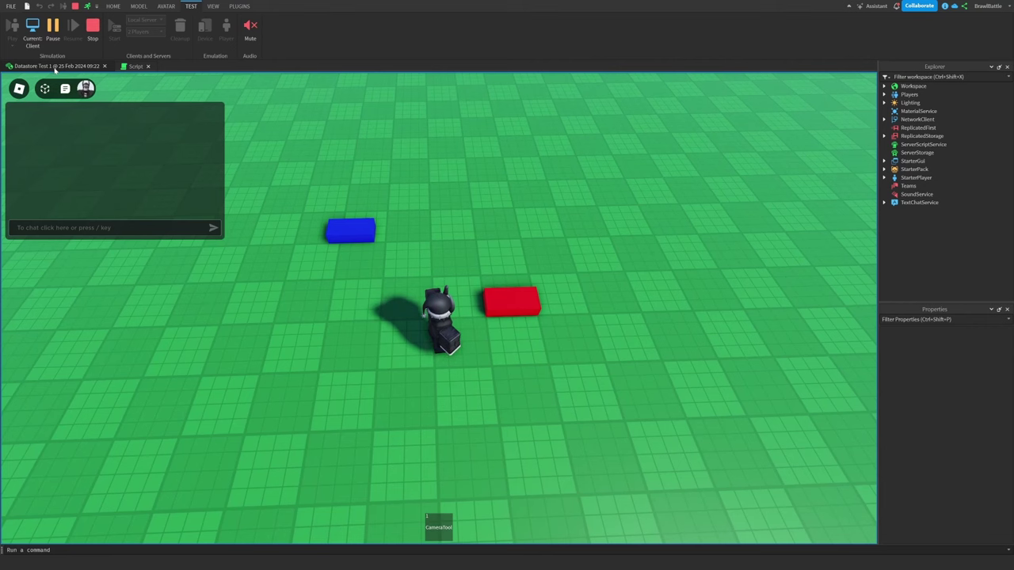
key(s)
key(w)
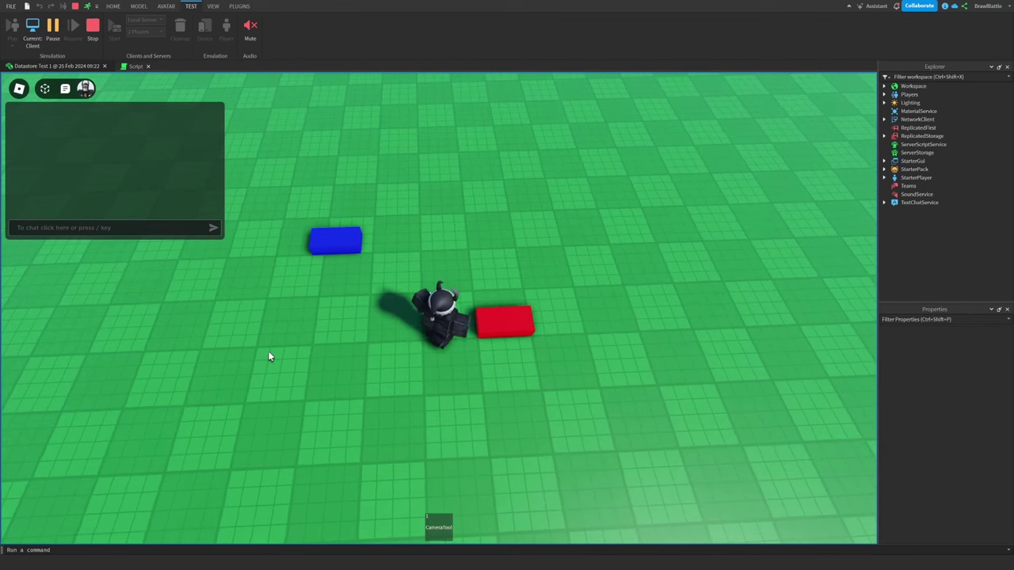
- Walk the character next to the red Listener part and look at the spacing to the blue Emitter
key(s)
key(s)
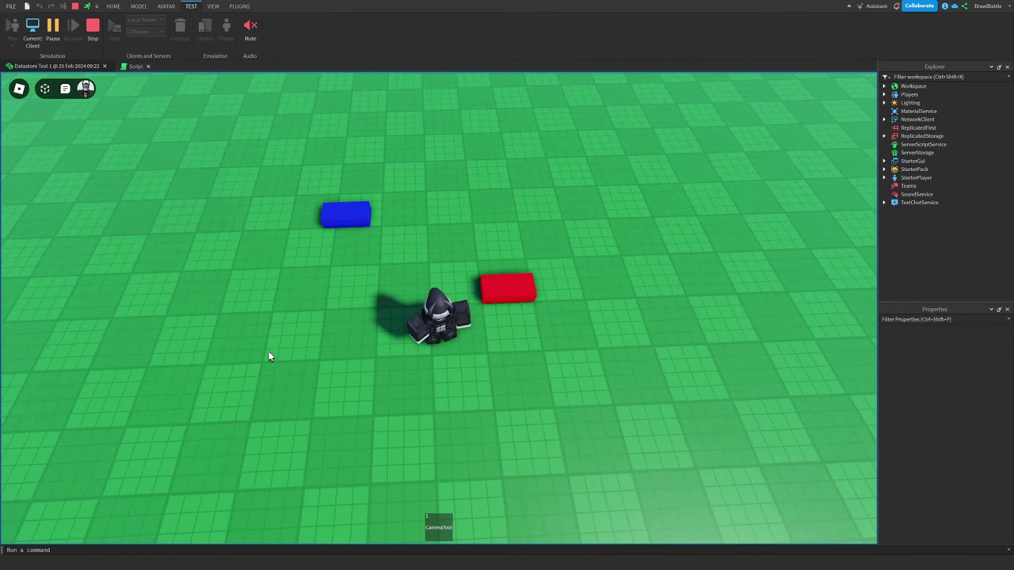
right_drag(270, 348, 306, 341)
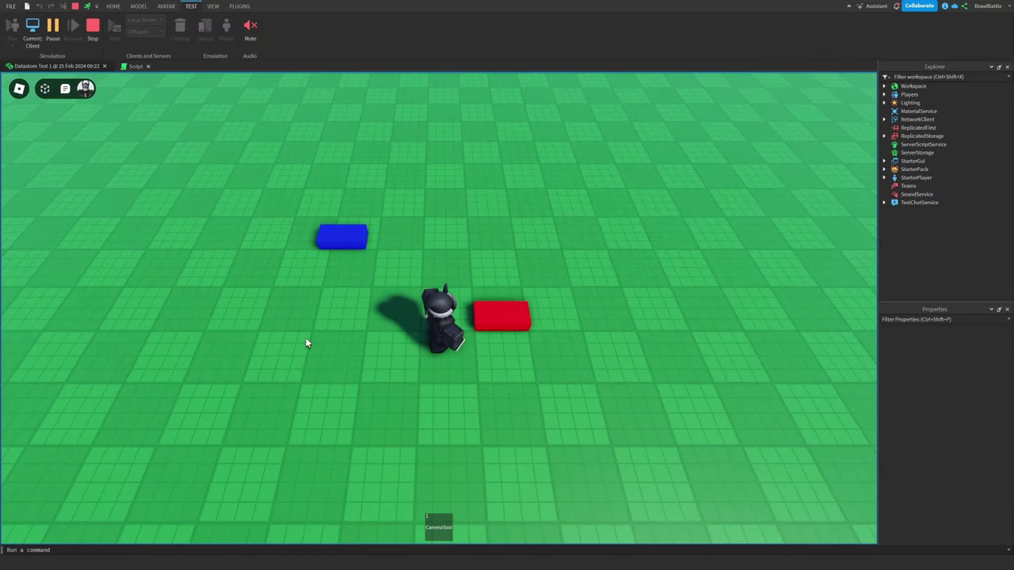
- Move the blue Emitter part on top of the red Listener in the server view, and view both with the character in the client view
click(33, 40)
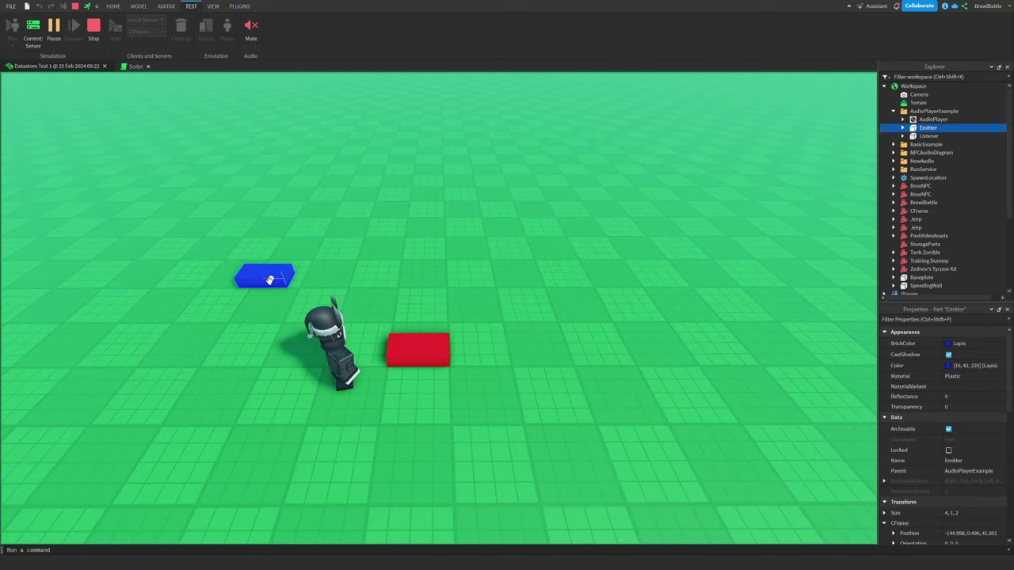
drag(270, 280, 433, 353)
click(32, 36)
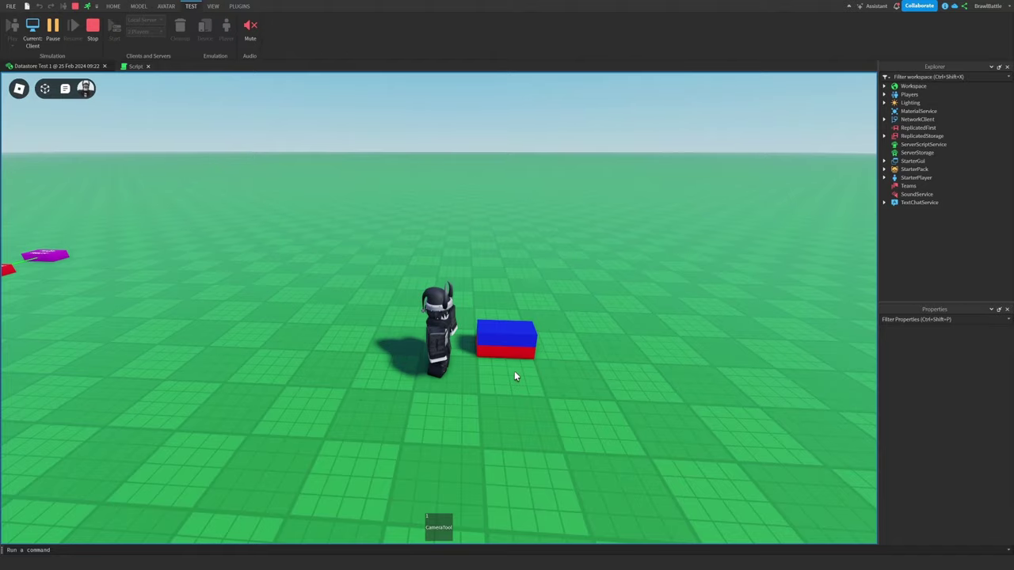
right_drag(514, 372, 506, 365)
scroll(510, 371, up, 3)
scroll(510, 372, down, 2)
key(s)
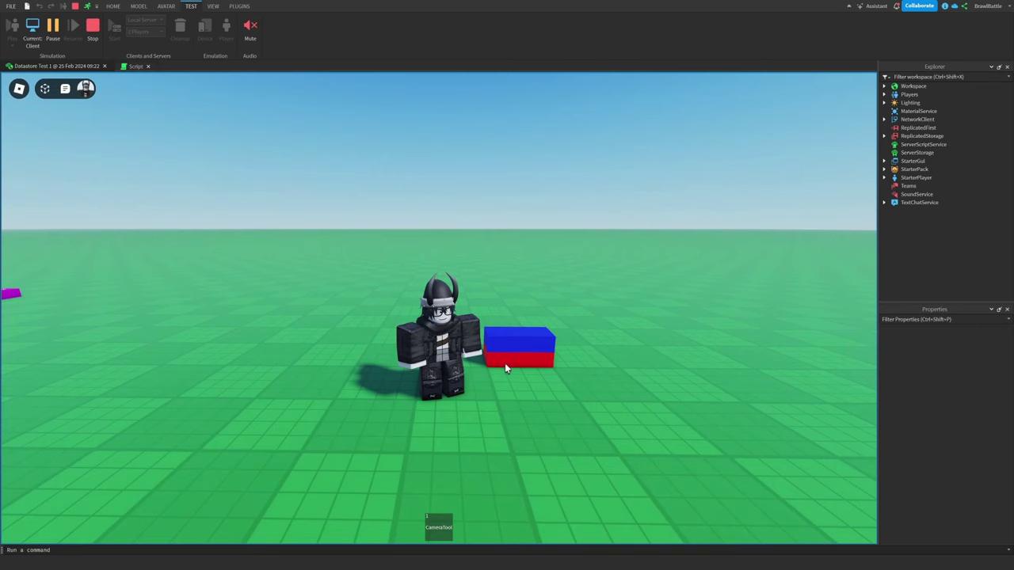
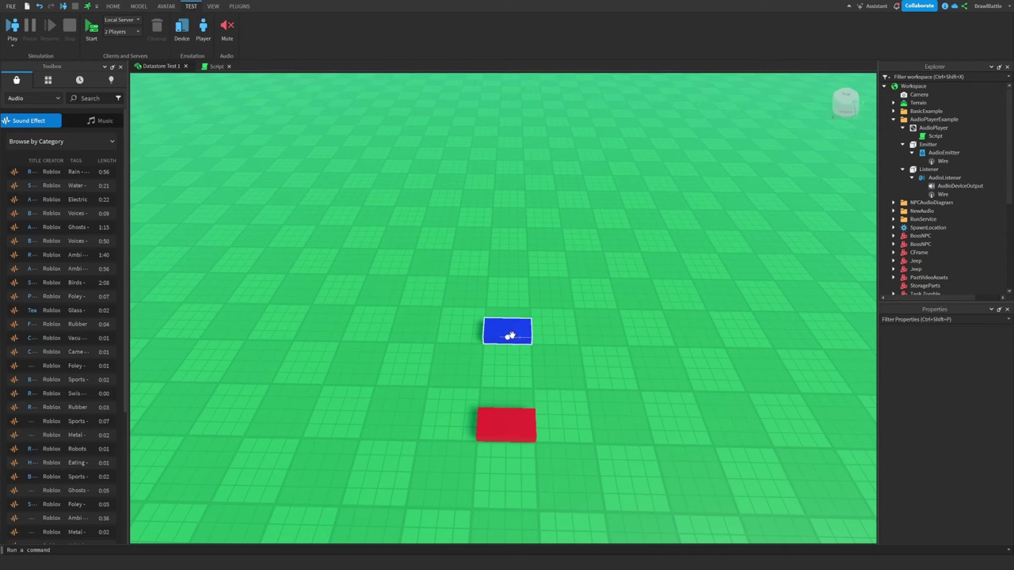
- Duplicate the Emitter part in the AudioPlayerExample folder and inspect the connections of the copy's Wire
right_drag(499, 299, 481, 350)
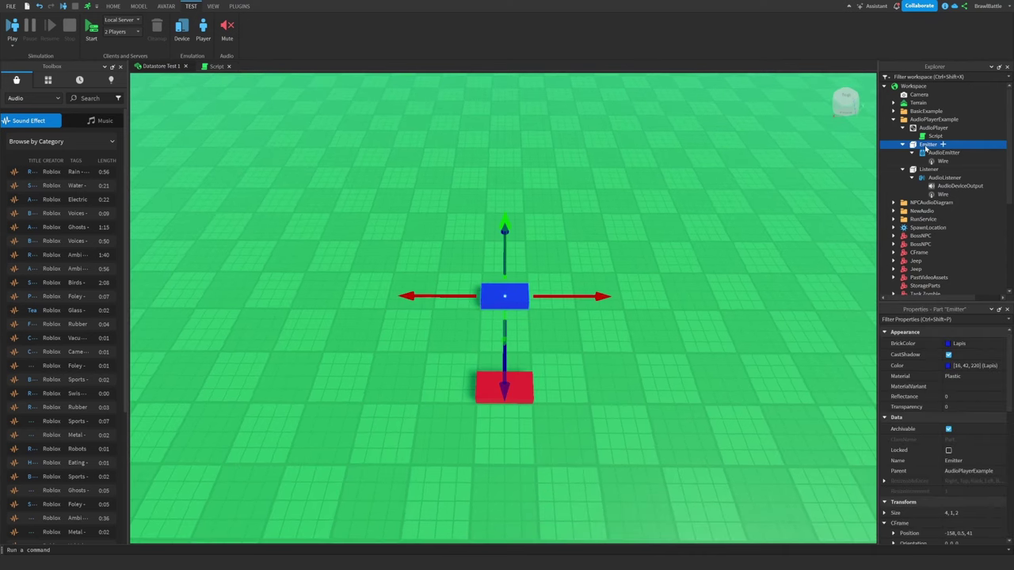
key(ctrl+d)
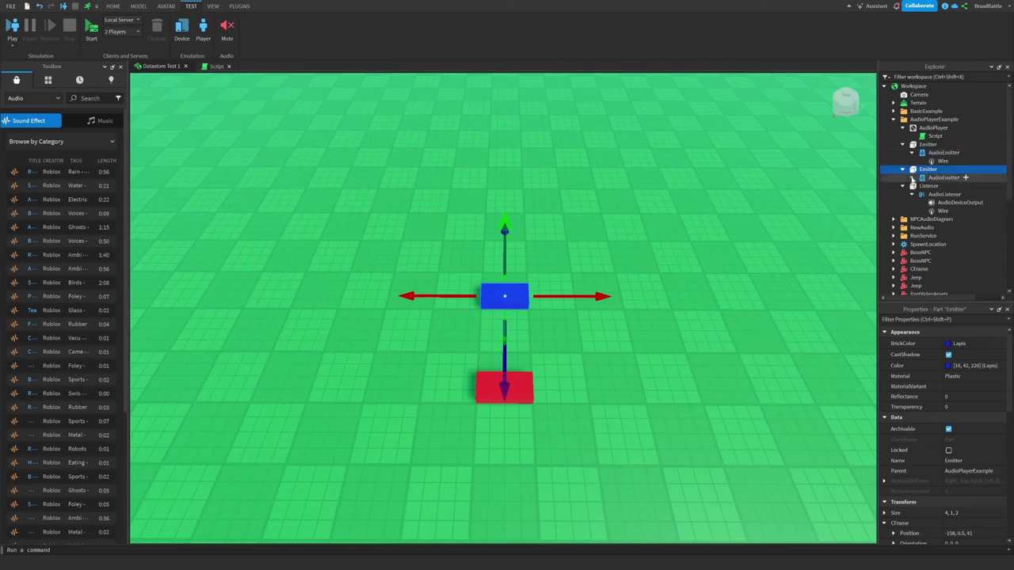
click(943, 187)
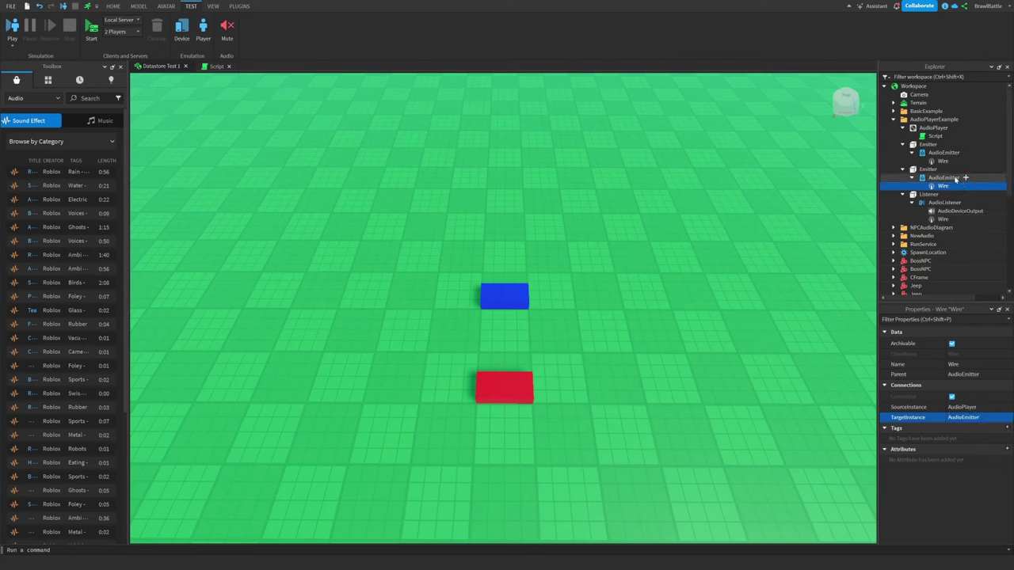
- Move the two blue Emitter parts far apart on opposite sides of the red Listener and start a play test
drag(515, 301, 214, 303)
drag(505, 297, 813, 305)
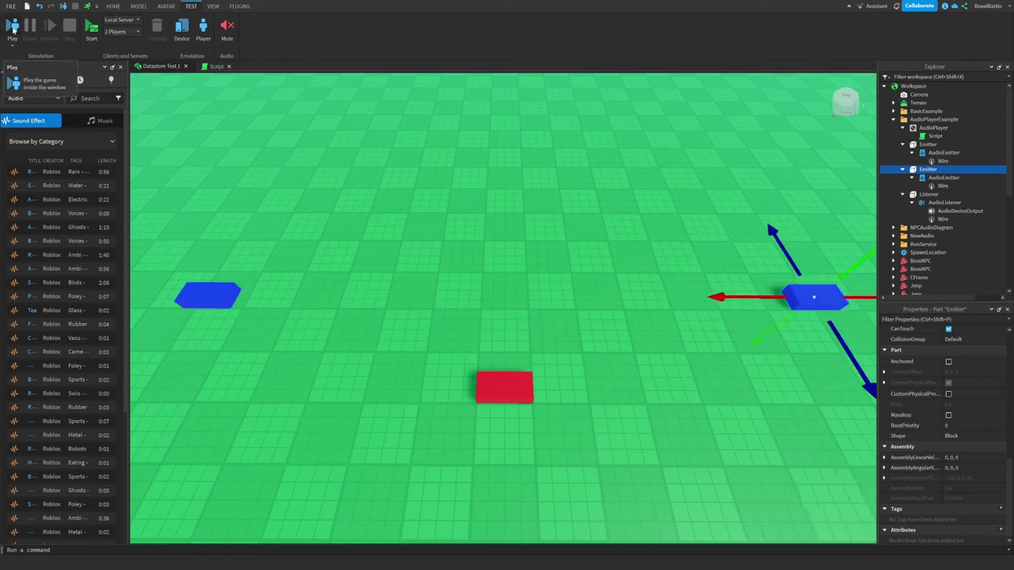
key(F5)
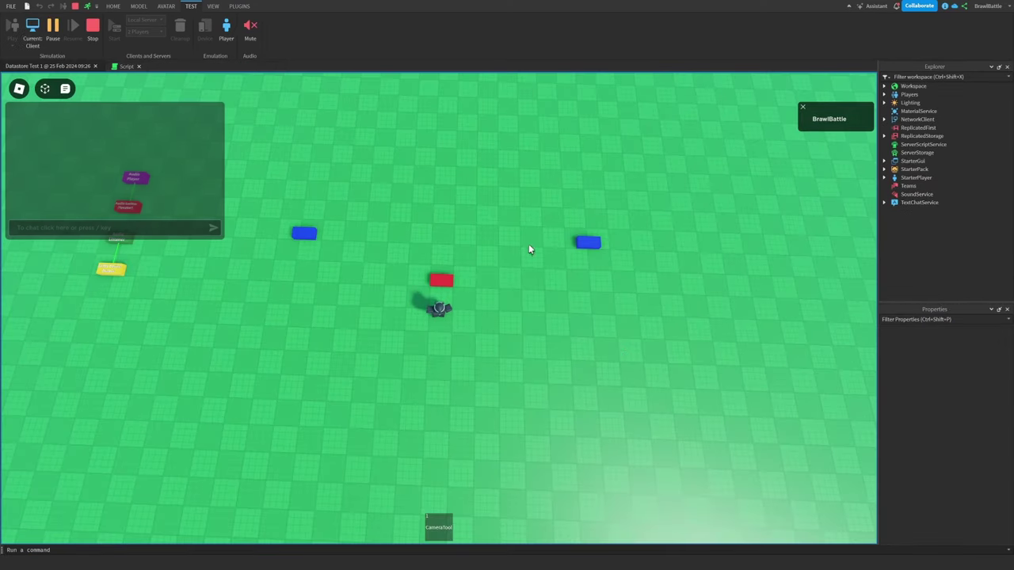
- Move the red Listener part beside the Emitter nearest the labelled audio diagram in the server view, and return to the client view
click(33, 30)
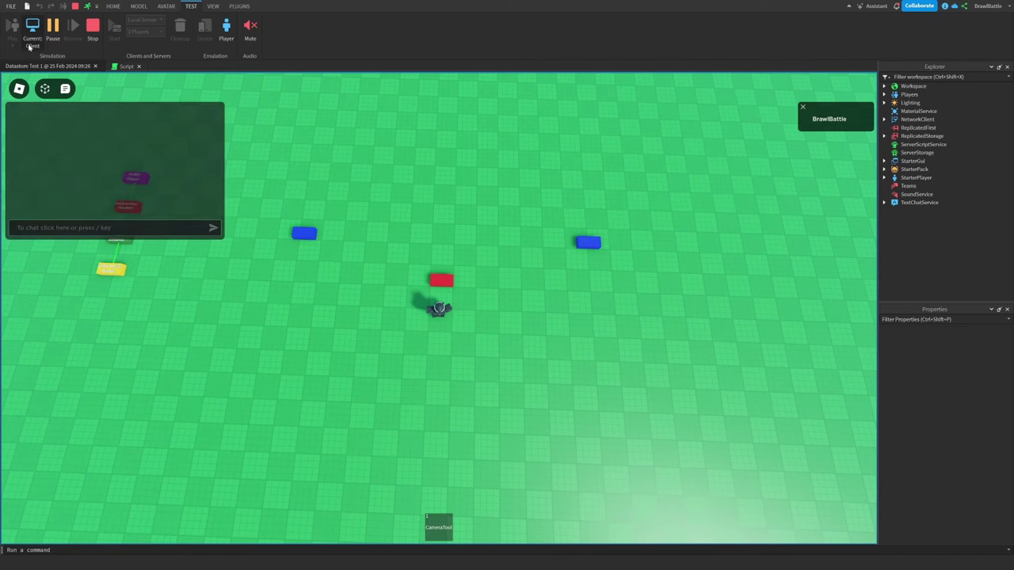
drag(442, 369, 198, 305)
click(37, 44)
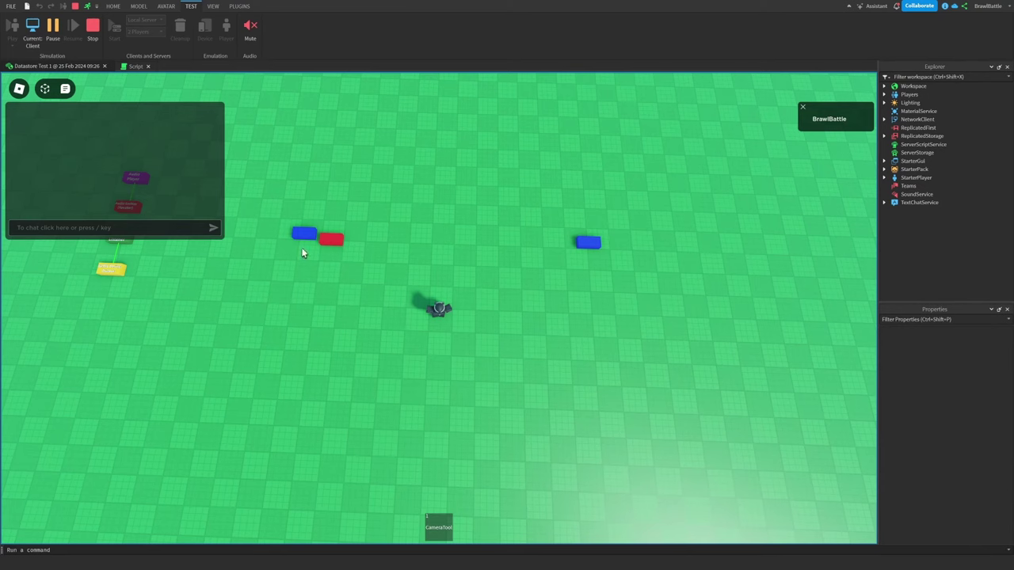
- Move the Listener to about -180, 0.5, 40 beside the opposite Emitter in the server view, and listen in the client view
click(32, 30)
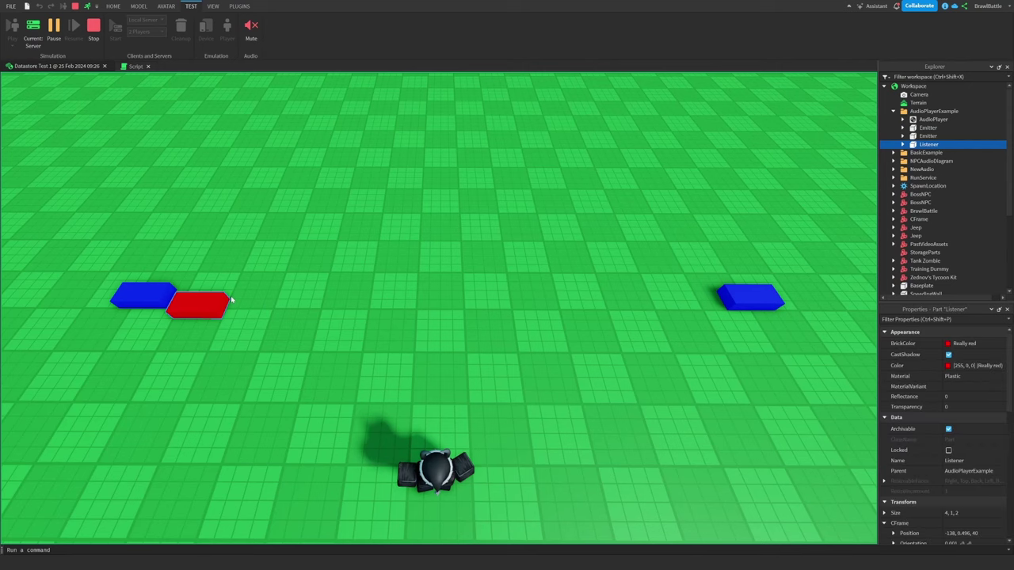
drag(230, 301, 725, 307)
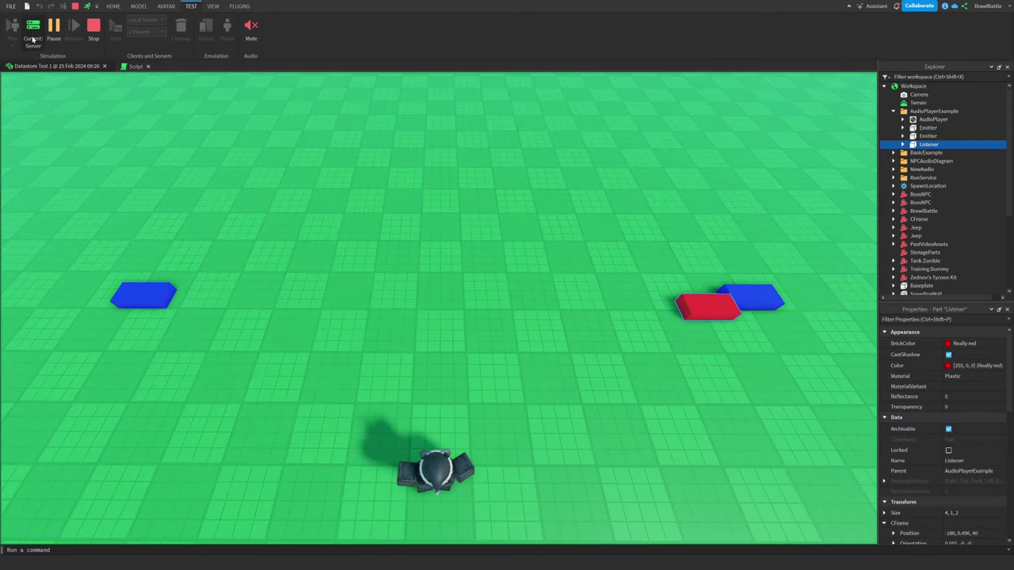
click(32, 33)
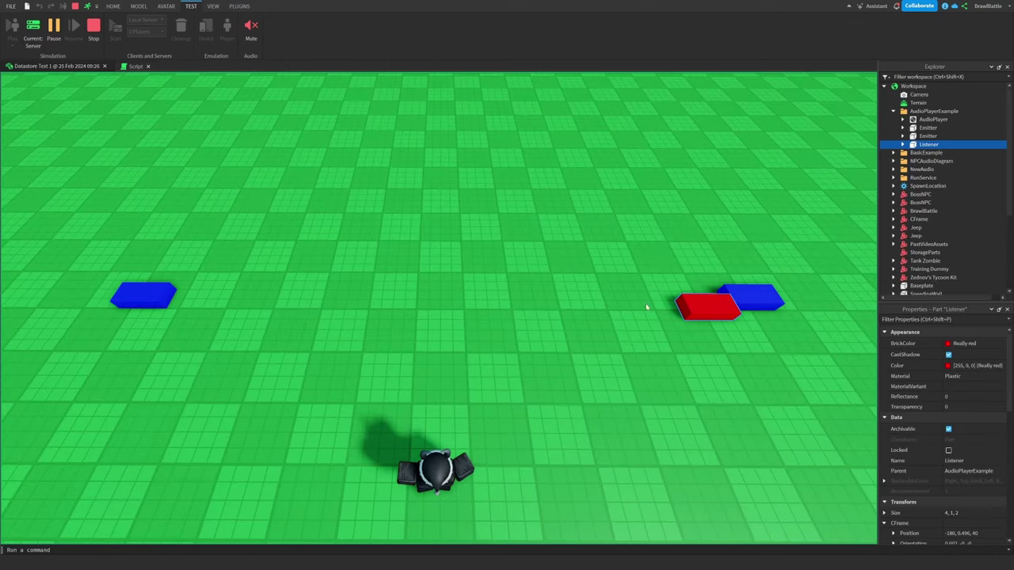
- Move the Listener back across to about -137, 0.5, 40 beside the first Emitter and return to the client view
drag(663, 306, 174, 312)
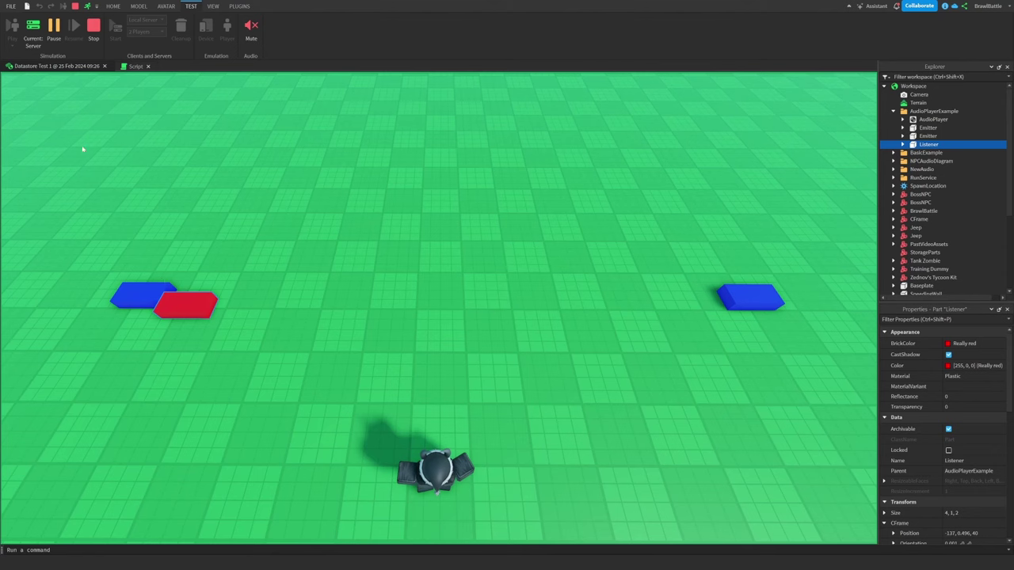
click(35, 42)
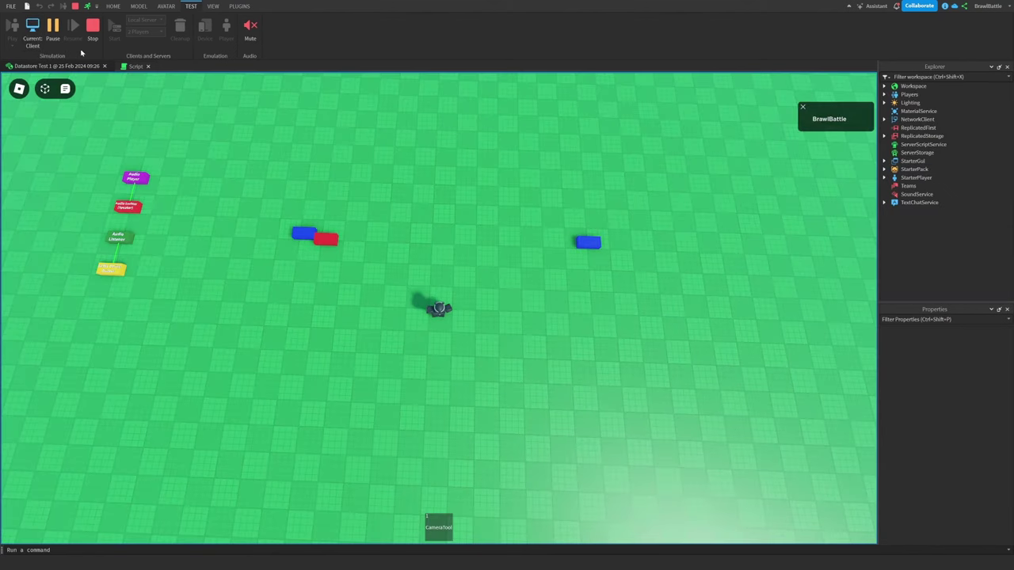
- Examine the Listener, both Emitters and the character from several angles in the server view
click(35, 41)
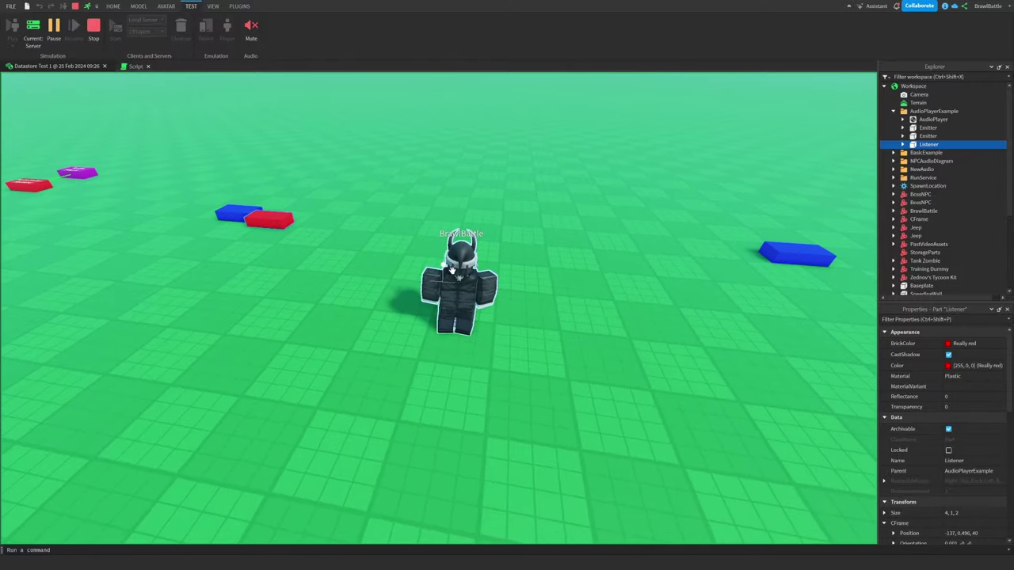
right_drag(453, 272, 453, 274)
key(a)
key(e)
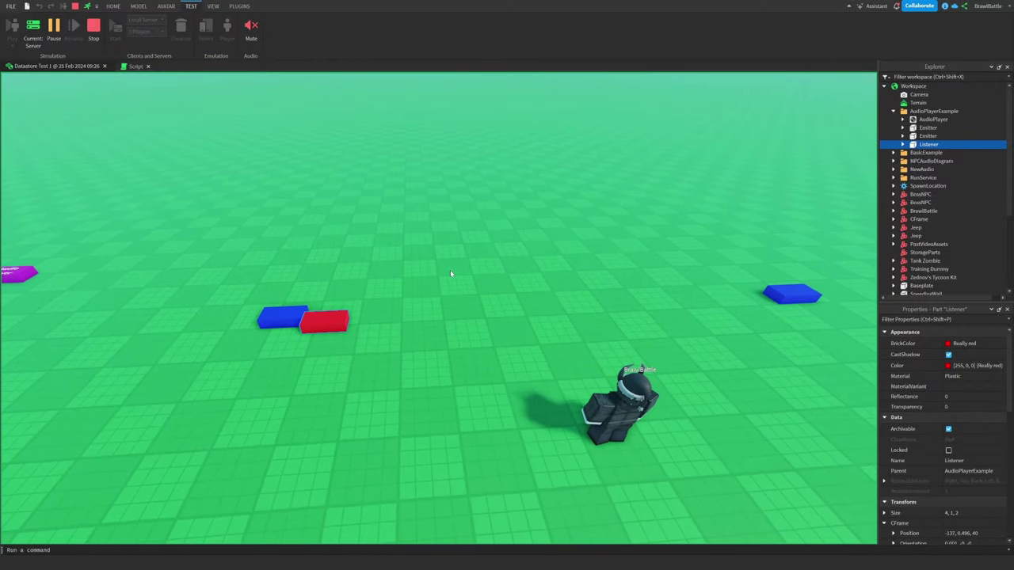
right_drag(463, 274, 464, 275)
key(a)
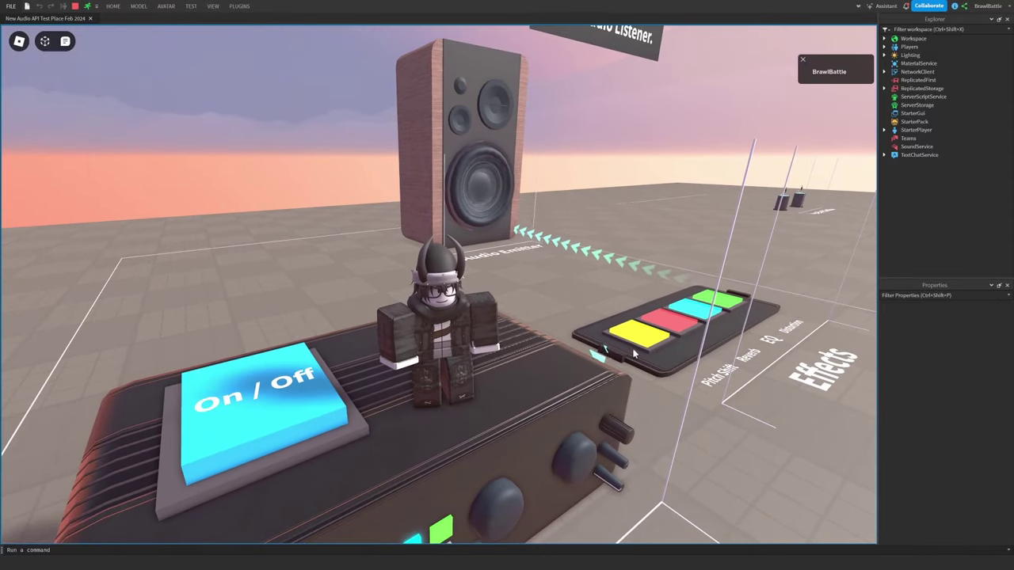
- Switch on the Effects exhibit's Audio Player in the New Audio API Test Place and walk the character in front of the display
key(d)
key(s)
right_drag(513, 320, 514, 325)
key(a)
key(d)
key(w)
key(d)
key(s)
scroll(513, 325, down, 4)
right_drag(438, 313, 445, 314)
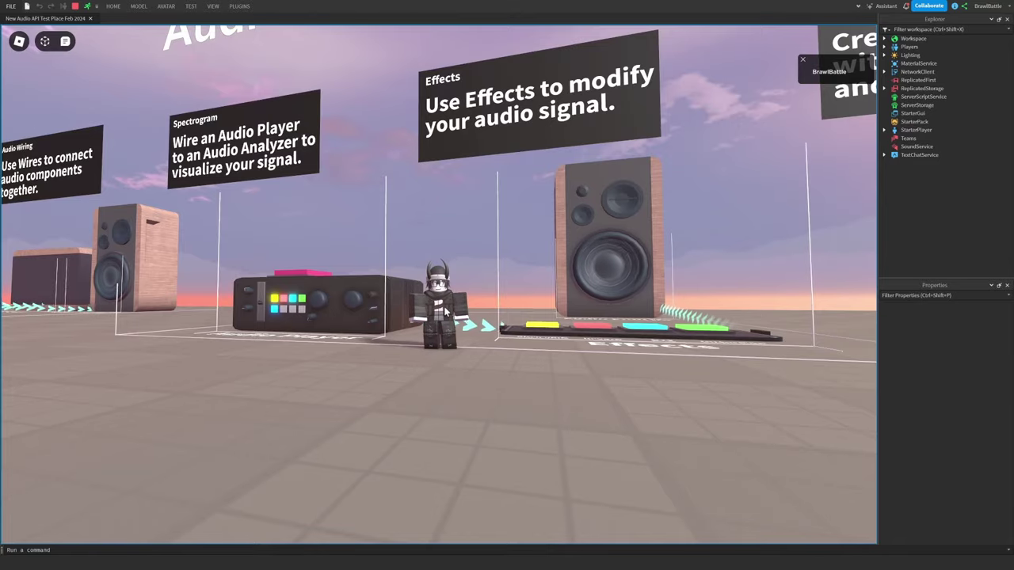
- Walk the character into the area between the effects board and the Audio Emitter speaker
key(w)
right_drag(461, 310, 497, 312)
scroll(461, 311, up, 2)
right_drag(549, 242, 508, 232)
key(w)
key(w)
scroll(507, 232, down, 2)
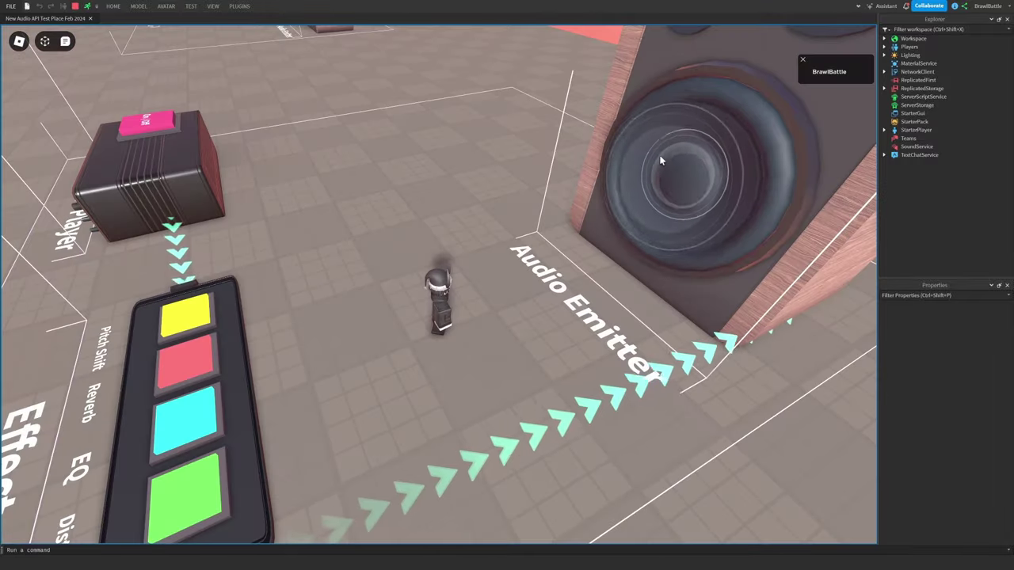
- Walk the character along the effects board to trigger the Reverb and Distortion buttons
key(a)
right_drag(594, 285, 593, 285)
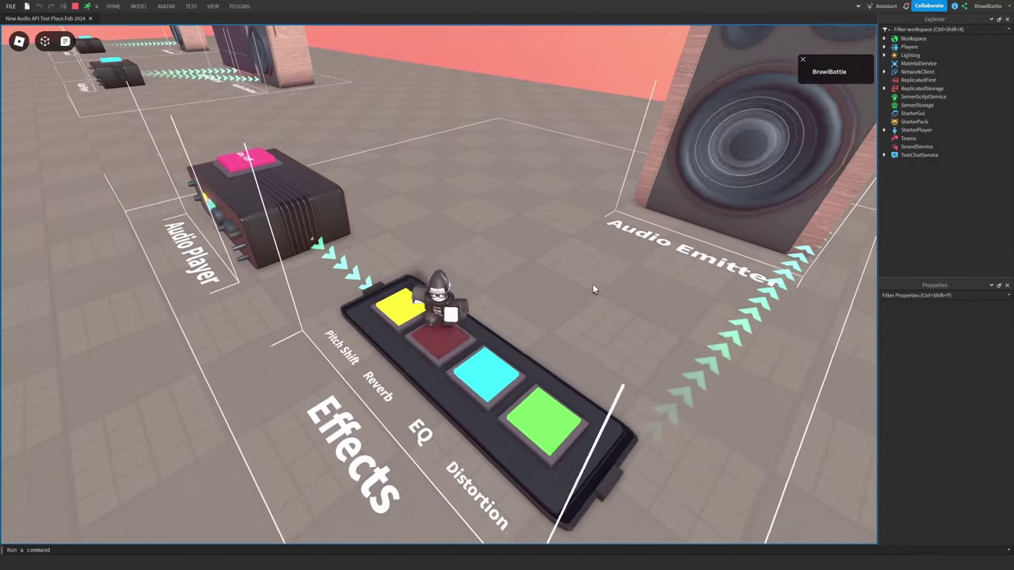
key(d)
key(s)
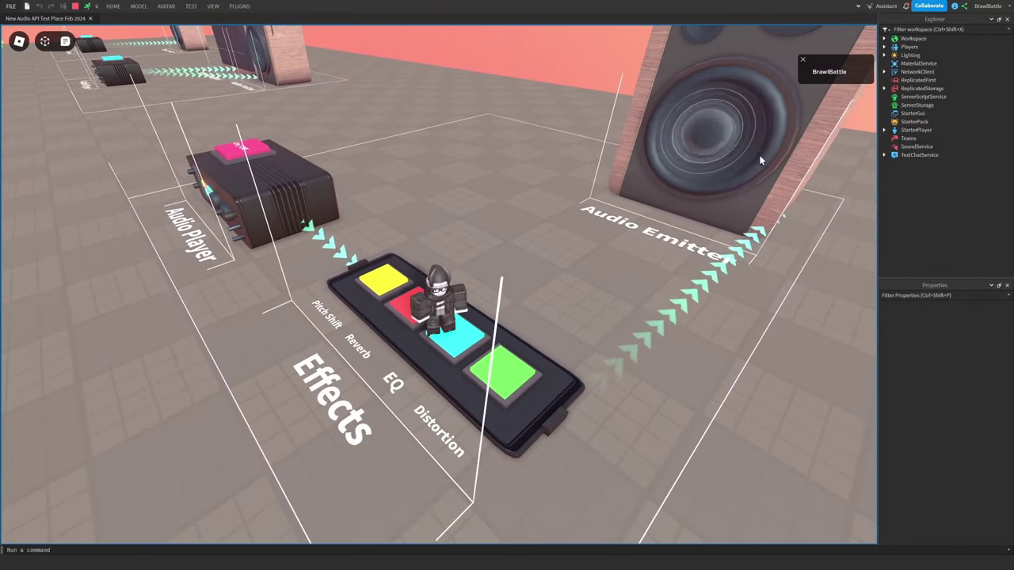
key(d)
key(d)
key(s)
key(d)
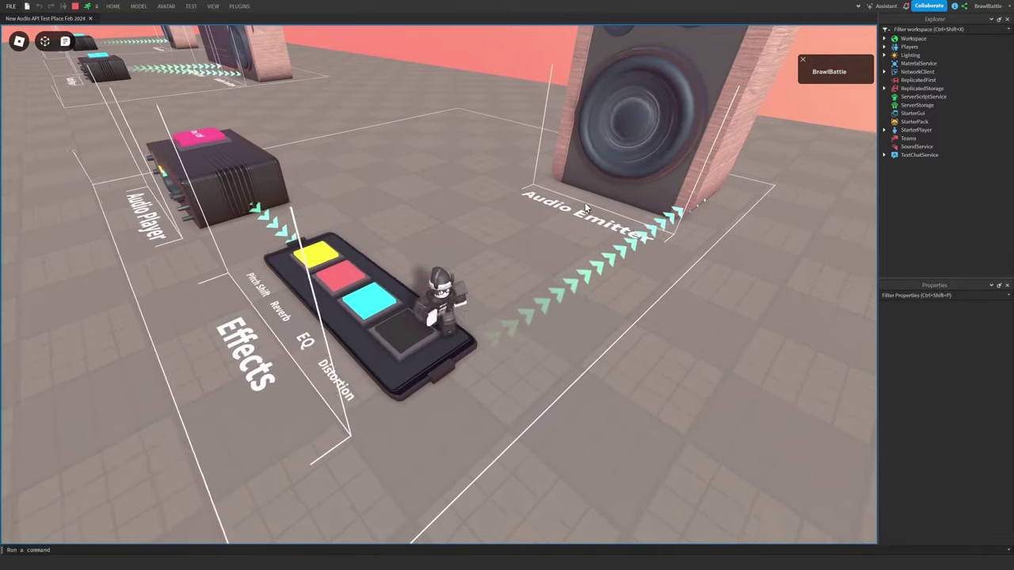
- Step off the Distortion button, walk toward the Audio Emitter speaker, and return to the end of the effects board
key(a)
key(w)
key(d)
key(a)
right_drag(520, 202, 520, 202)
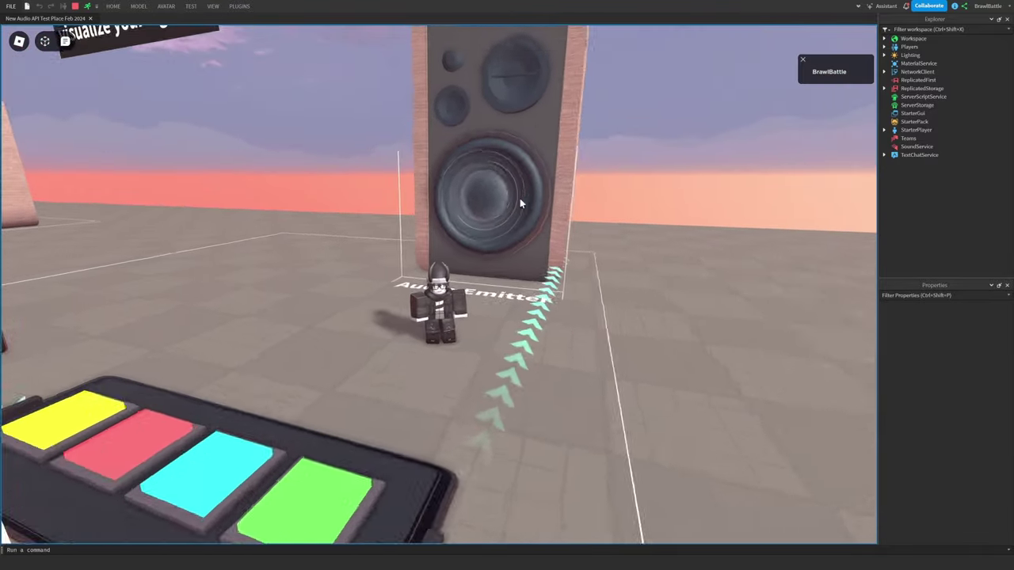
key(s)
scroll(353, 464, up, 3)
key(s)
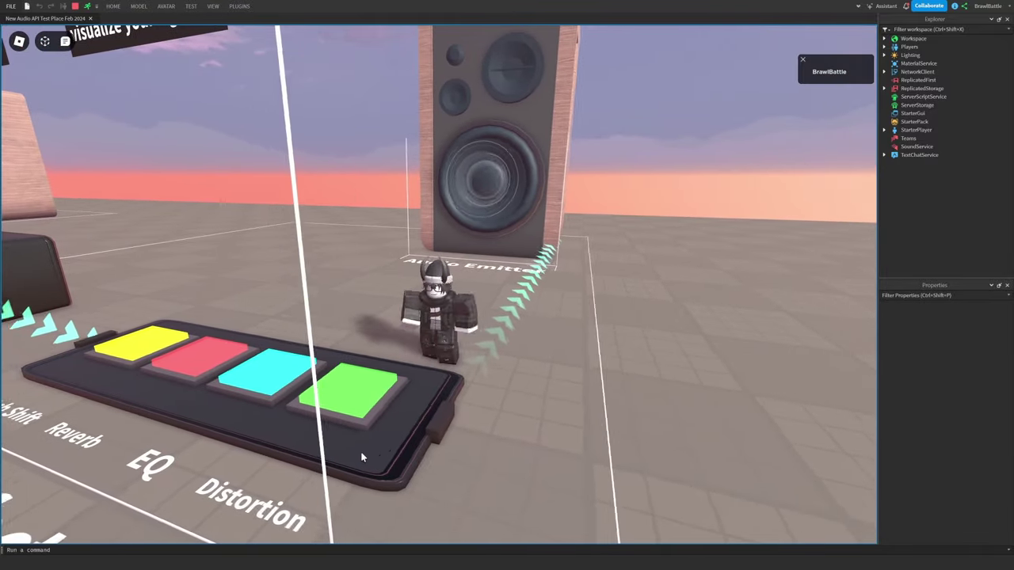
- Examine the effects board and the wire running to the Audio Emitter speaker from several angles
right_drag(363, 458, 363, 458)
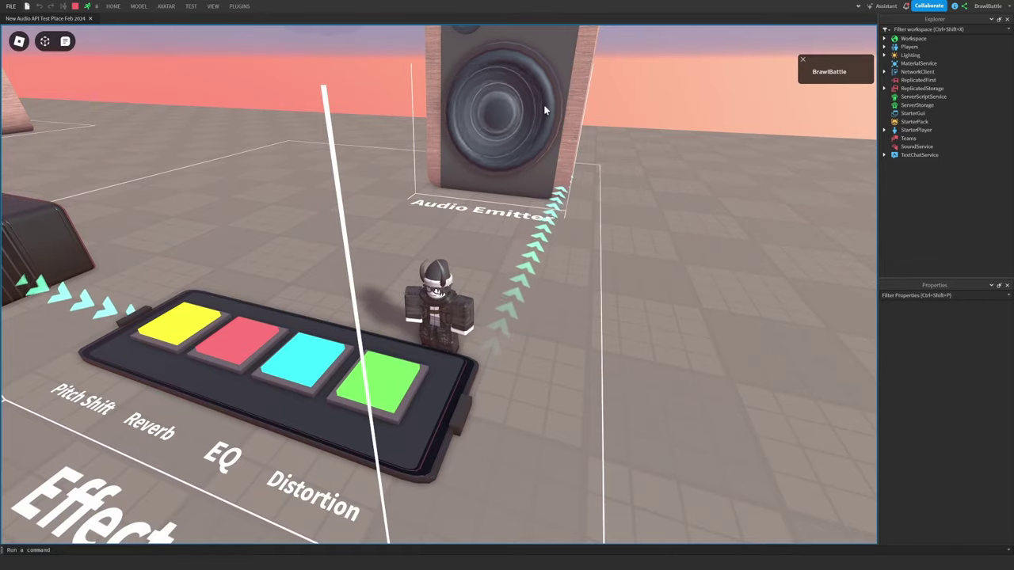
key(s)
right_drag(523, 249, 523, 249)
scroll(523, 249, up, 2)
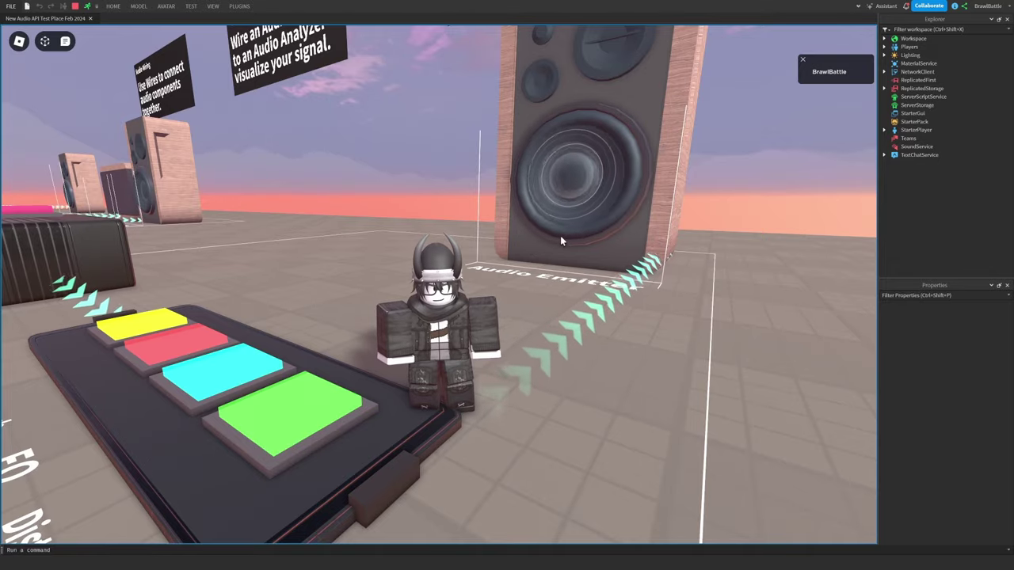
scroll(545, 244, down, 1)
right_drag(545, 243, 542, 244)
scroll(545, 243, down, 2)
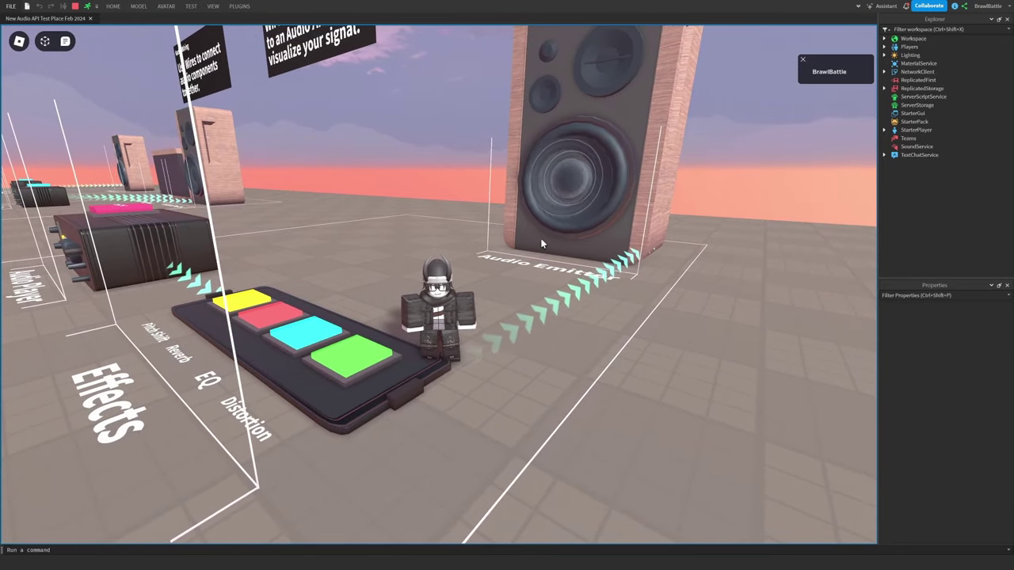
scroll(542, 244, up, 4)
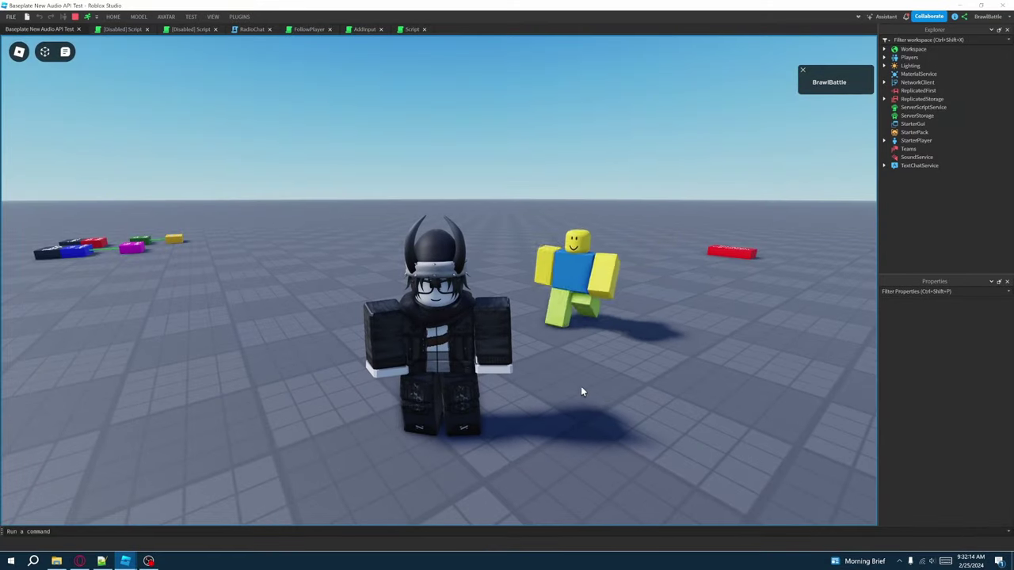
- Switch to the Baseplate New Audio API Test place and walk the character around with the yellow and blue NPC following
key(s)
key(a)
key(s)
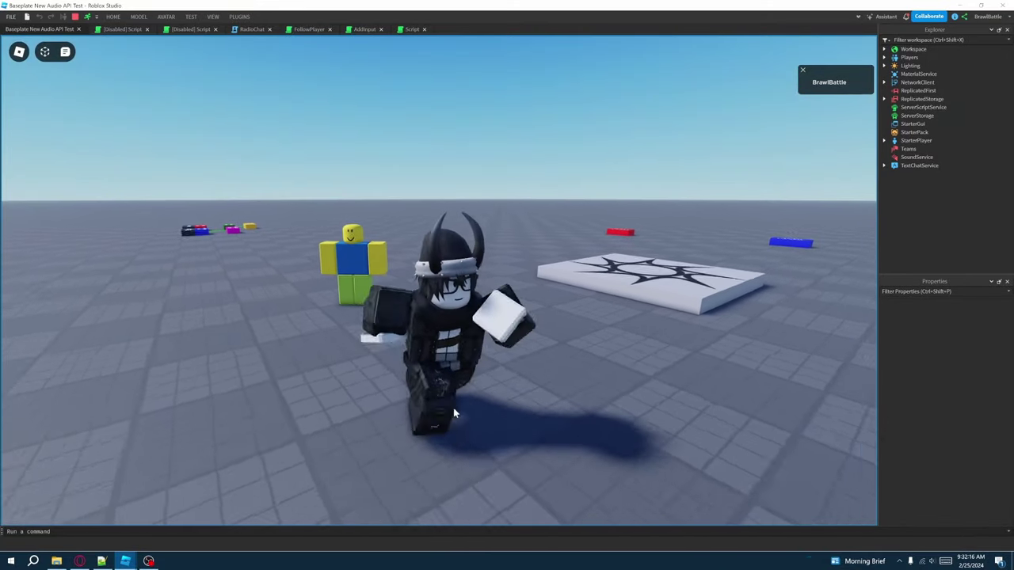
right_drag(436, 379, 439, 379)
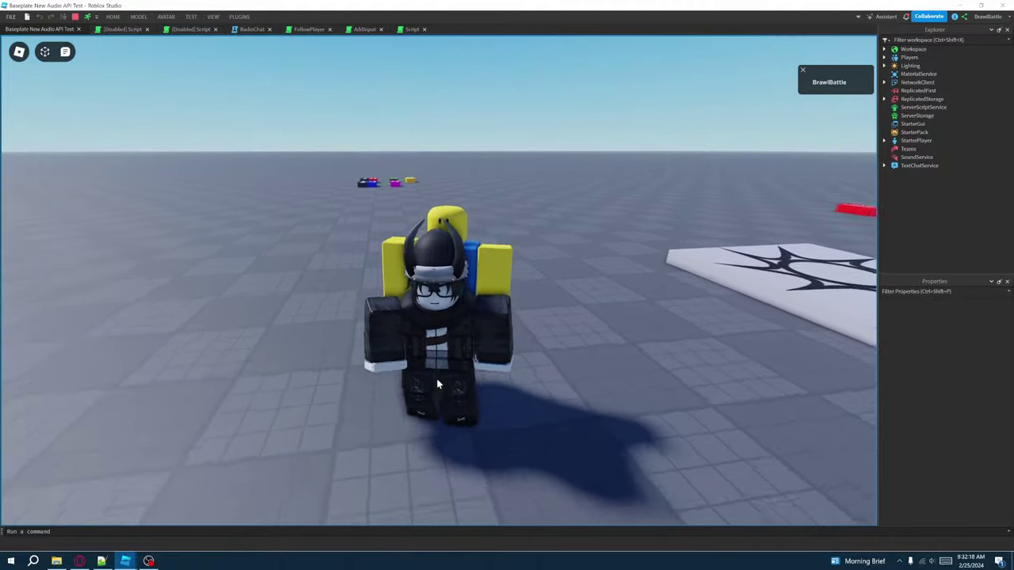
key(s)
key(d)
right_drag(499, 371, 499, 370)
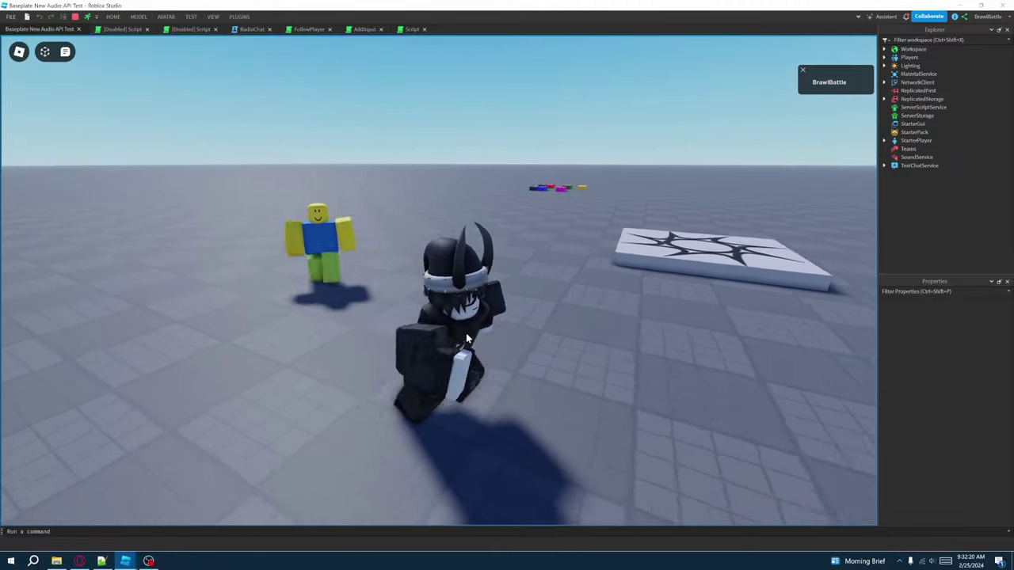
- Walk the character across the baseplate past the white spawn platform with the yellow and blue NPC following
key(w)
right_drag(479, 256, 480, 255)
right_drag(335, 353, 335, 353)
key(s)
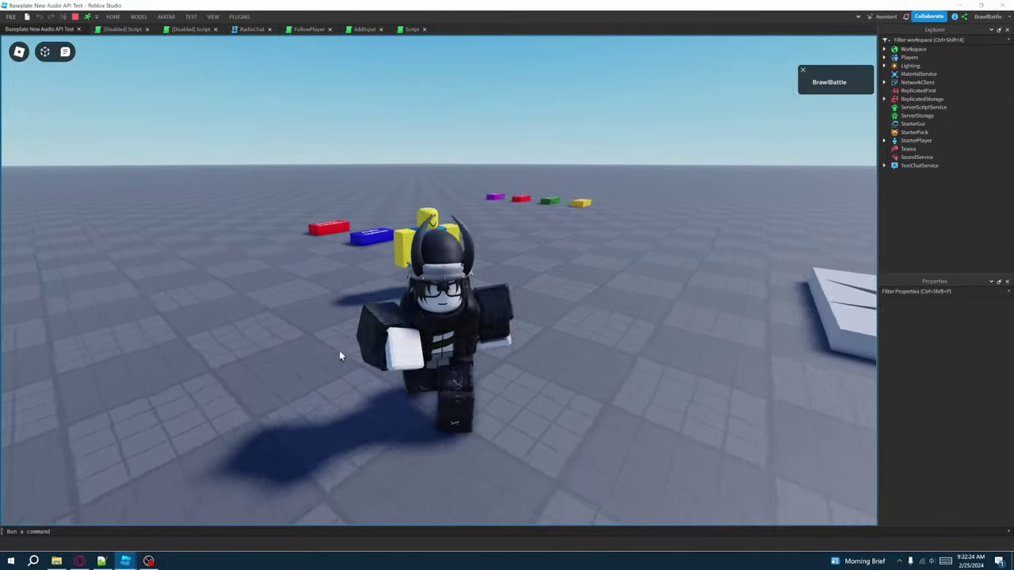
right_drag(412, 342, 551, 351)
key(s)
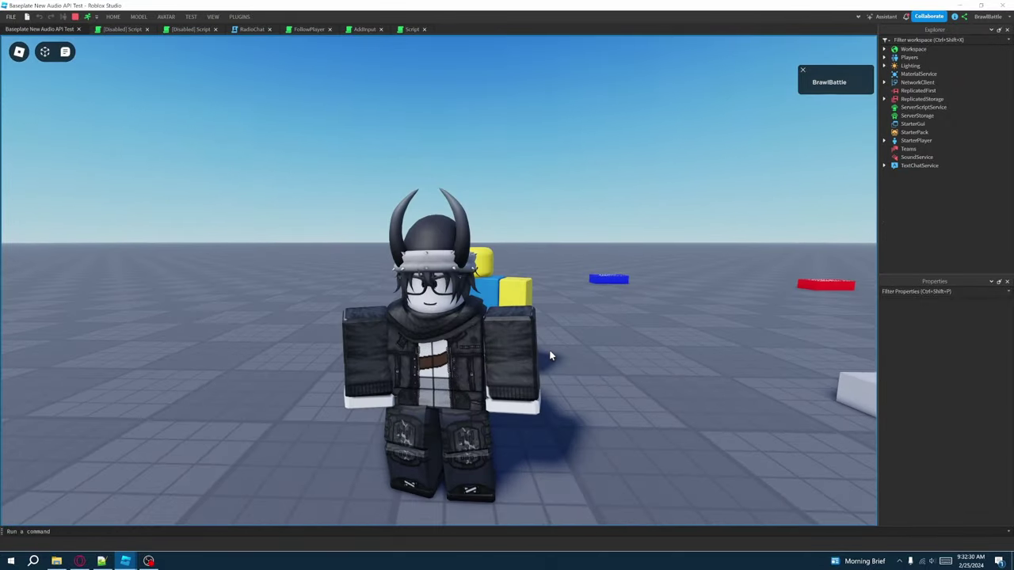
key(s)
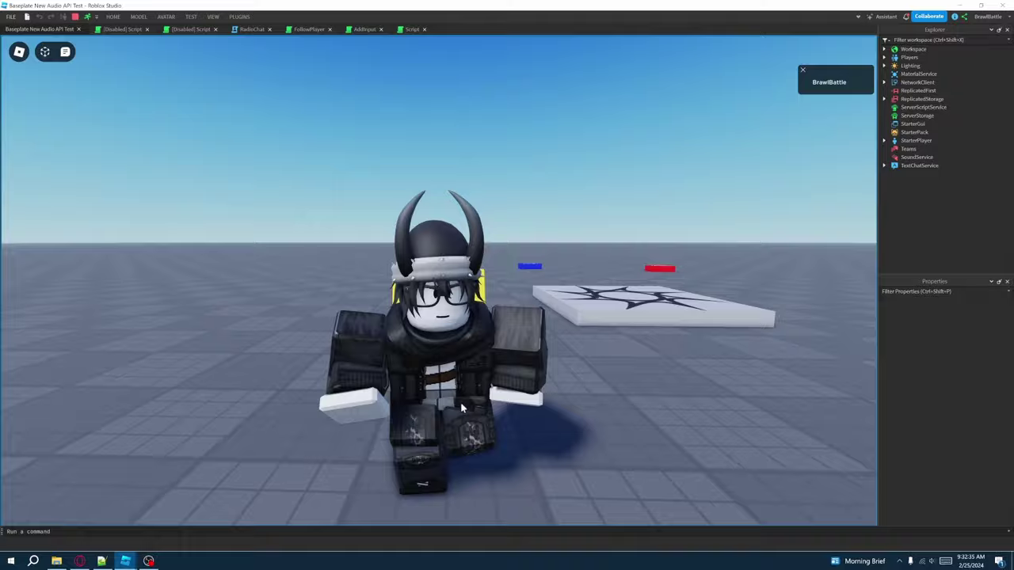
scroll(462, 407, down, 3)
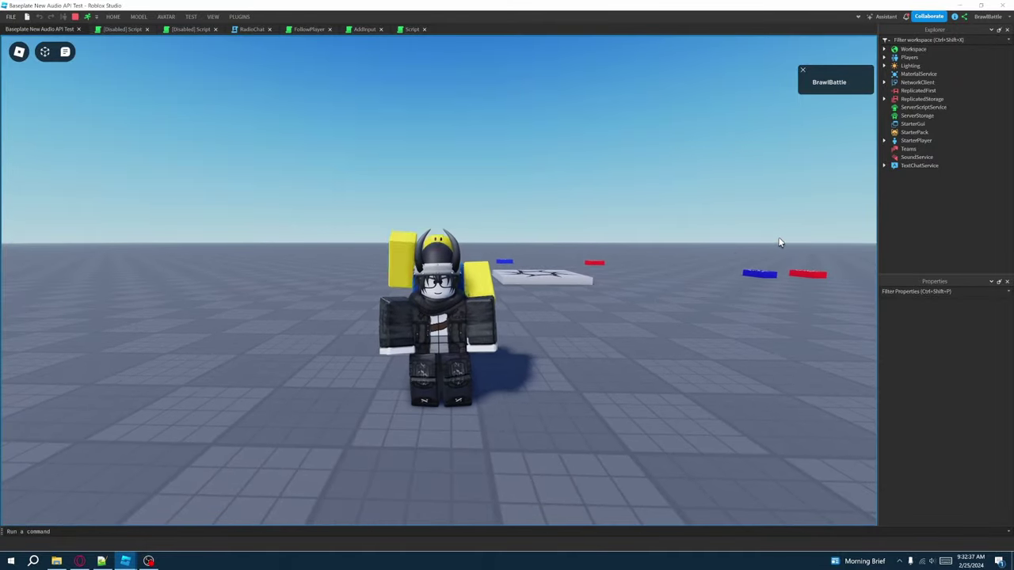
key(s)
right_drag(527, 358, 526, 358)
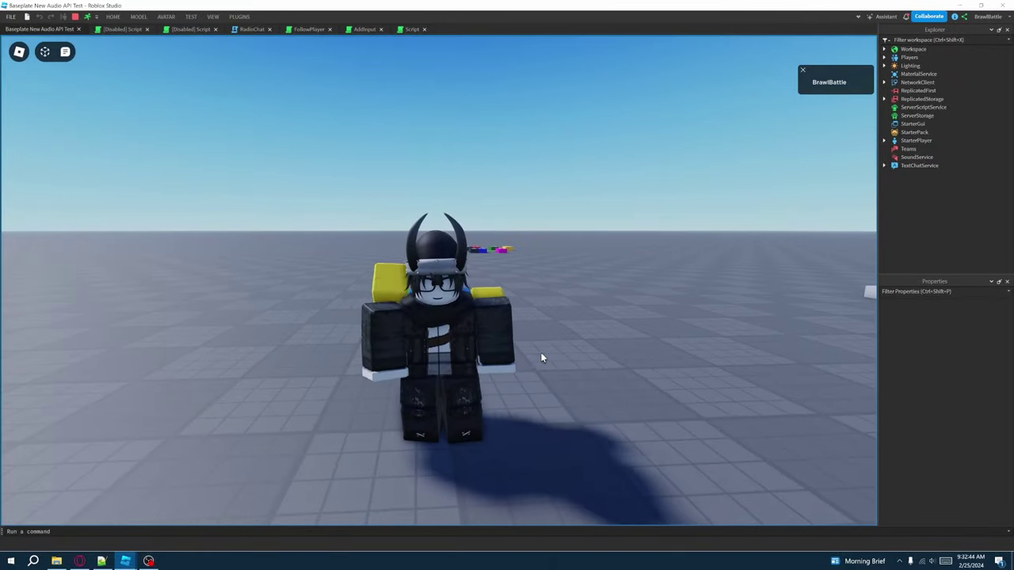
- Walk the character back and forth in changing directions to test how the NPC follows
right_drag(545, 354, 563, 334)
key(w)
key(a)
key(s)
key(s)
key(d)
key(w)
key(s)
key(d)
key(s)
key(d)
key(s)
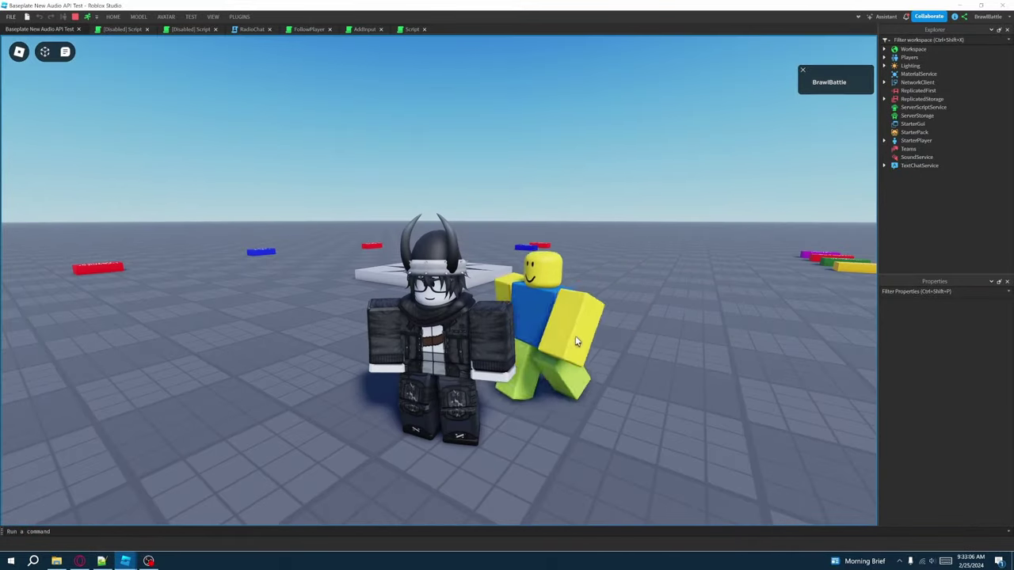
- Move the character in short steps in front of the spawn platform to keep the NPC trailing close behind
key(s)
key(a)
key(s)
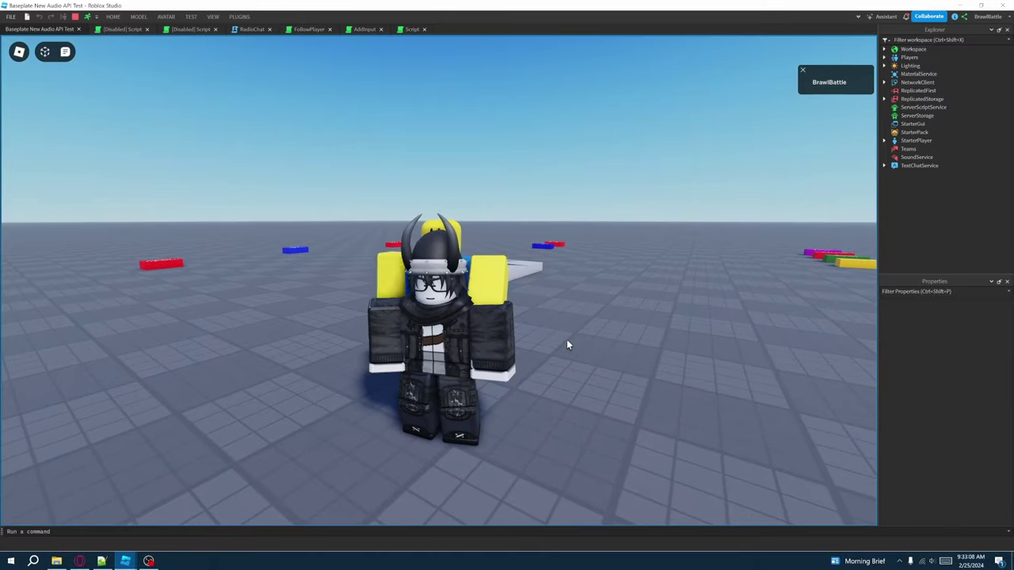
key(d)
key(s)
right_drag(566, 340, 567, 340)
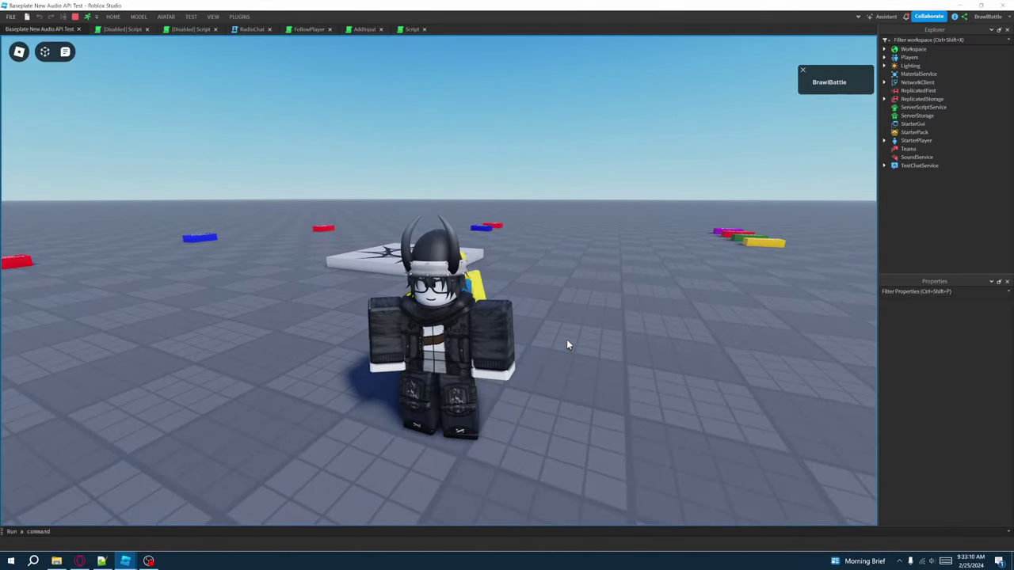
key(s)
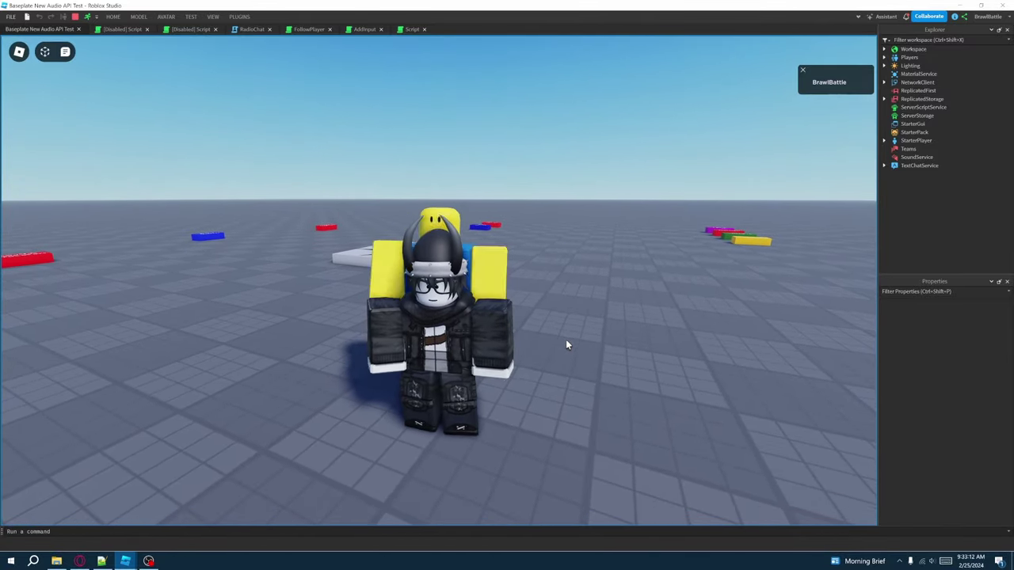
key(d)
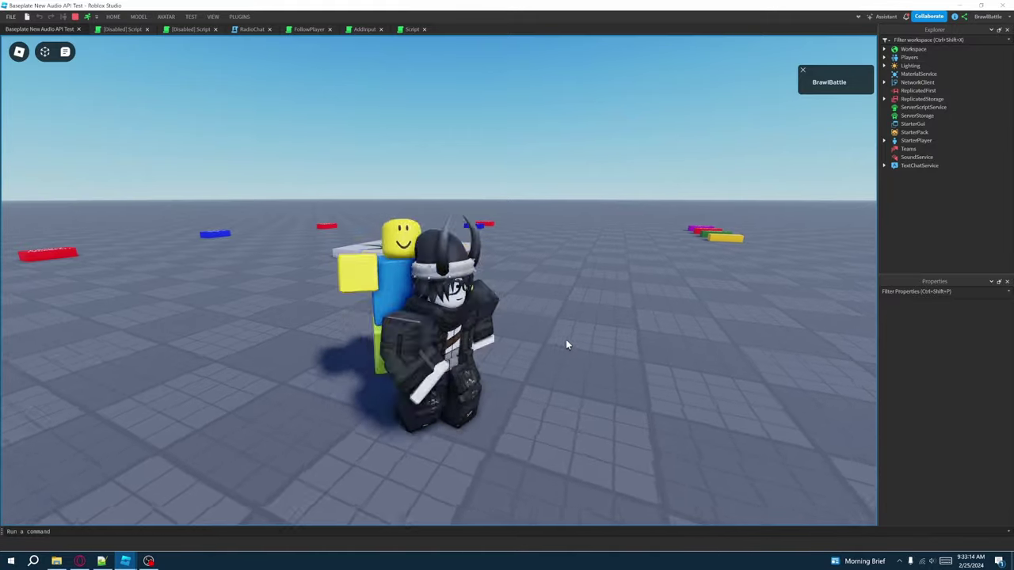
key(w)
key(a)
key(s)
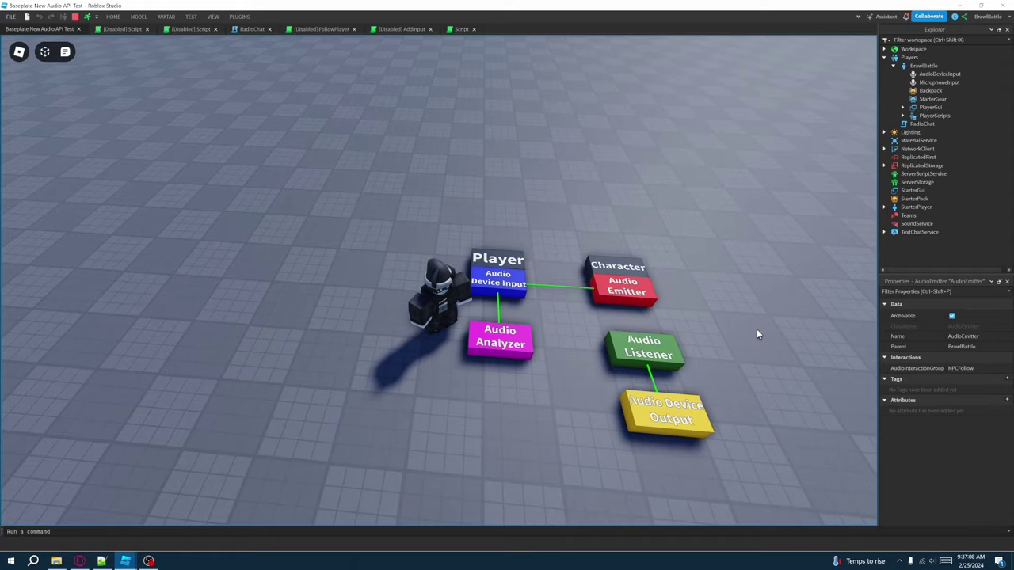
- Examine the Audio Device Input diagram around the character, from the Player block to the Audio Device Output block
scroll(752, 328, up, 5)
right_drag(664, 293, 664, 291)
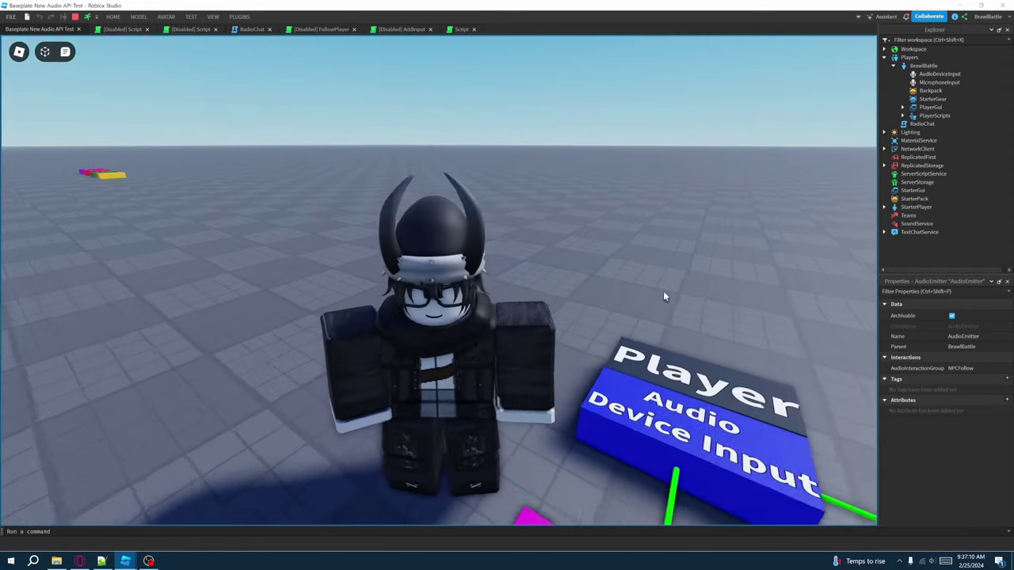
scroll(664, 296, up, 2)
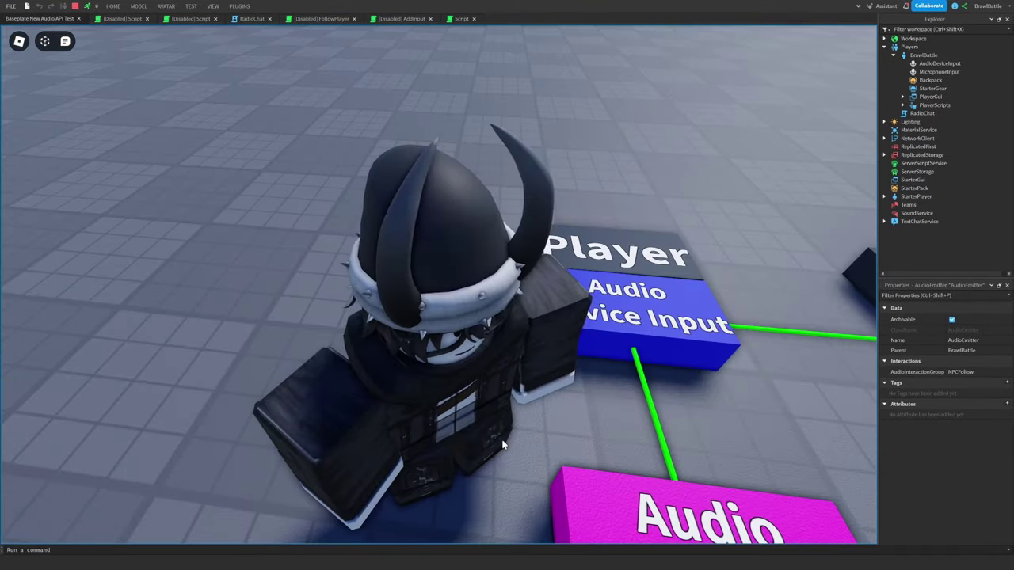
key(w)
key(s)
right_drag(503, 440, 505, 416)
scroll(504, 440, down, 4)
scroll(504, 440, down, 2)
key(s)
key(a)
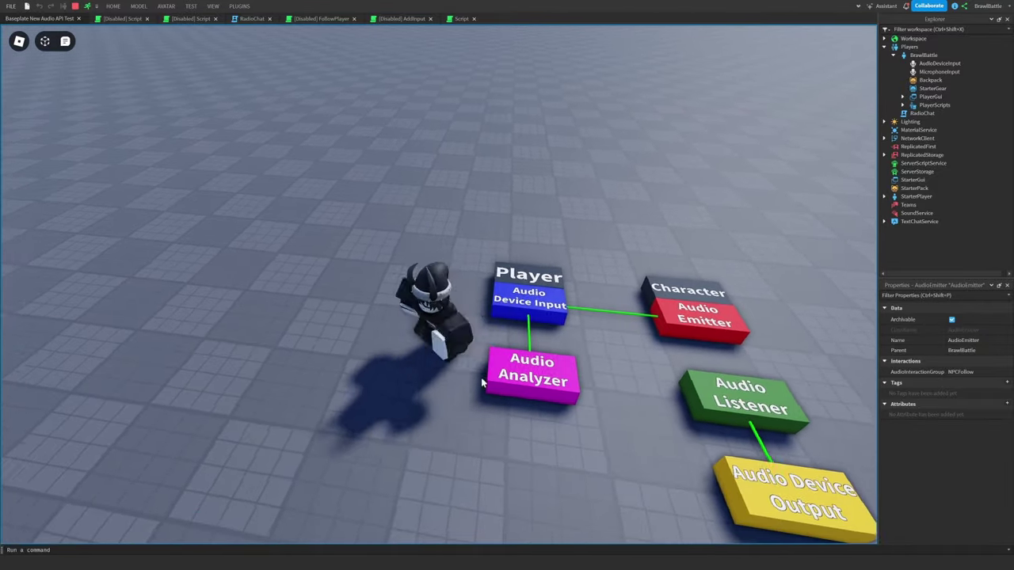
- Walk the character onto the Player Audio Device Input block, above the wire to the Audio Analyzer block
right_drag(483, 383, 473, 373)
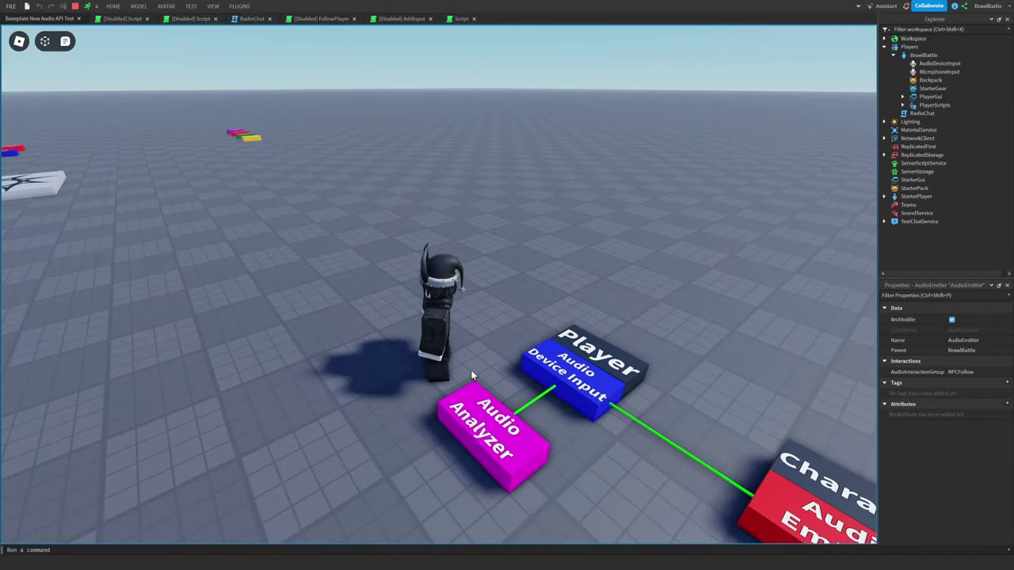
key(a)
key(w)
key(s)
right_drag(249, 108, 568, 304)
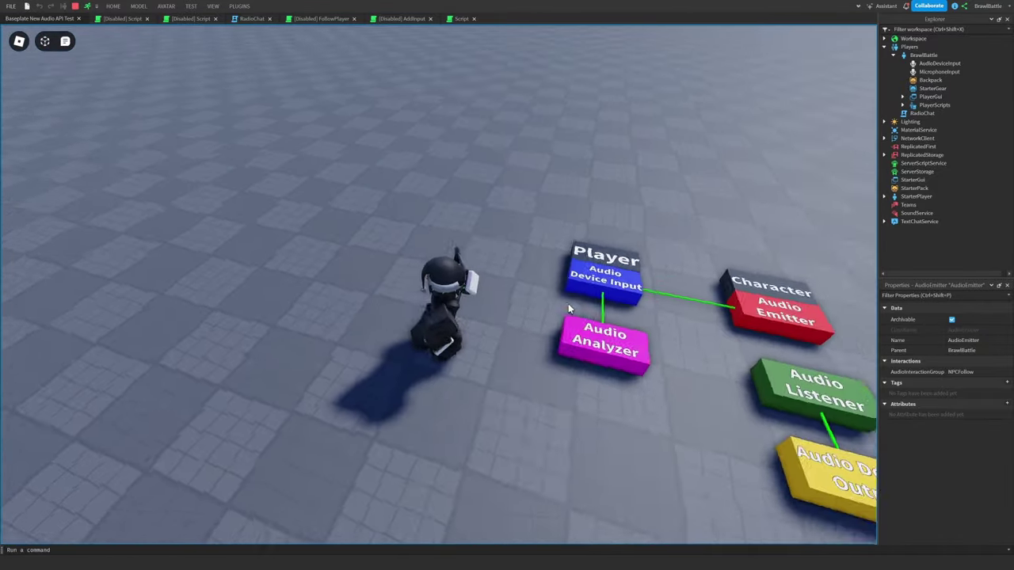
scroll(568, 305, up, 5)
key(d)
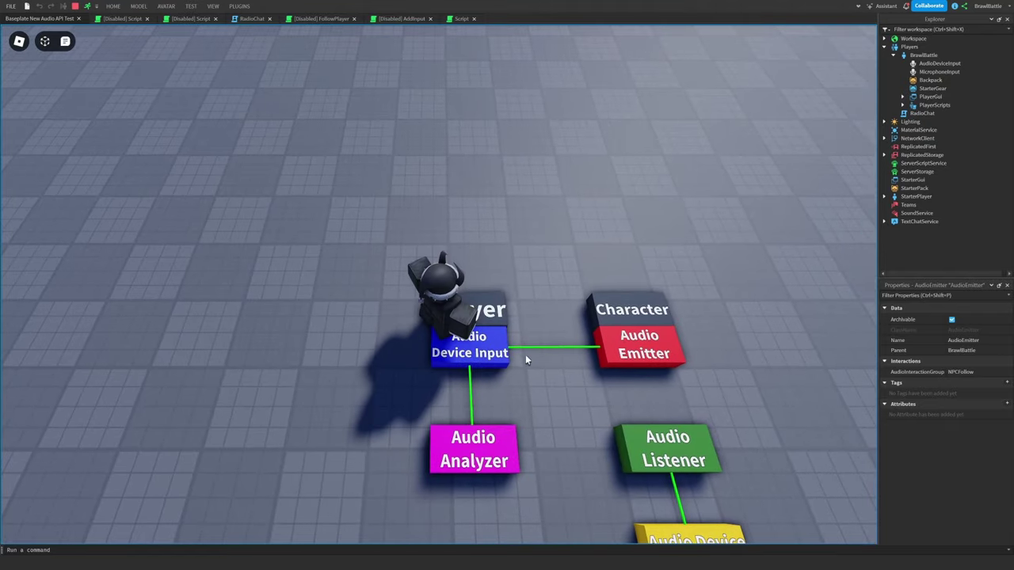
key(s)
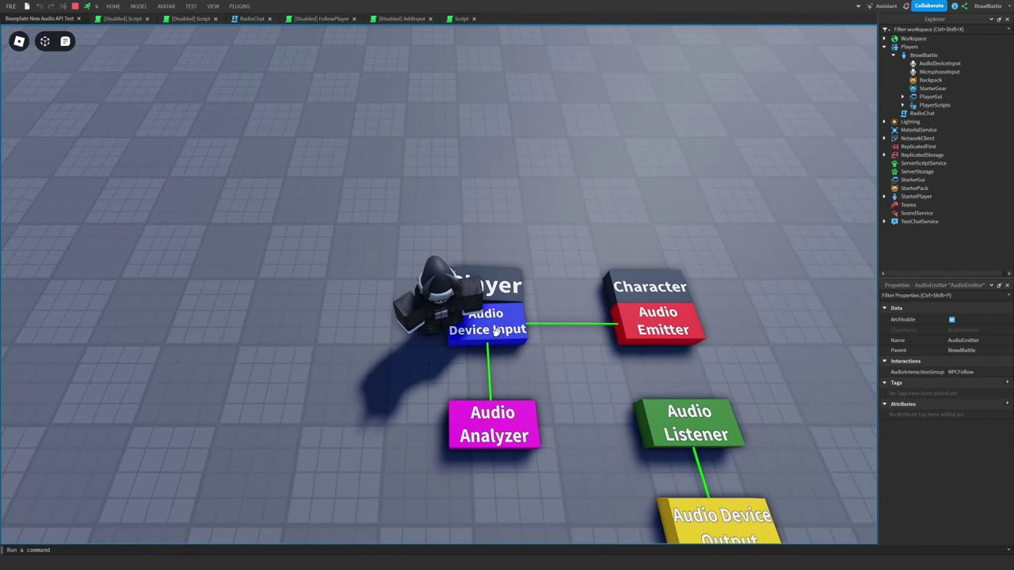
key(s)
key(d)
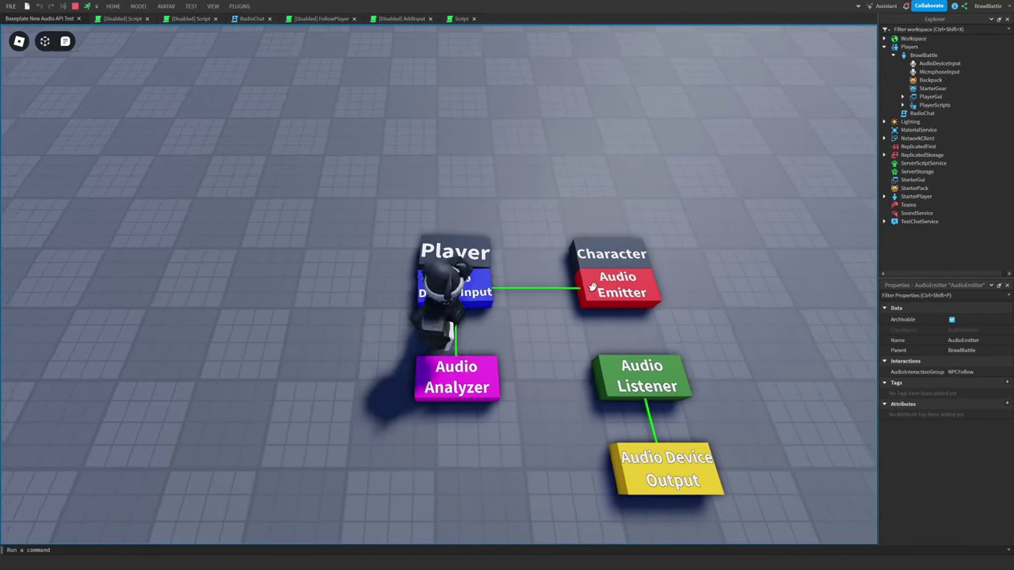
key(d)
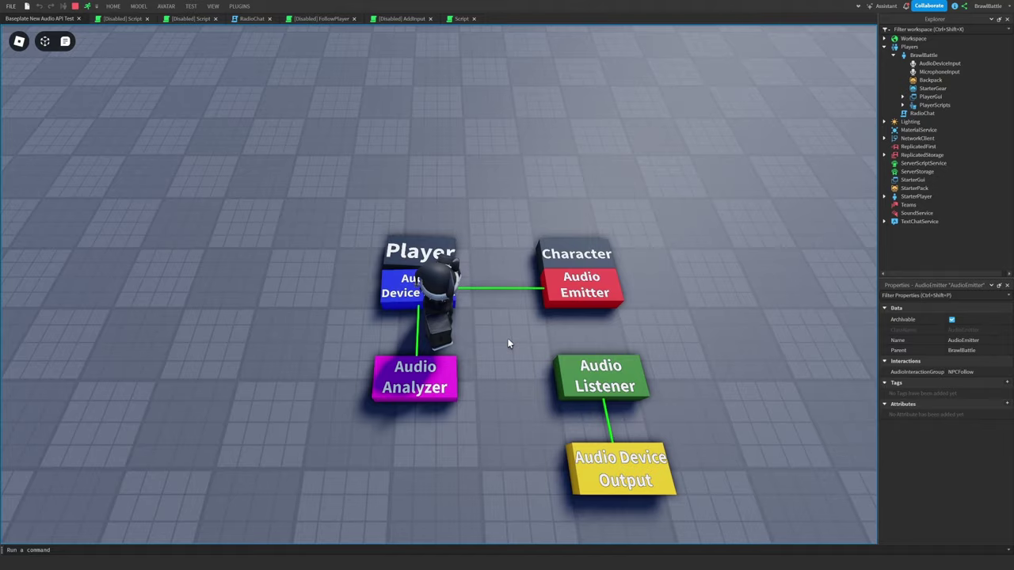
- Step the character off the diagram and stand beside the Player block, viewed from the front
key(a)
key(w)
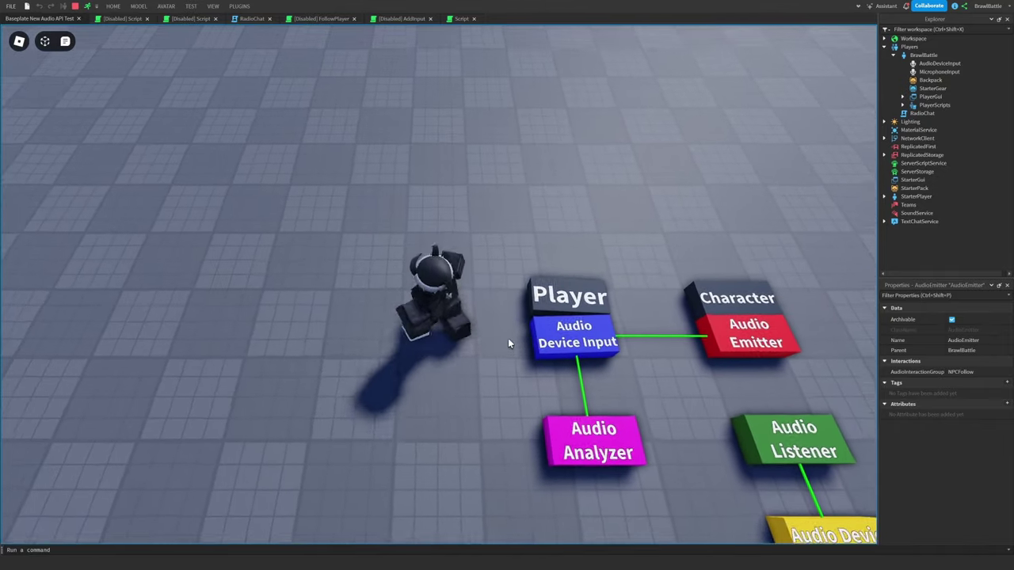
key(d)
key(s)
scroll(511, 343, up, 5)
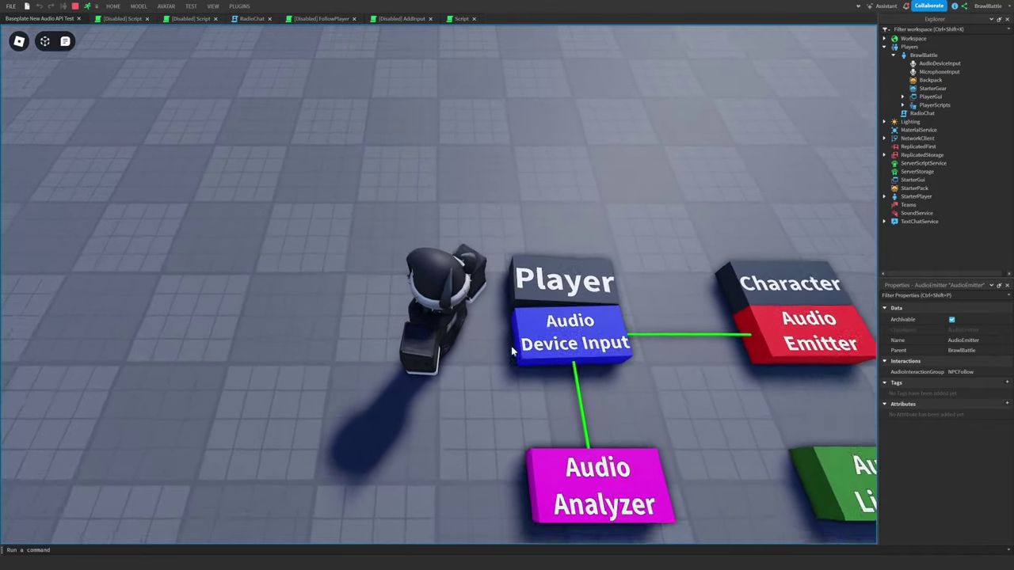
right_drag(511, 341, 511, 341)
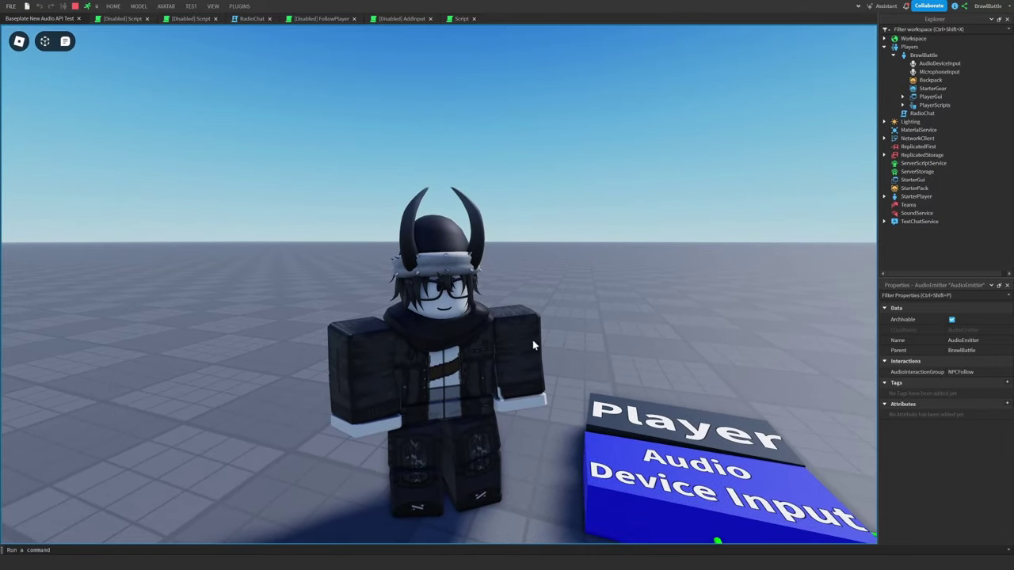
- Walk the character away from the diagram toward the spawn platform and return to the Player Audio Device Input block
right_drag(528, 318, 528, 318)
key(w)
scroll(530, 319, down, 3)
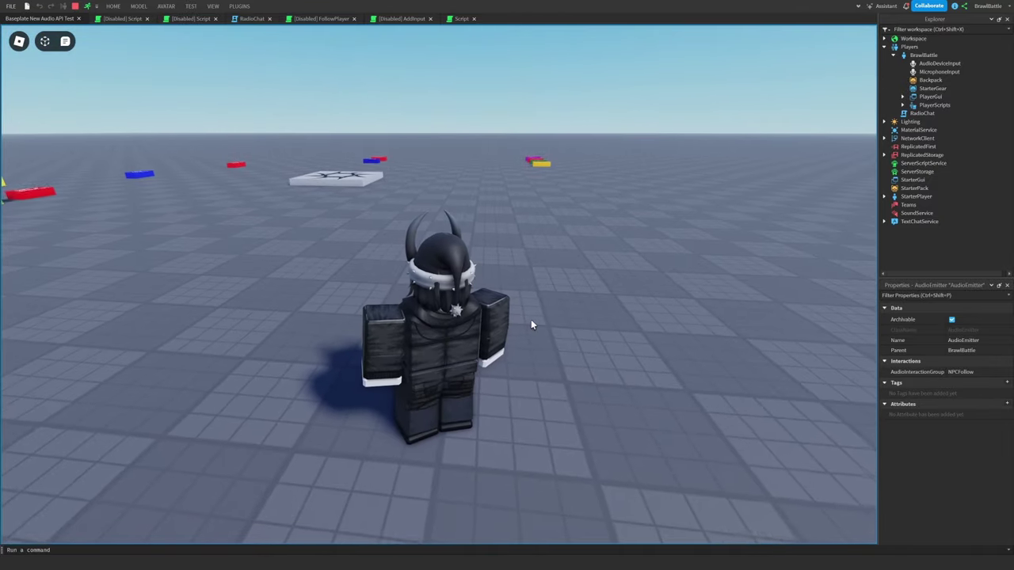
key(d)
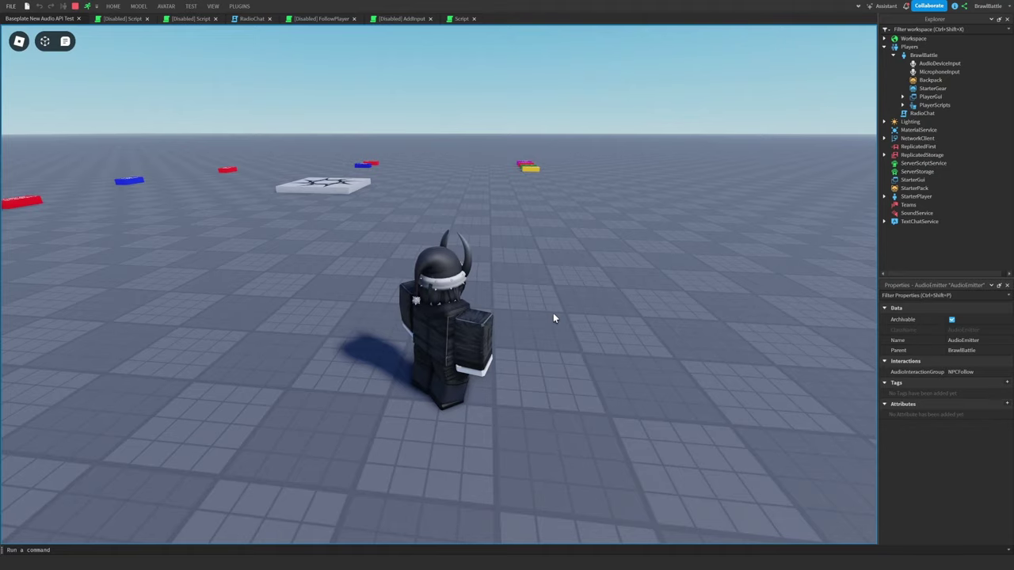
key(s)
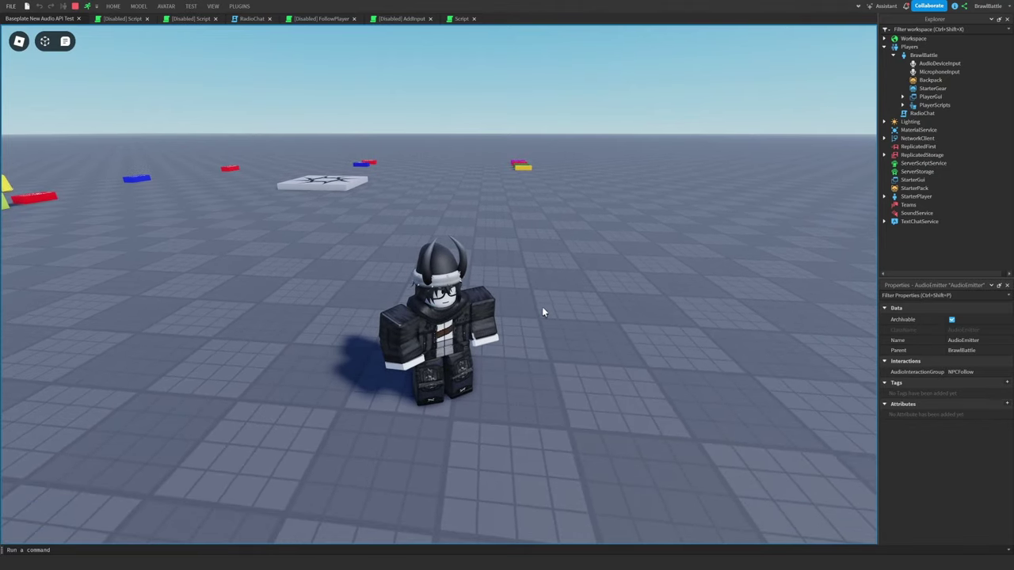
right_drag(522, 304, 523, 304)
key(d)
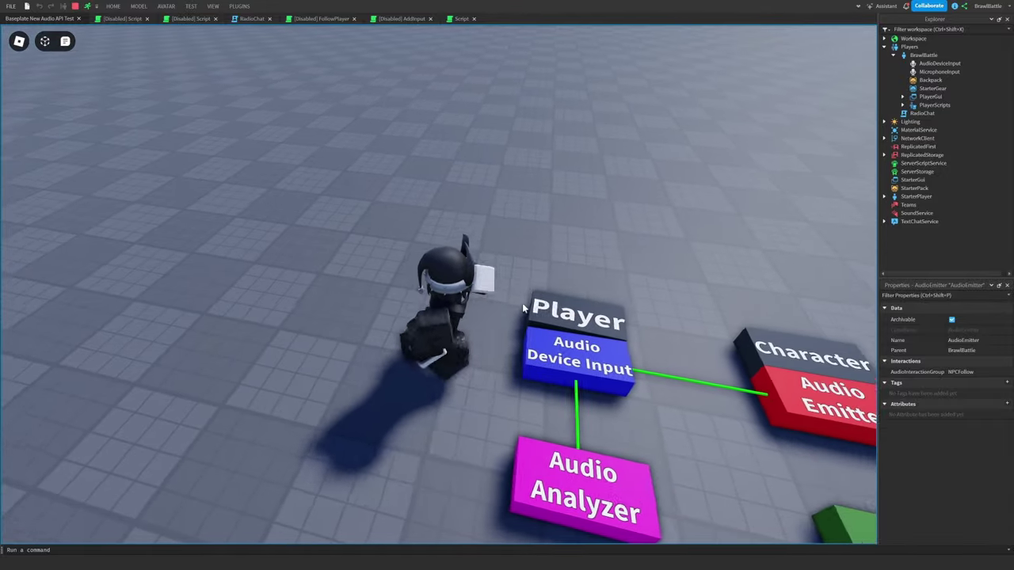
key(s)
scroll(654, 299, up, 3)
right_drag(655, 300, 673, 346)
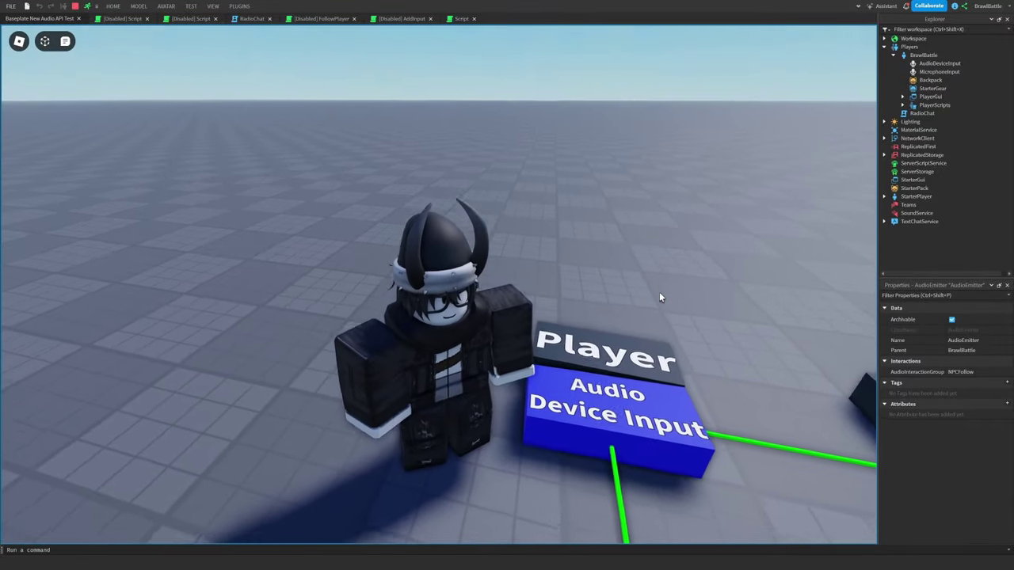
- Examine the character up close and the Player Audio Device Input block beside it
scroll(673, 345, up, 4)
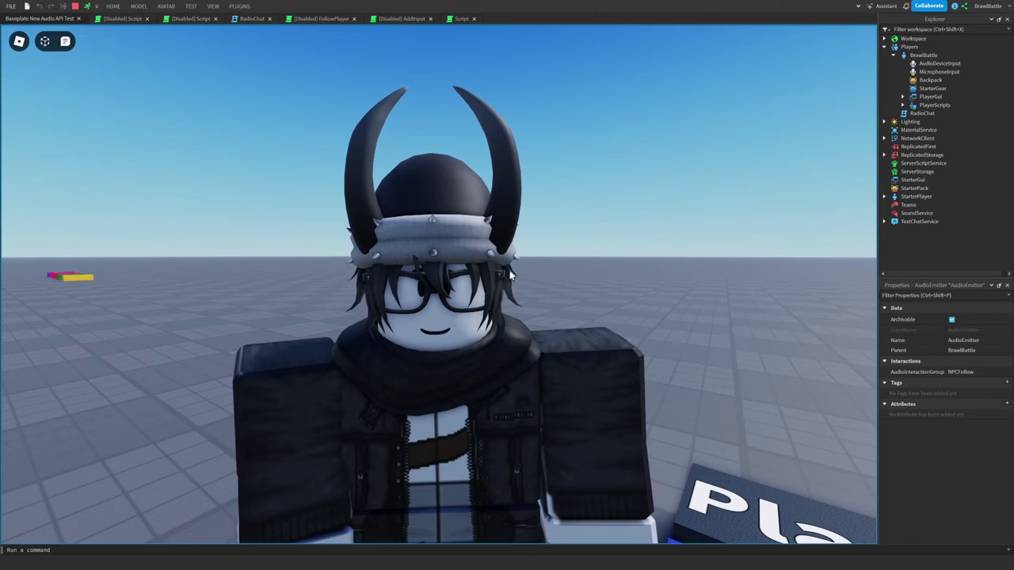
right_drag(448, 379, 448, 383)
scroll(449, 384, down, 2)
scroll(447, 383, down, 2)
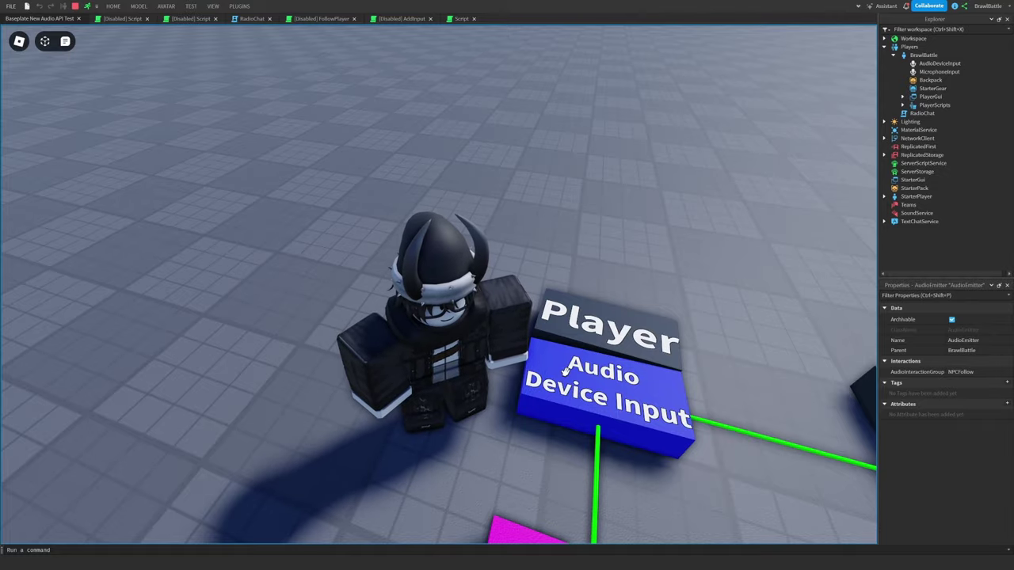
right_drag(529, 368, 528, 368)
scroll(528, 369, up, 2)
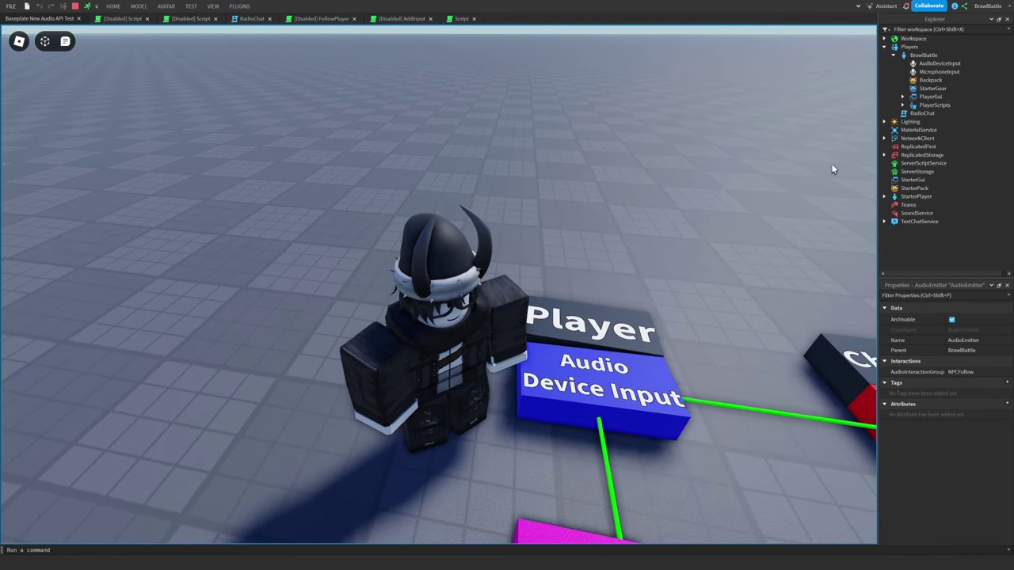
- Inspect the properties of the player object and its MicrophoneInput and AudioDeviceInput children, and view the character from the front
click(923, 54)
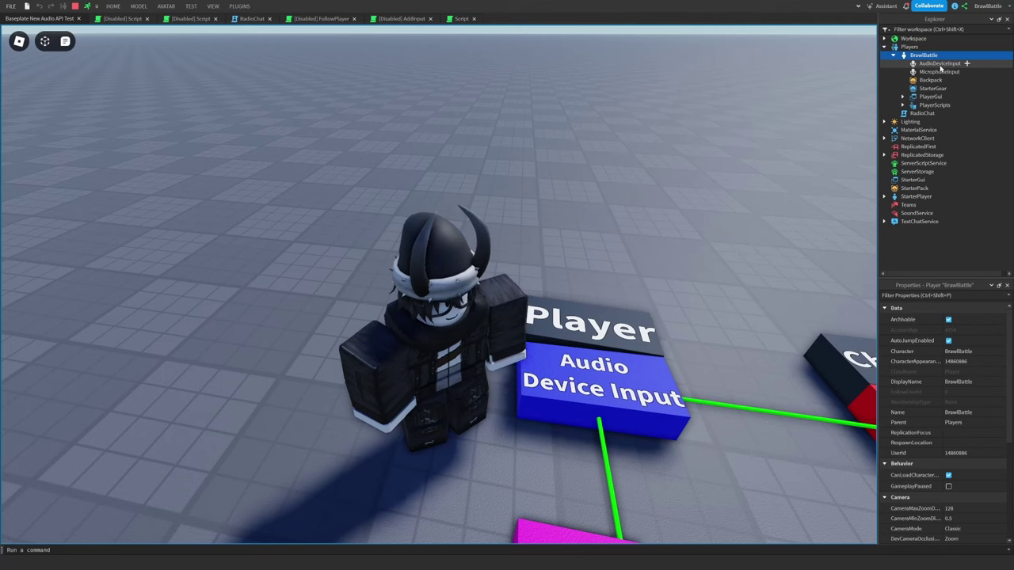
click(941, 66)
click(947, 73)
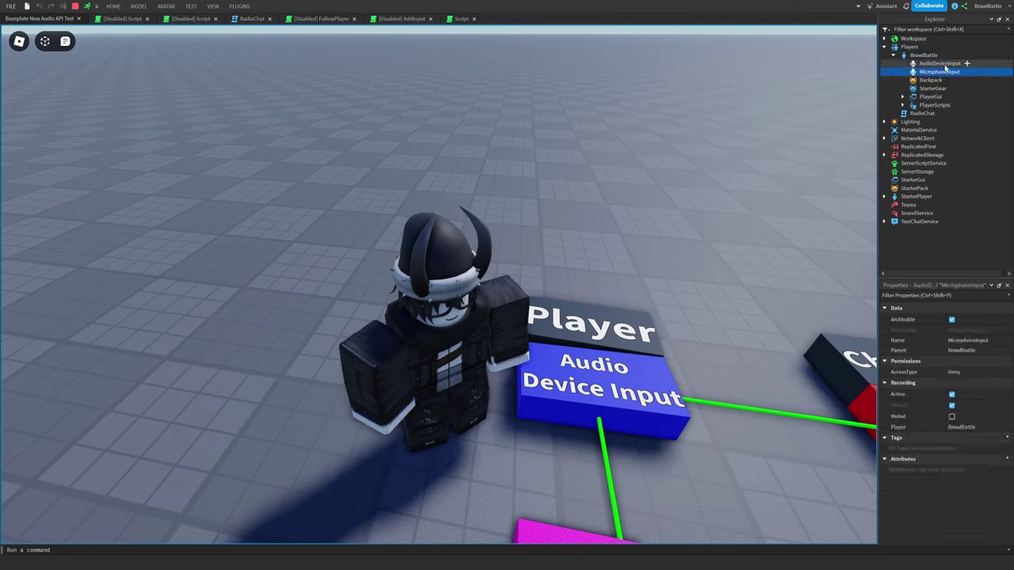
click(943, 65)
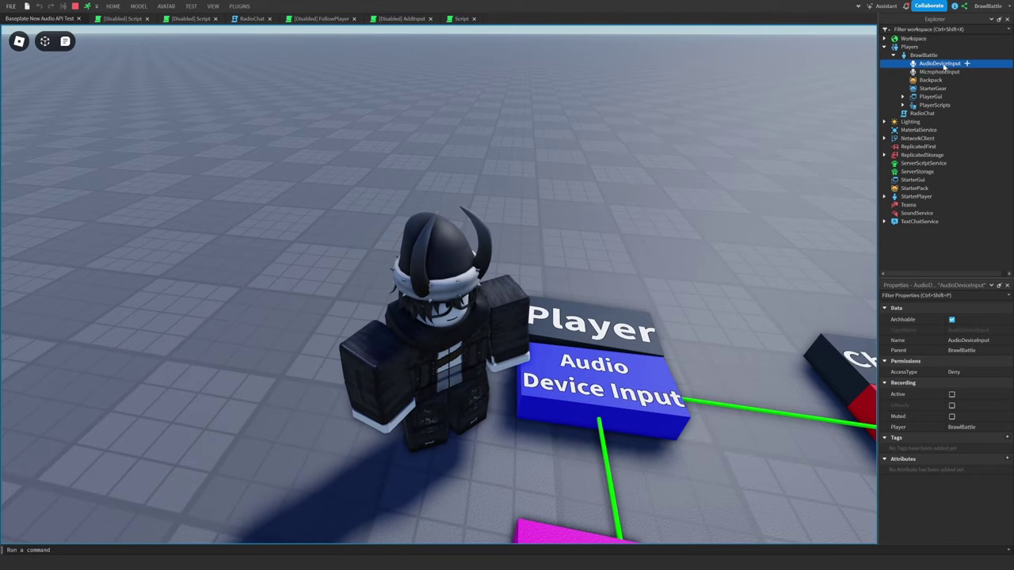
right_drag(634, 262, 632, 267)
scroll(634, 262, up, 2)
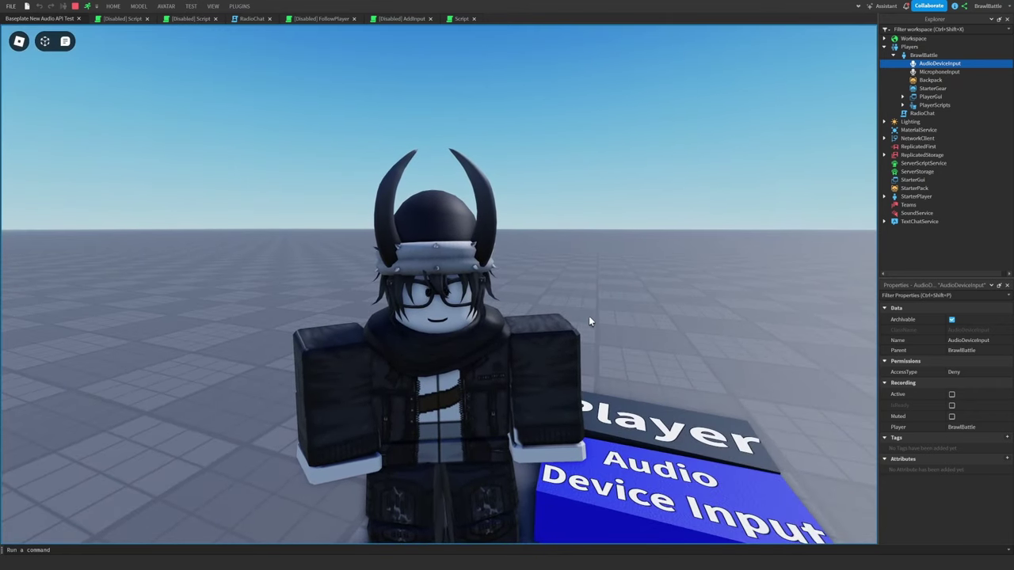
- Inspect the player character's second AudioEmitter in Workspace and the connection properties of its Wire
right_drag(589, 322, 588, 319)
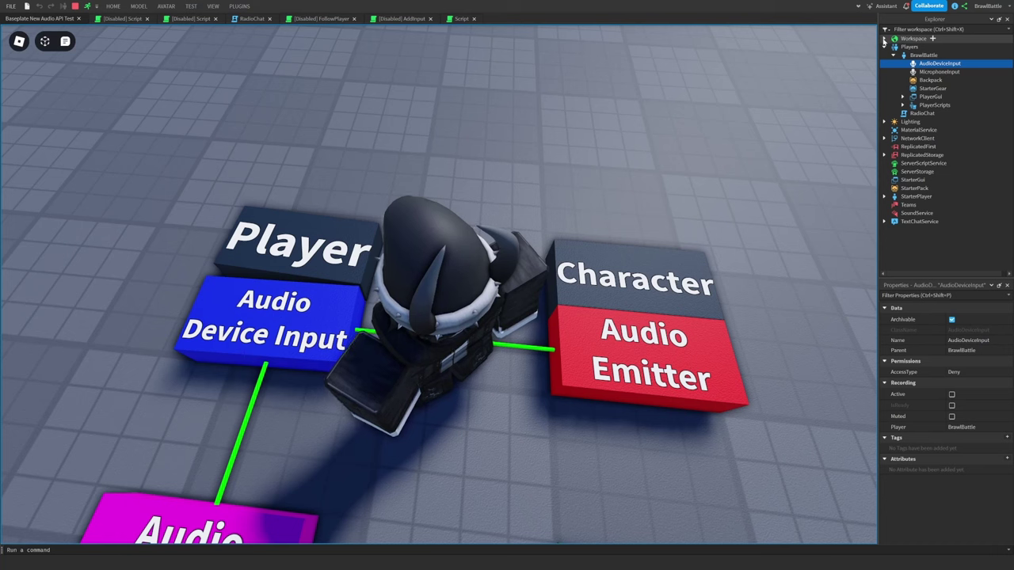
click(884, 38)
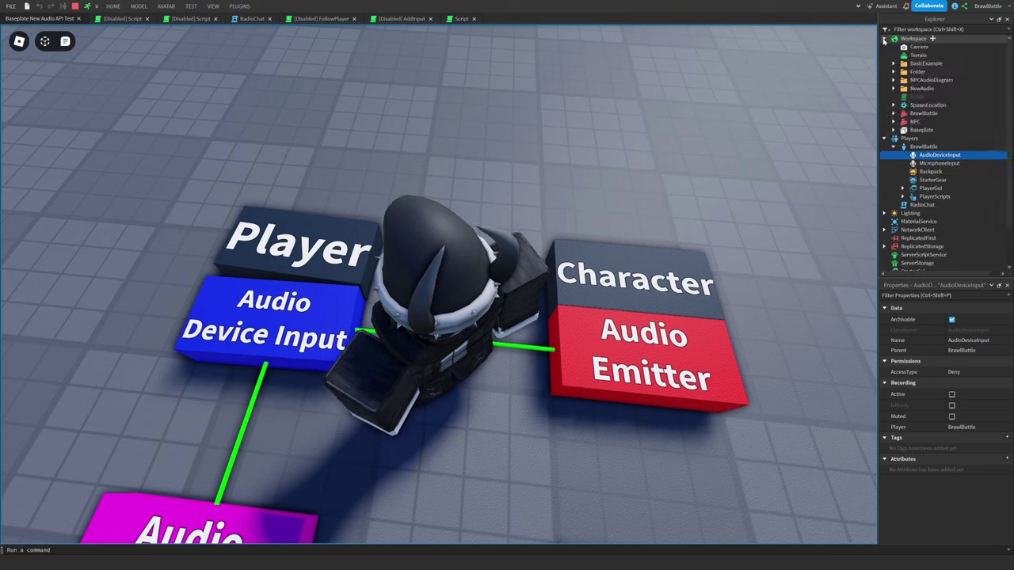
click(894, 113)
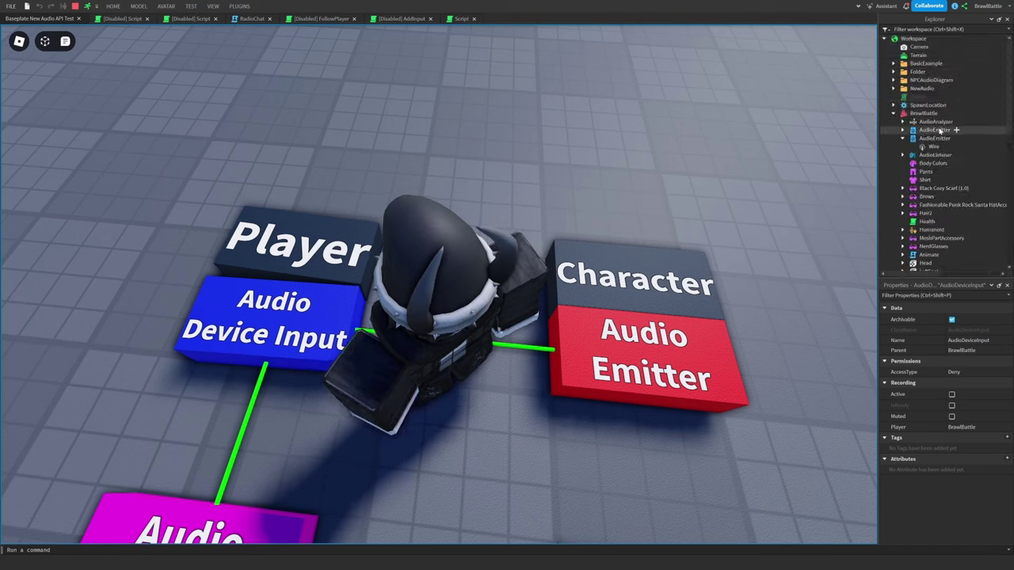
click(935, 138)
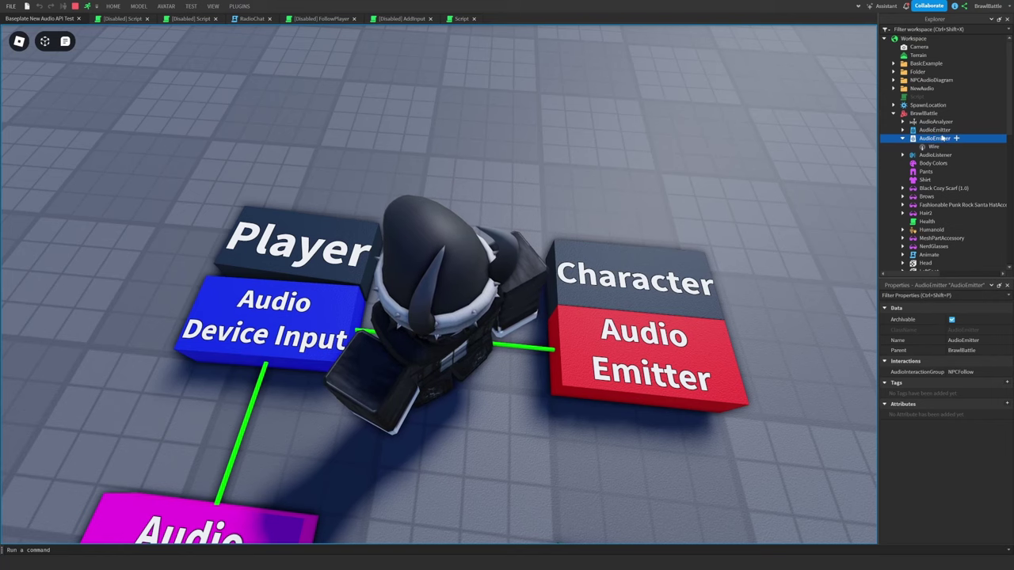
click(935, 147)
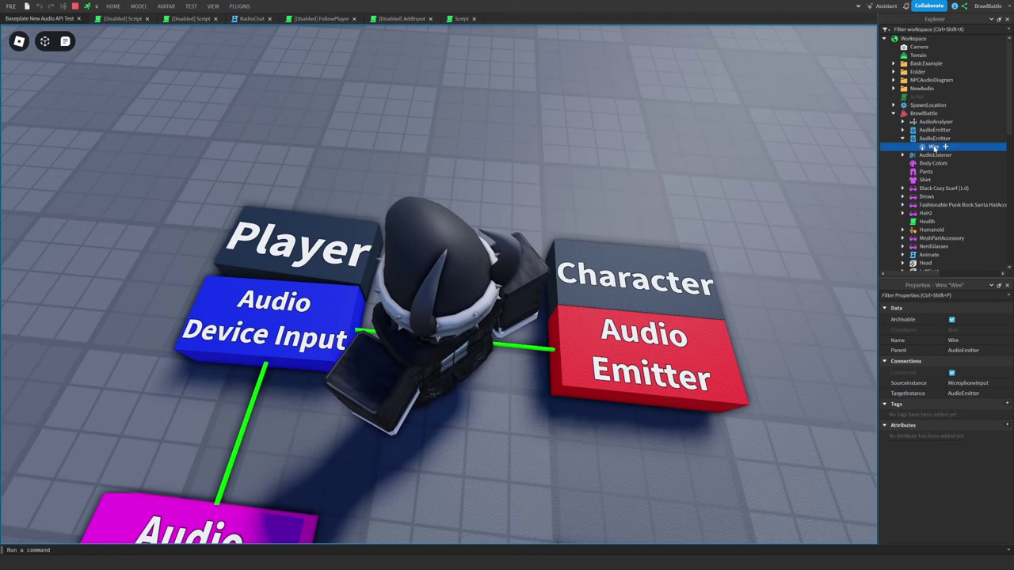
- Walk the character back and forth along the wire between the Audio Device Input and Audio Emitter blocks
key(w)
key(a)
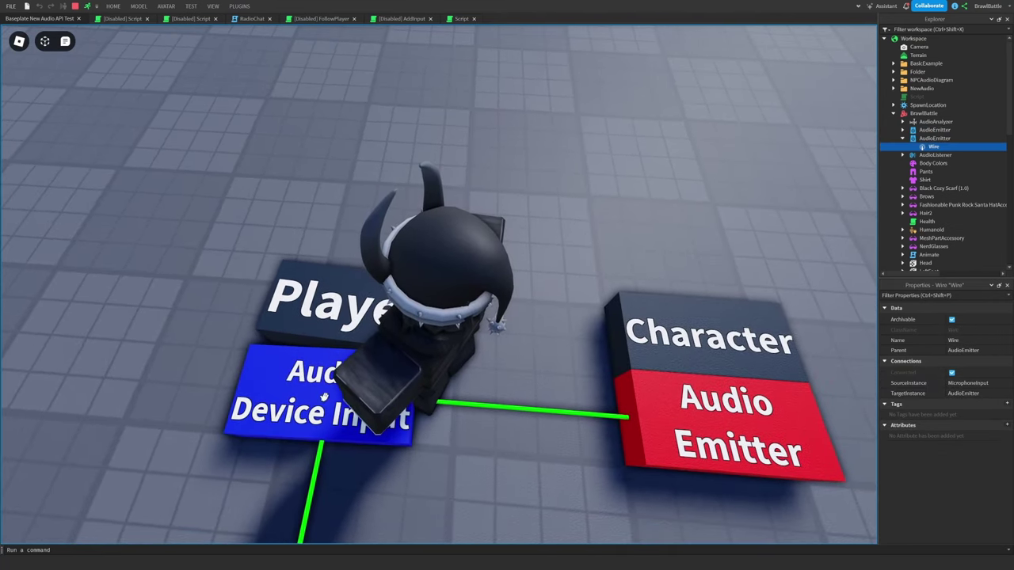
key(d)
key(s)
key(d)
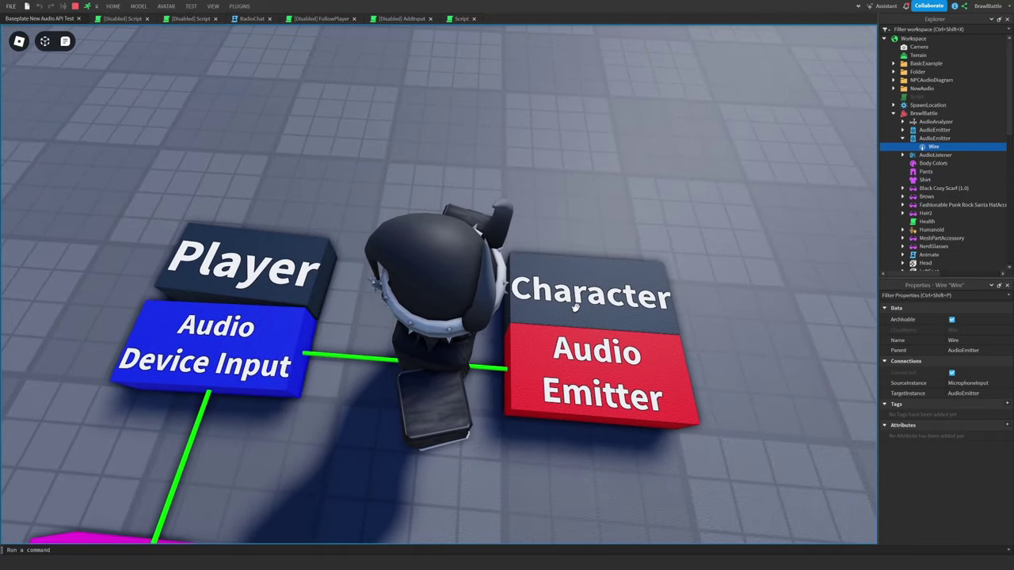
key(s)
right_drag(576, 307, 576, 308)
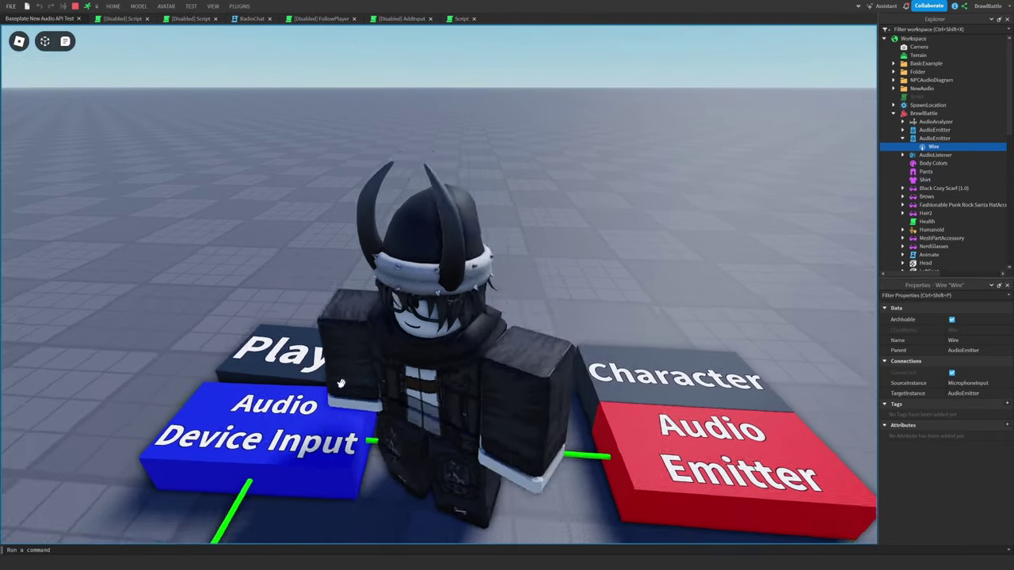
right_drag(340, 384, 328, 452)
key(a)
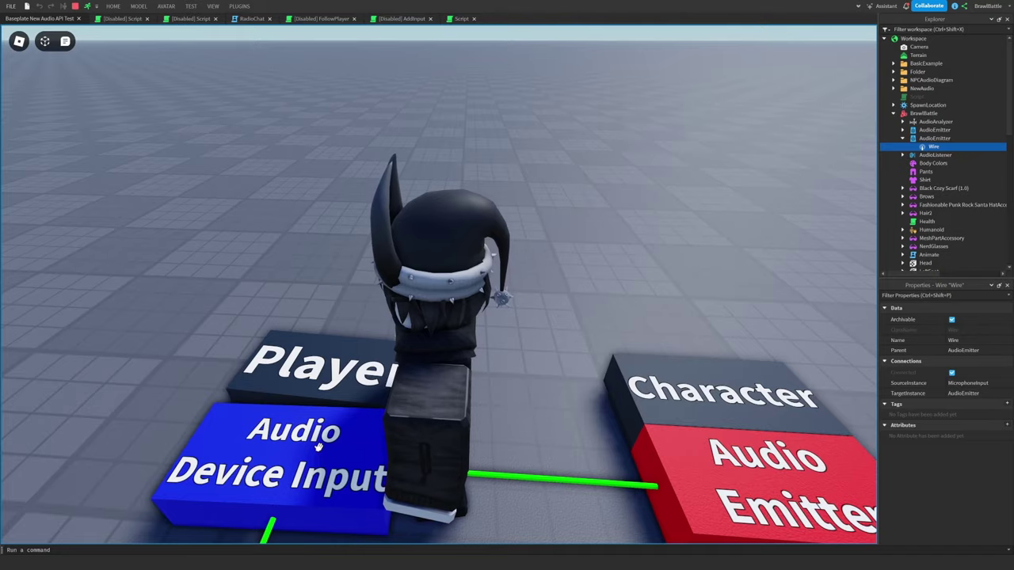
key(s)
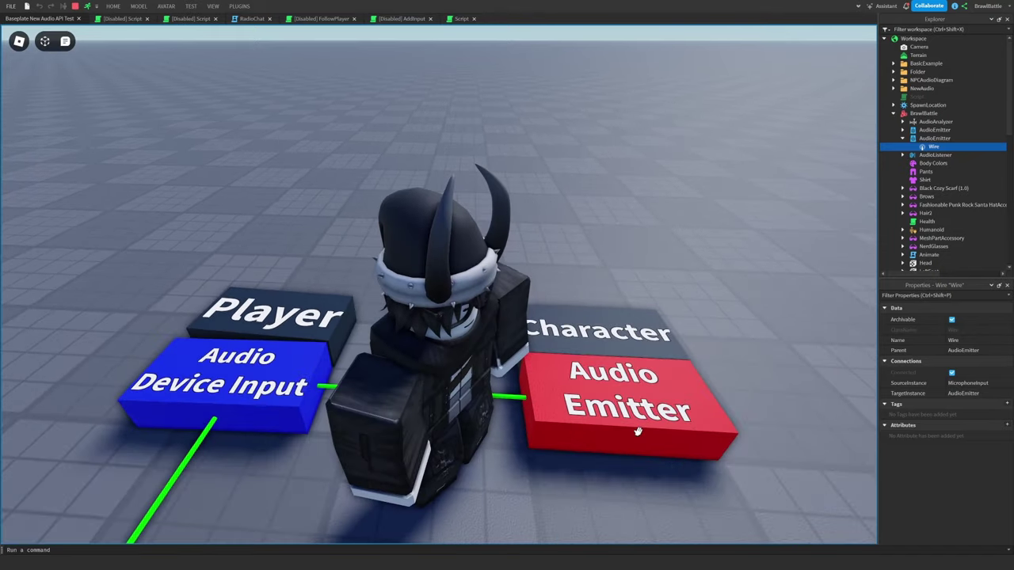
- Turn the character to face the camera between the two blocks and view its face up close
key(s)
scroll(638, 444, up, 1)
right_drag(637, 452, 637, 452)
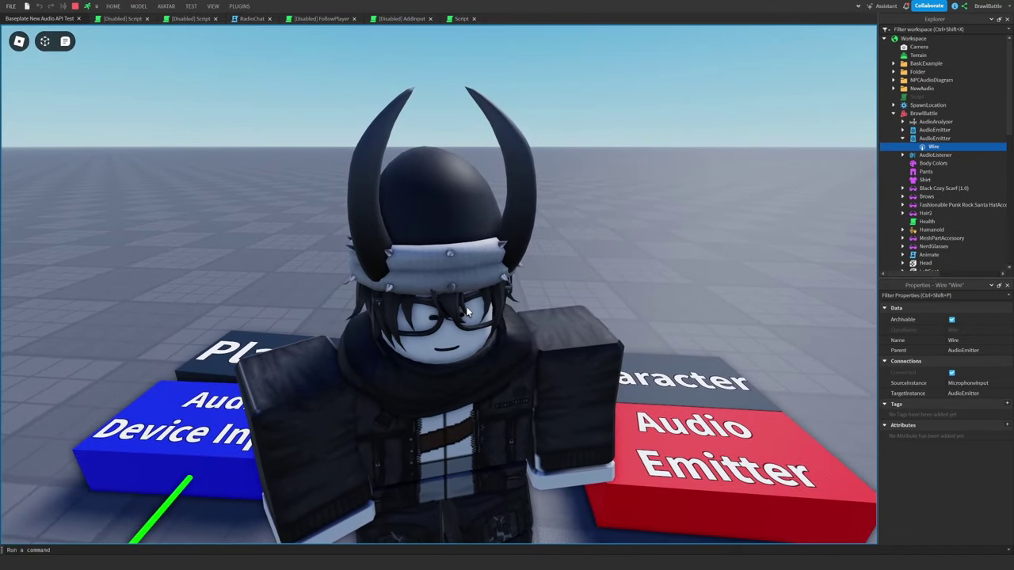
right_drag(467, 311, 467, 295)
scroll(468, 297, up, 2)
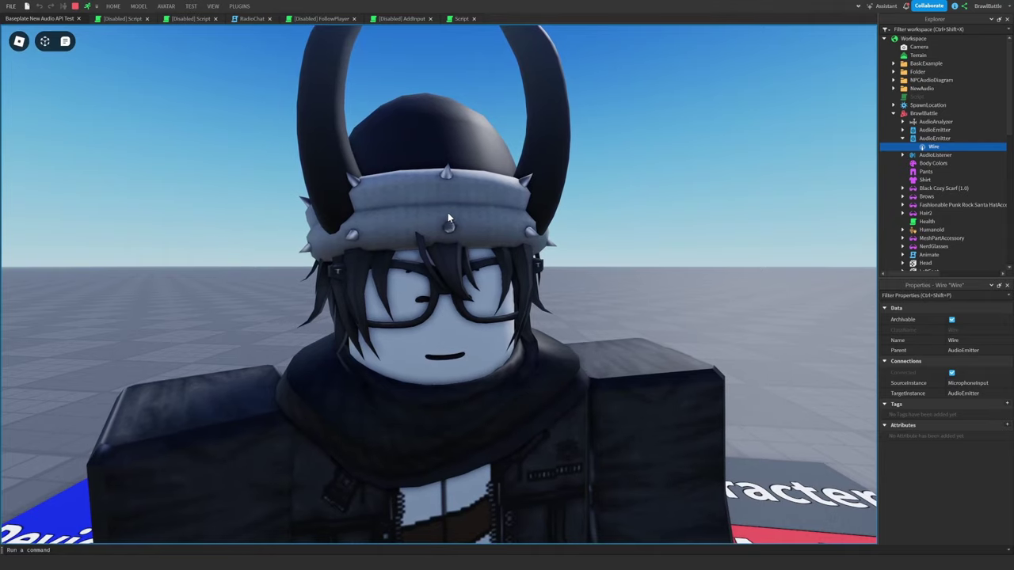
scroll(402, 414, down, 3)
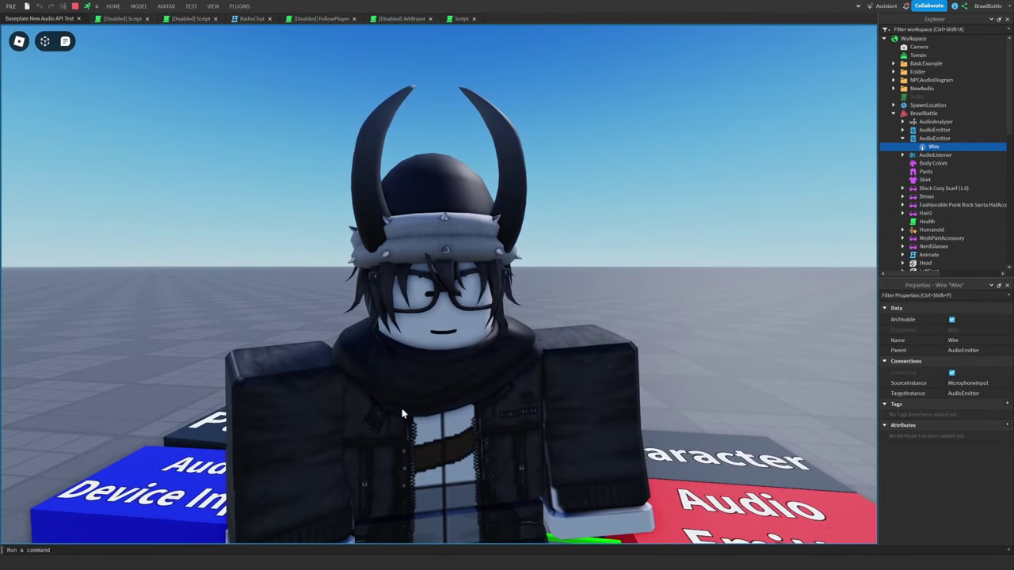
right_drag(533, 361, 533, 365)
- Walk the character around the Audio Emitter block and view the Audio Analyzer and Audio Listener blocks from above
key(d)
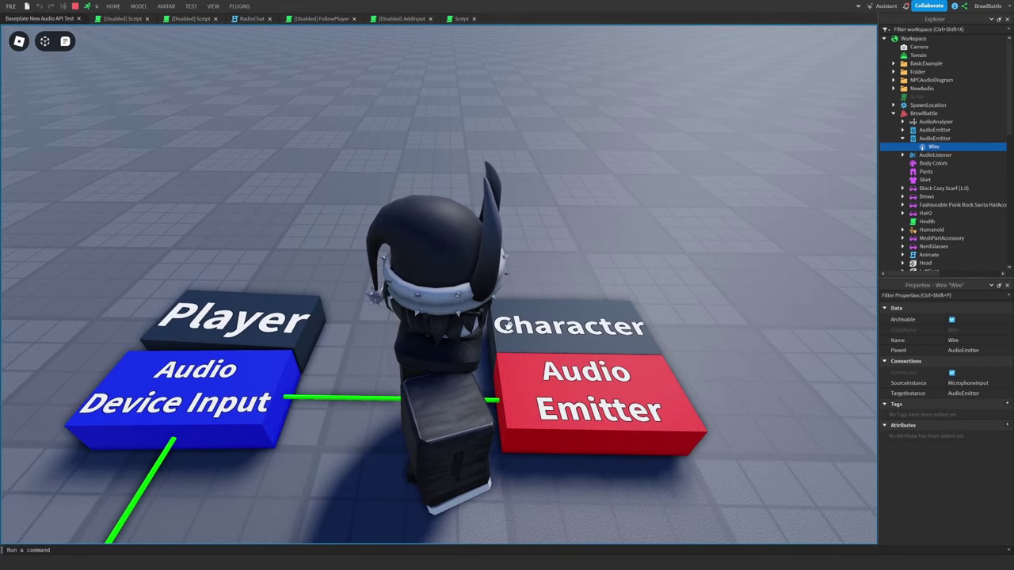
key(s)
right_drag(508, 326, 561, 314)
key(s)
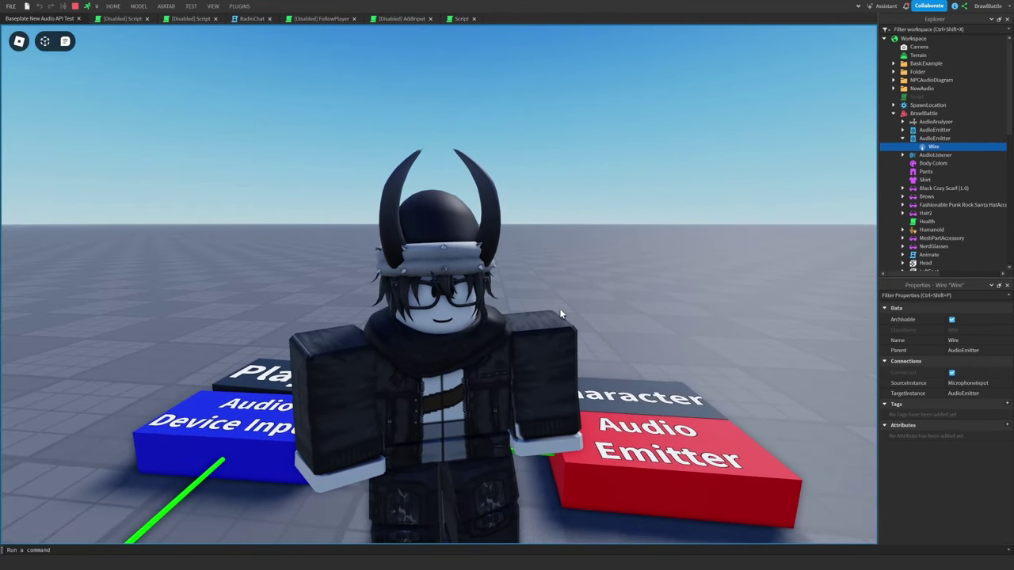
scroll(559, 311, down, 2)
right_drag(561, 314, 576, 384)
right_drag(585, 477, 600, 411)
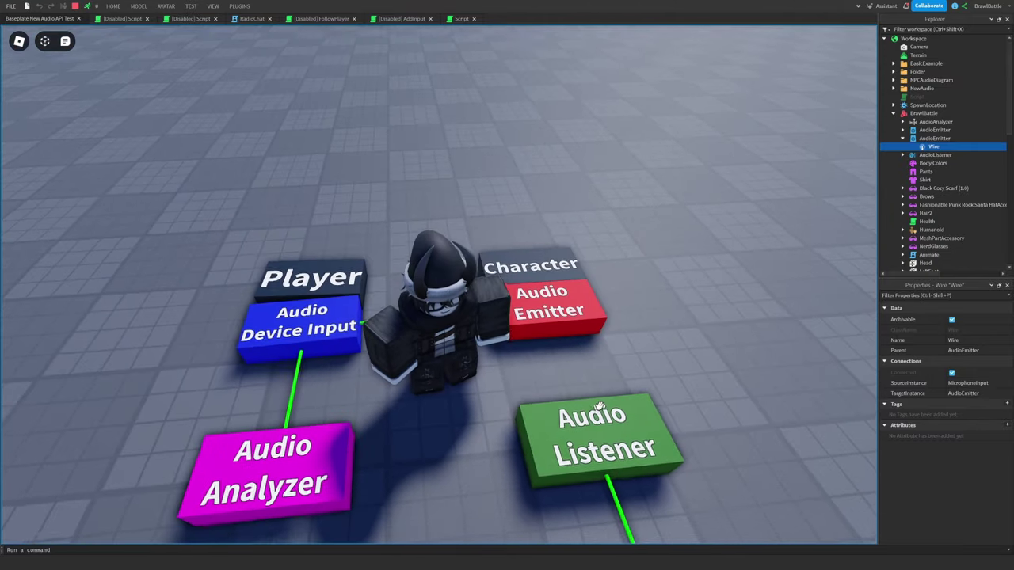
key(w)
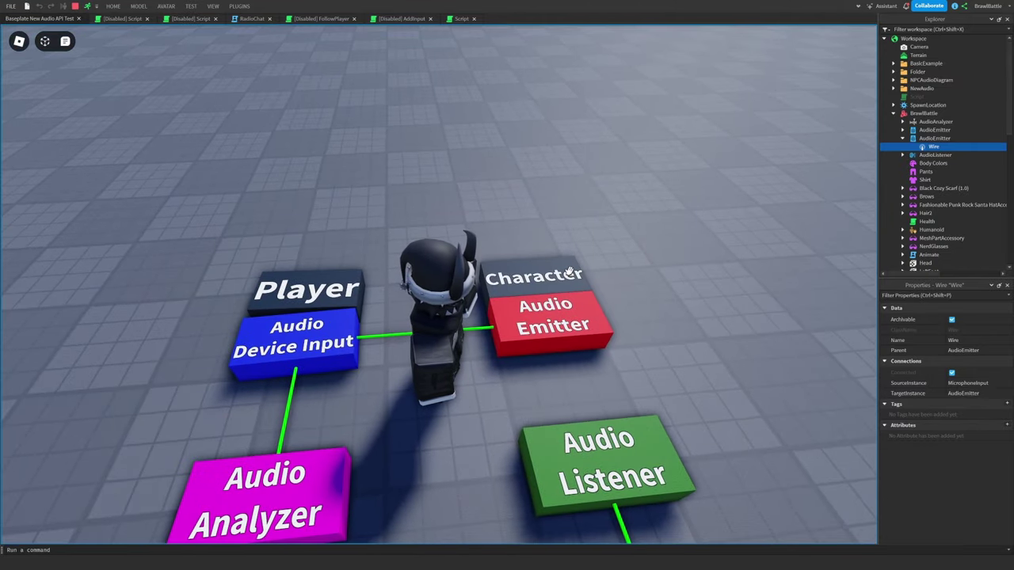
key(s)
- Check the AudioInteractionGroup of the character's second AudioEmitter and approach the Audio Emitter block
click(934, 138)
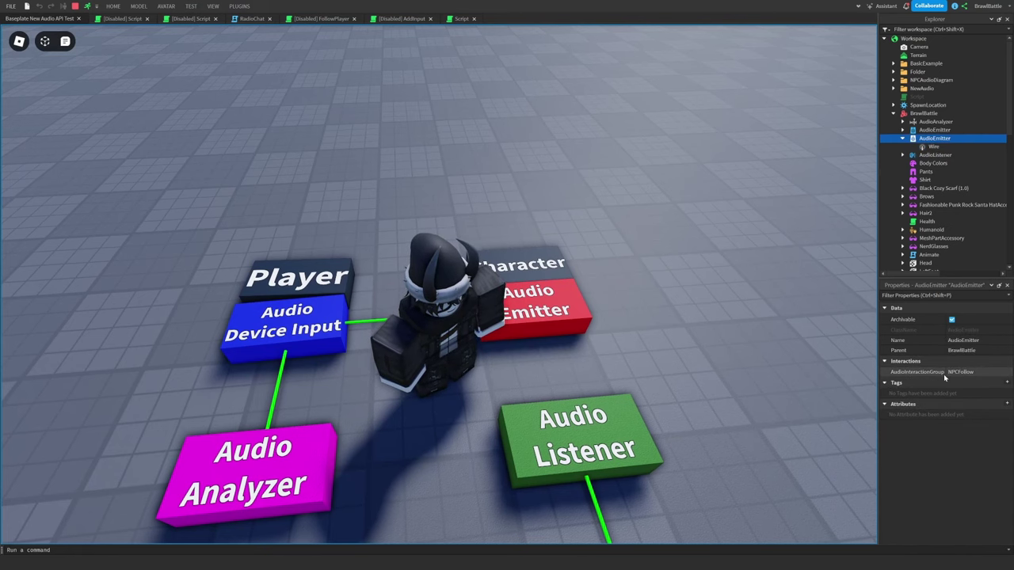
right_drag(633, 379, 629, 375)
key(w)
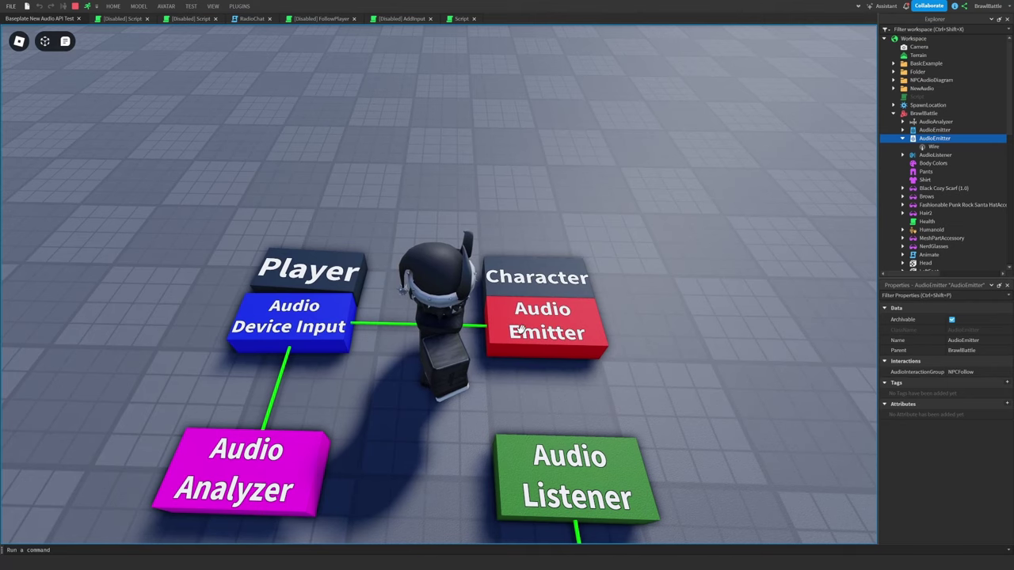
- Walk to the Audio Listener block and inspect the character's AudioListener and AudioDeviceOutput, revealing the output's Wire
key(s)
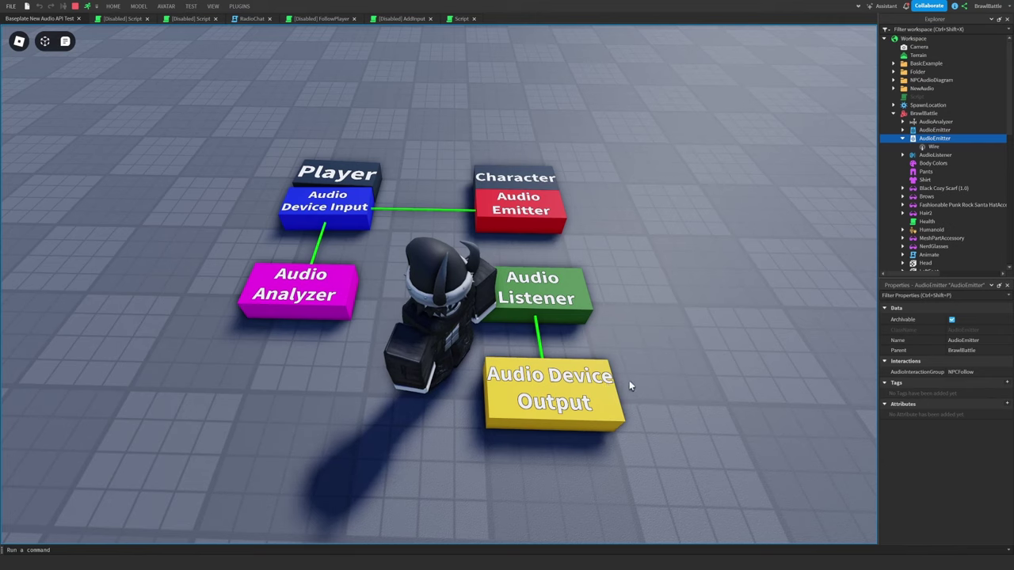
click(903, 156)
click(917, 155)
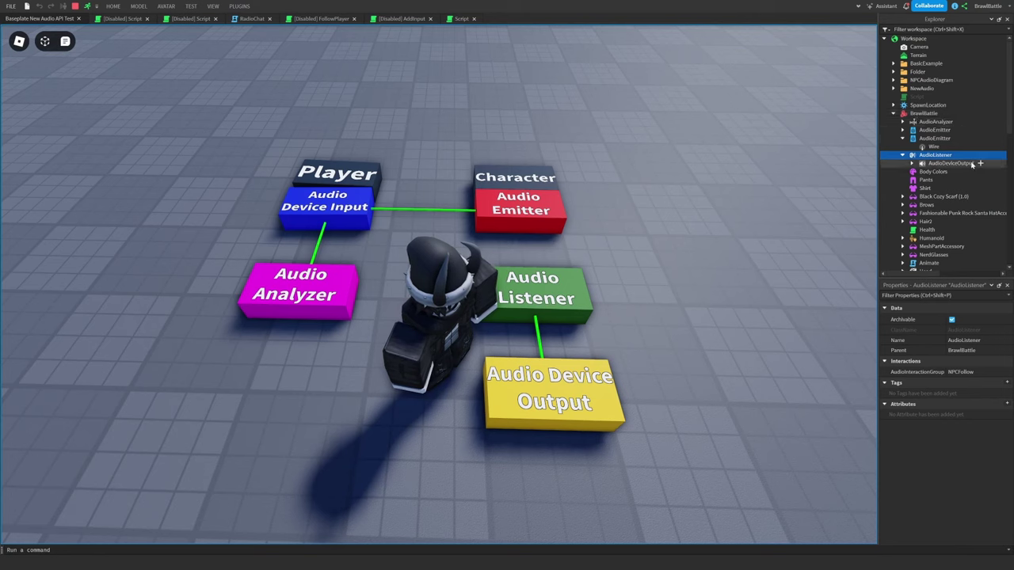
click(943, 164)
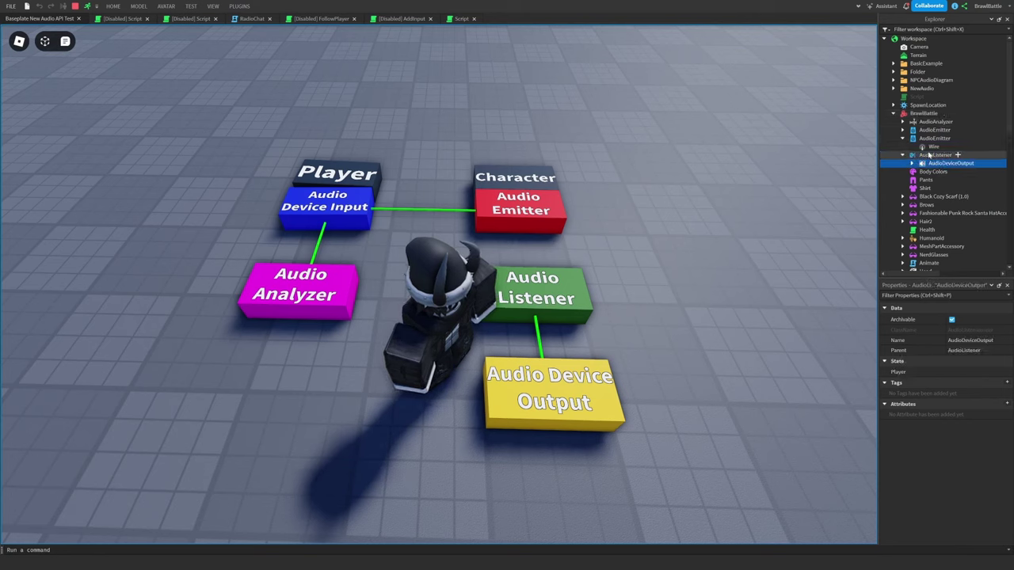
click(913, 166)
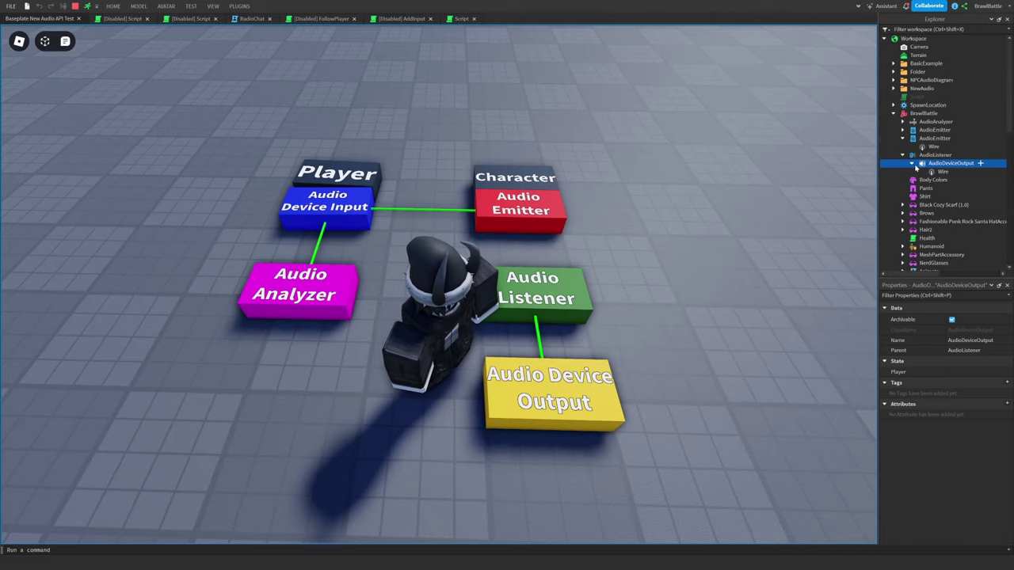
- Walk the character through the diagram from the Audio Device Input block to the Audio Device Output block
right_drag(615, 321, 615, 321)
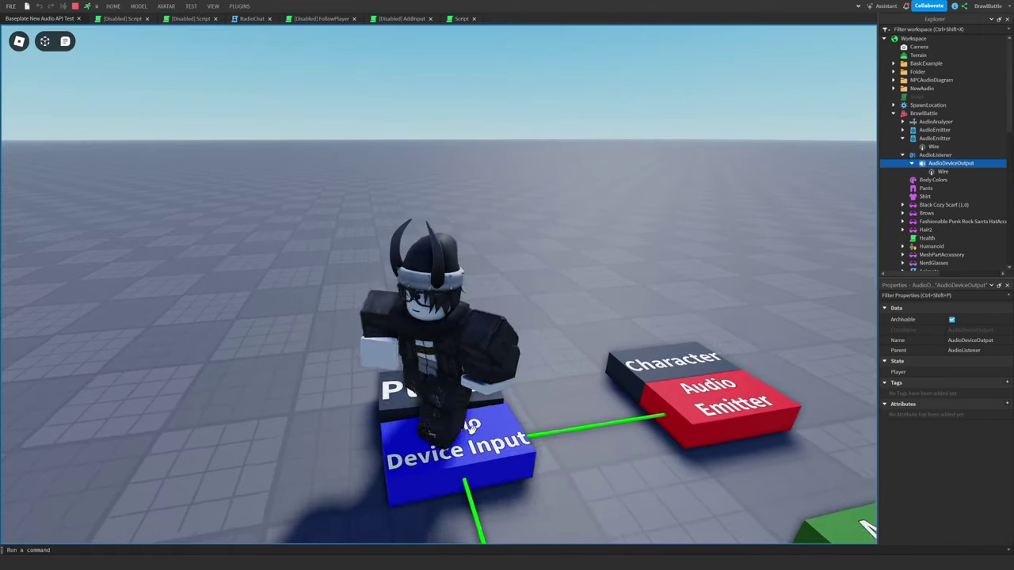
key(d)
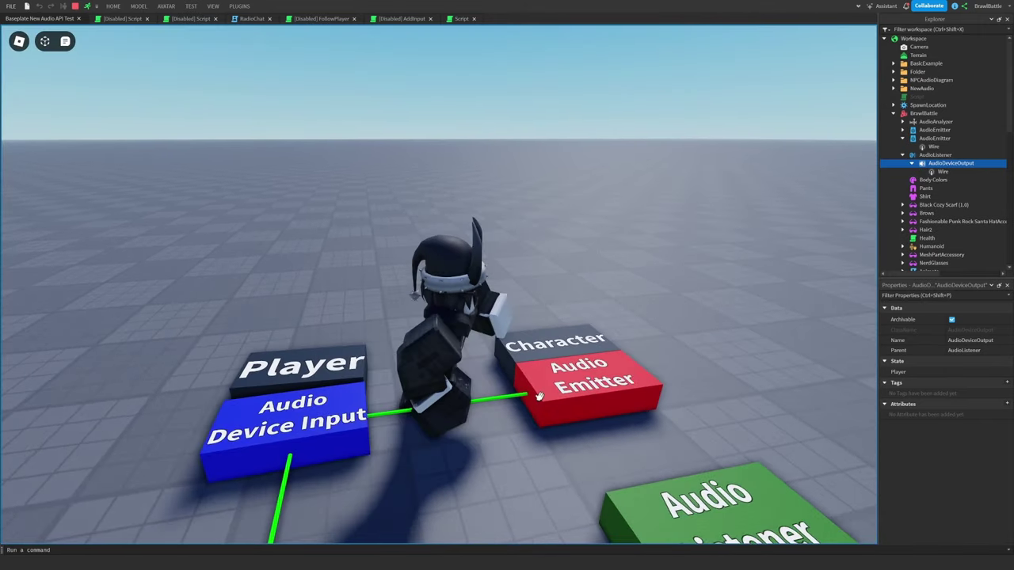
key(s)
key(s)
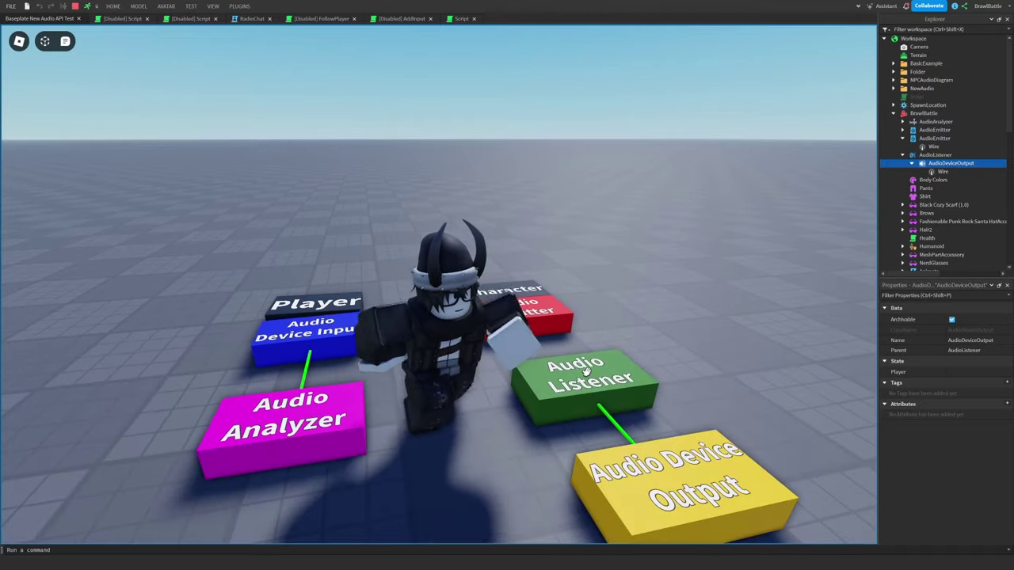
key(s)
right_drag(587, 438, 568, 433)
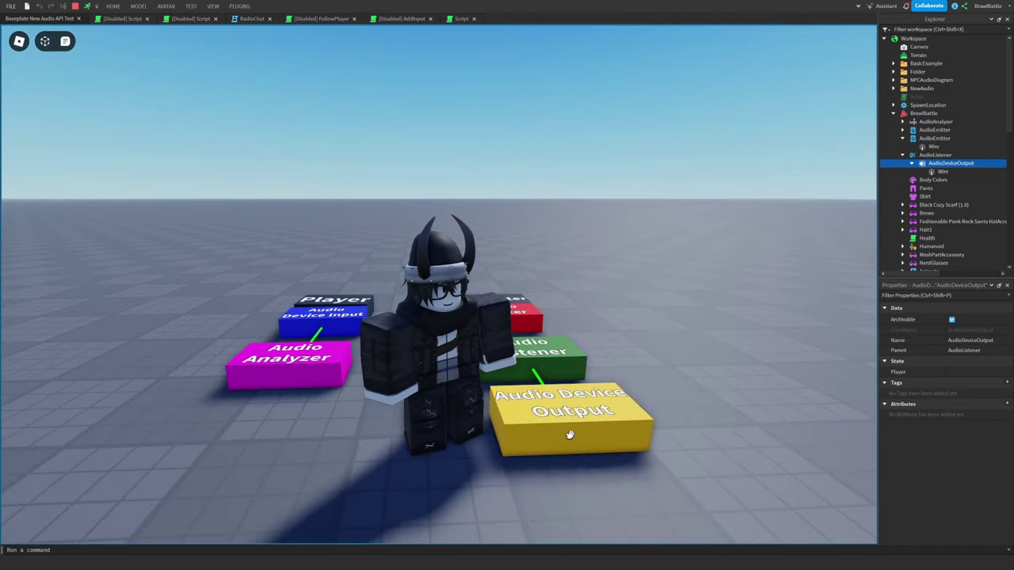
scroll(523, 381, up, 4)
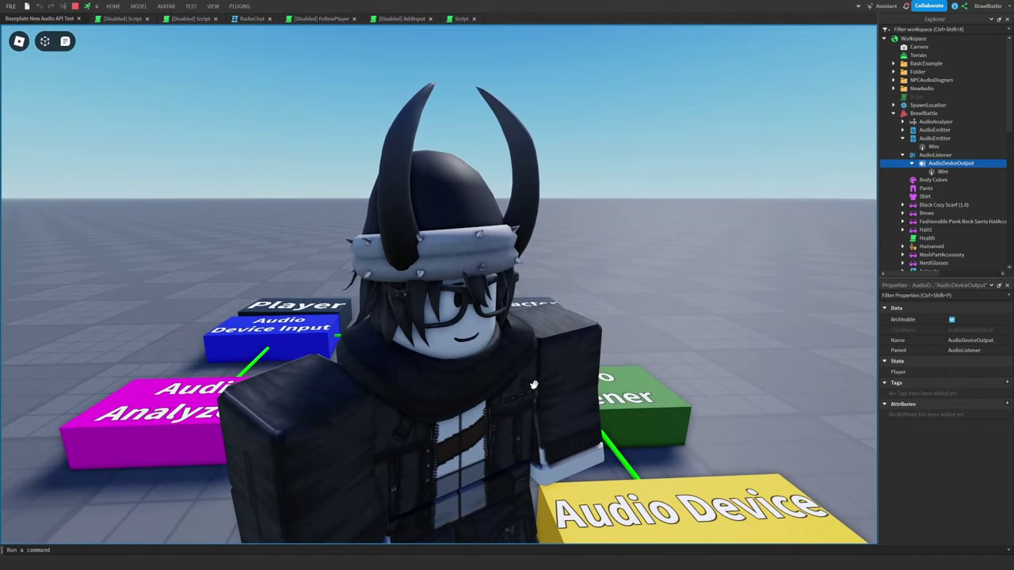
scroll(511, 382, down, 2)
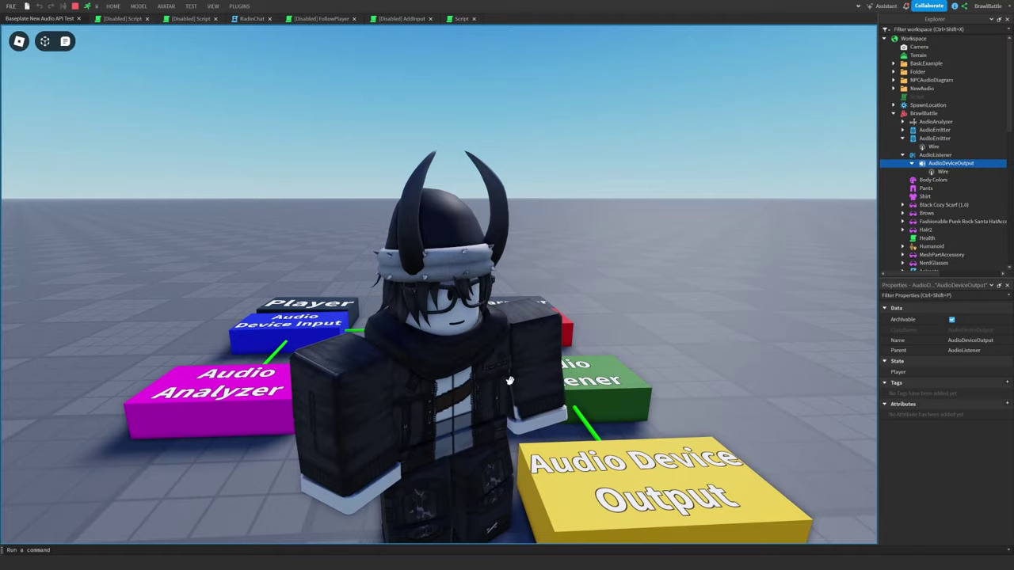
- Return the character to the Audio Analyzer block, view it from above, and step toward the Audio Device Input block
scroll(510, 381, down, 3)
right_drag(509, 381, 503, 385)
key(w)
scroll(502, 385, up, 3)
scroll(346, 400, down, 2)
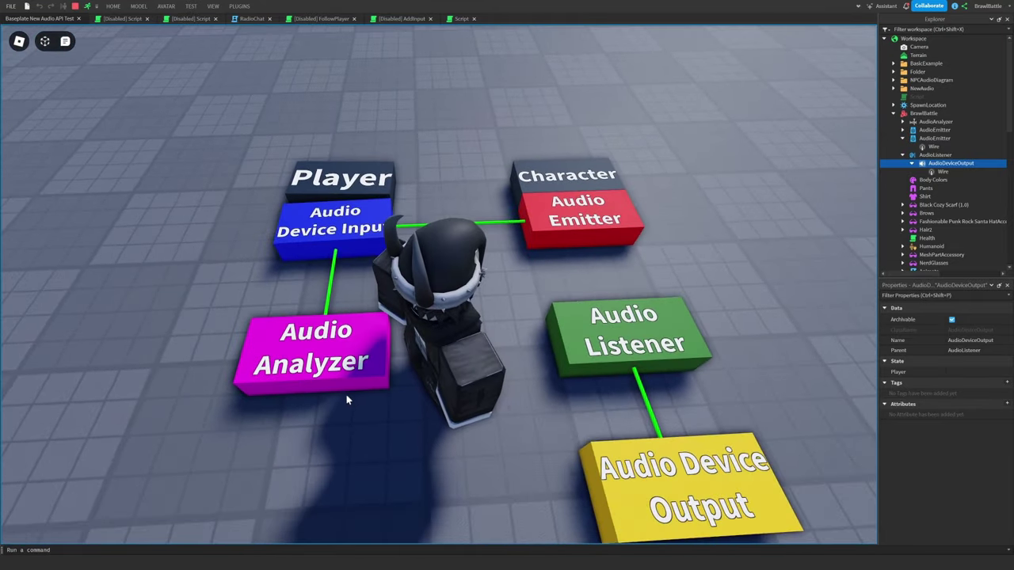
scroll(330, 369, up, 5)
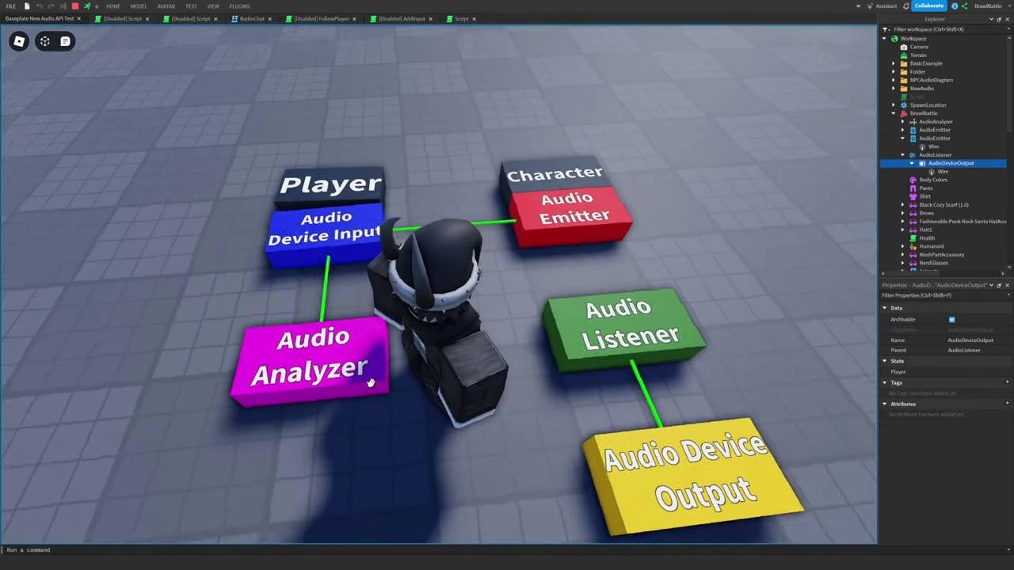
right_drag(331, 369, 370, 383)
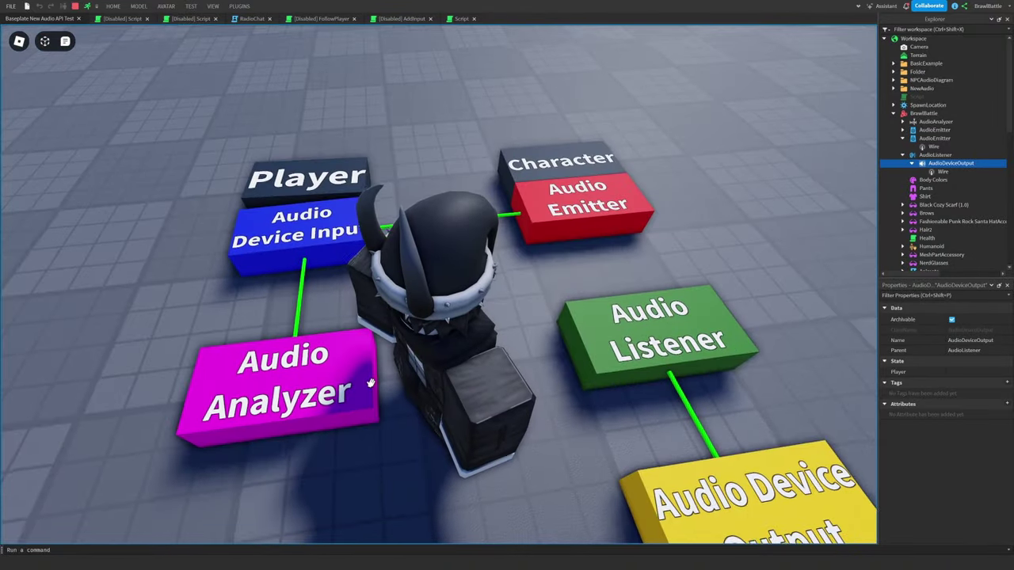
key(w)
key(s)
scroll(370, 382, down, 2)
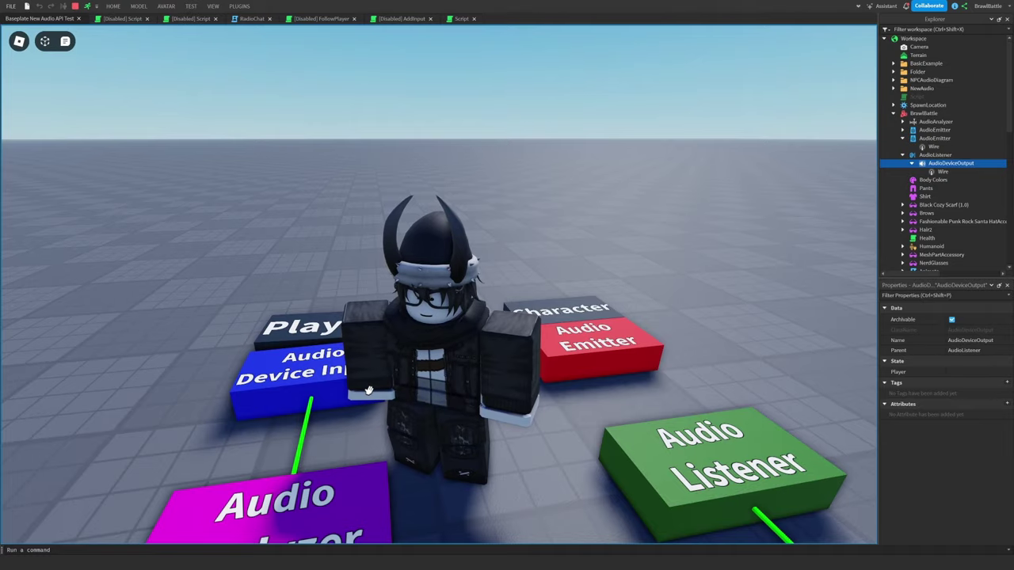
- Turn the view toward the distant NPC and spawn platform with the character beside the Audio Analyzer block
right_drag(374, 389, 466, 354)
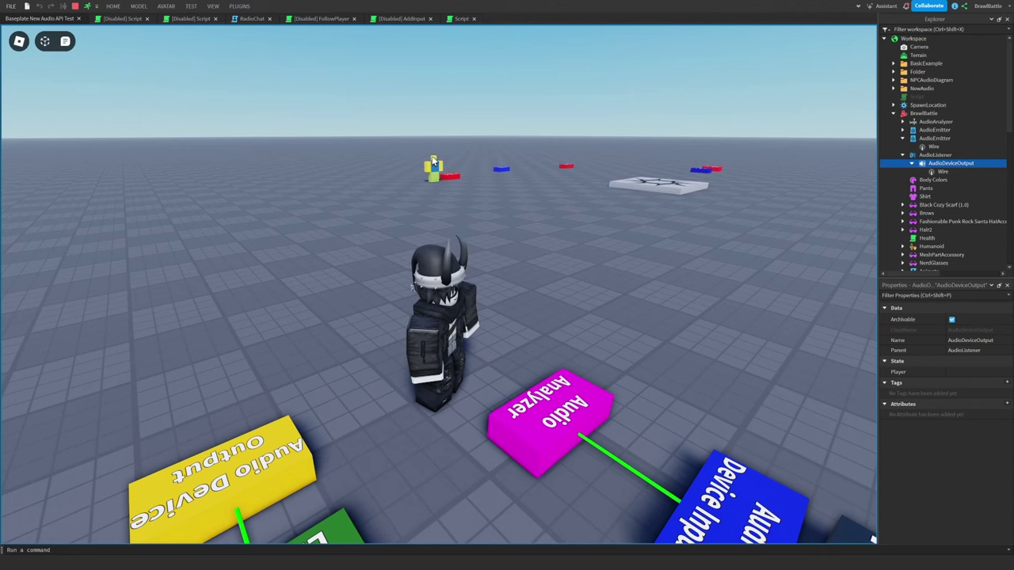
key(w)
key(s)
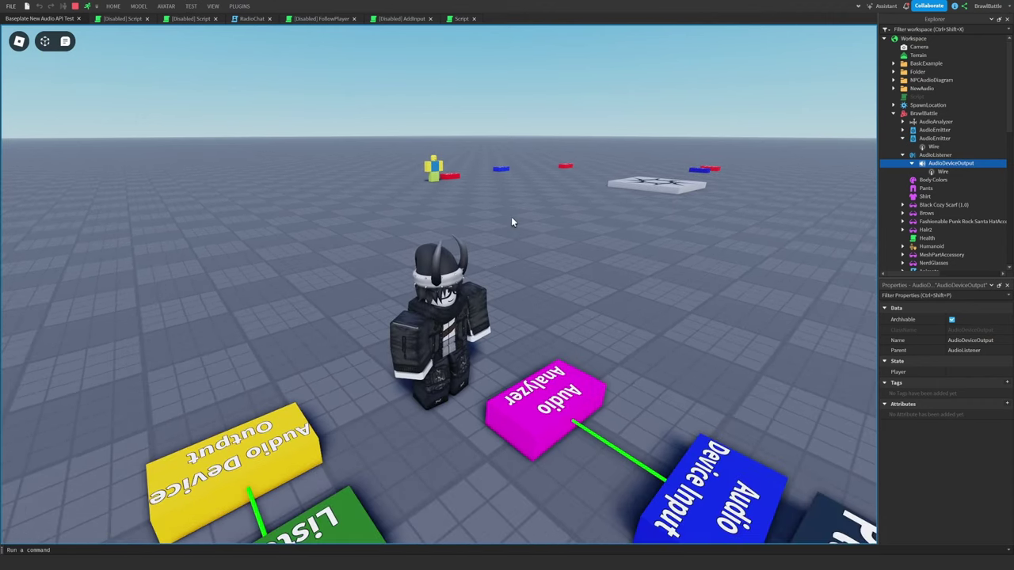
- Walk the character away from the Audio Analyzer block and back toward the Player's Audio Device Input block, viewing the diagram from above
key(w)
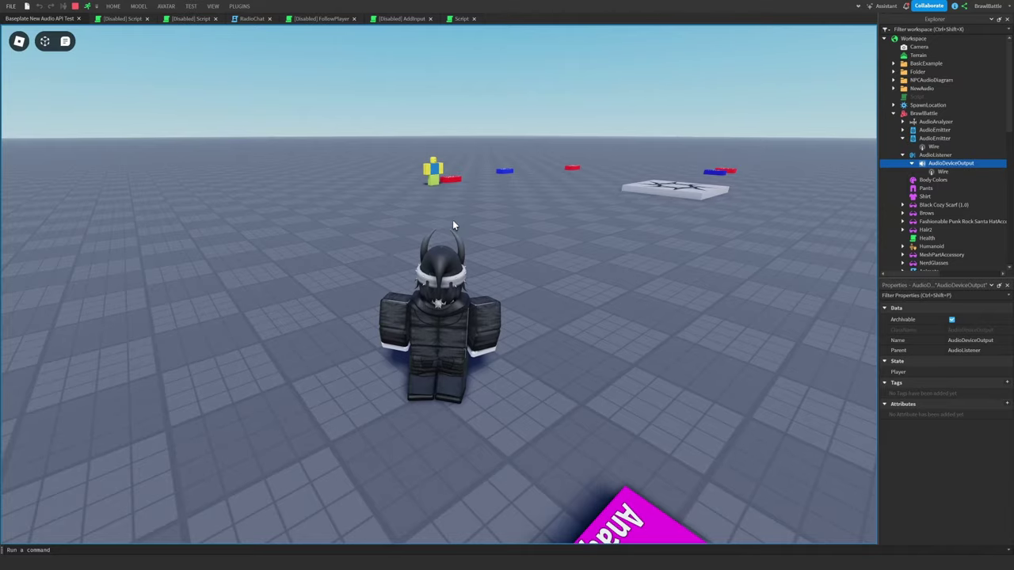
right_drag(414, 414, 477, 409)
key(w)
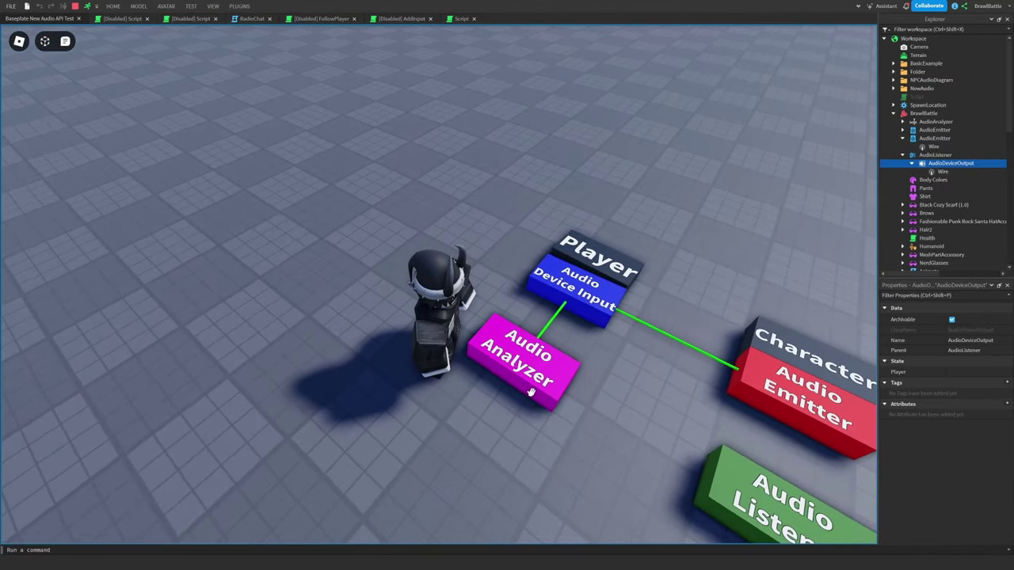
key(w)
right_drag(545, 366, 541, 399)
key(d)
scroll(541, 399, down, 2)
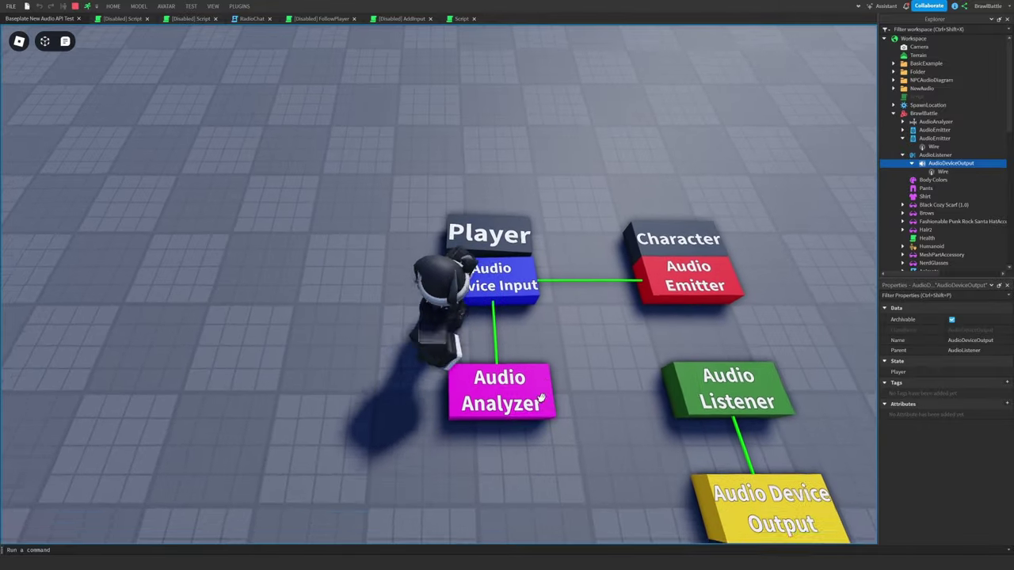
- Walk the character around the Audio Device Input block and into the gap between the Audio Analyzer and Audio Device Output blocks
scroll(499, 367, up, 2)
key(a)
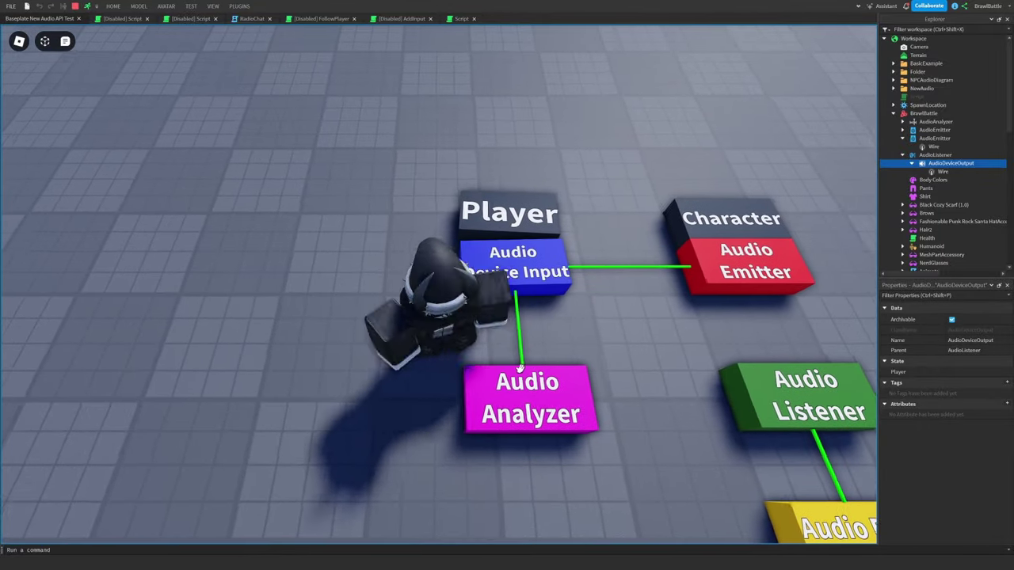
key(w)
key(s)
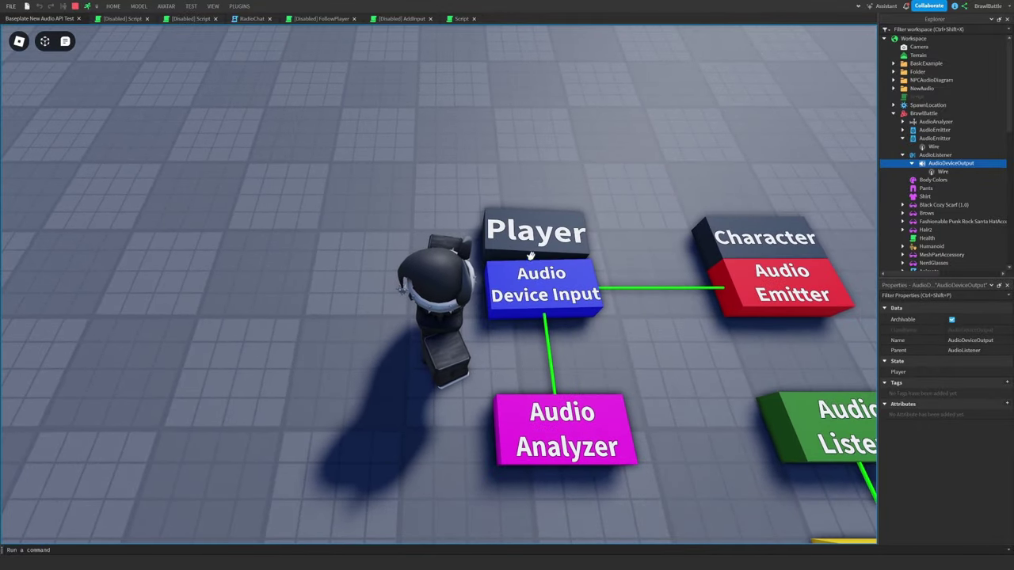
right_drag(569, 290, 559, 301)
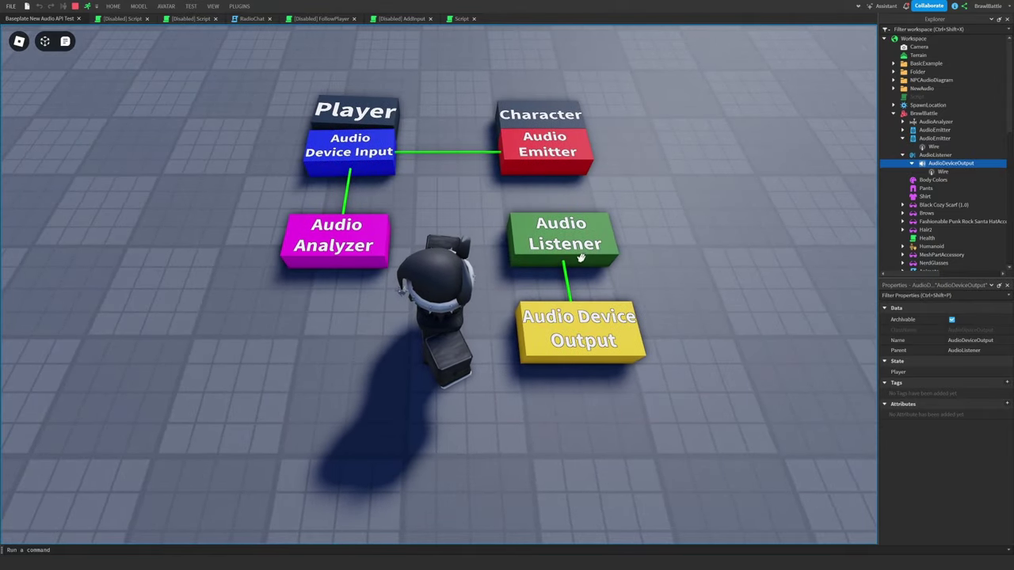
- Survey the whole player audio diagram from a distance and from several angles, ending with a close view of the character
scroll(481, 265, down, 5)
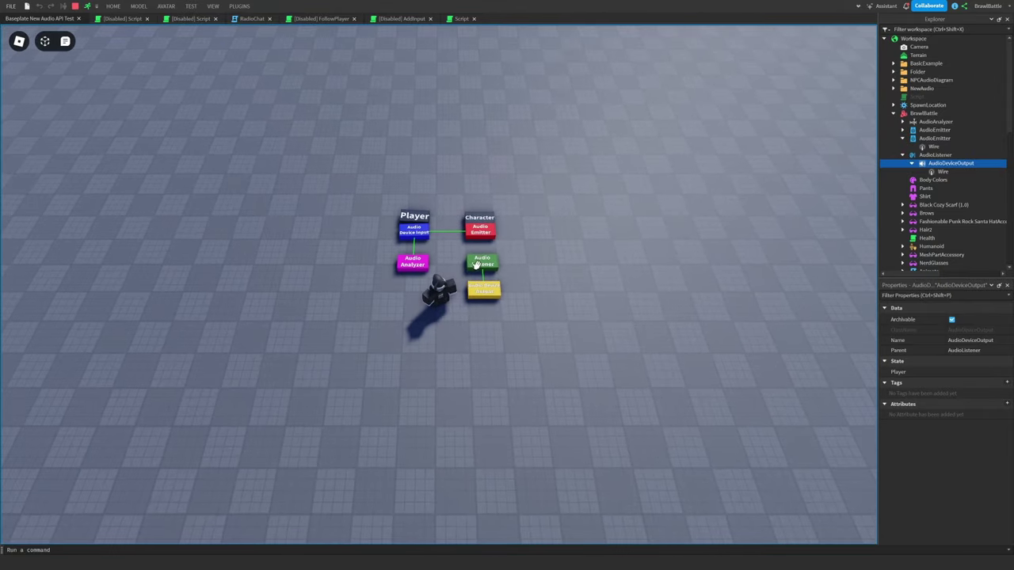
right_drag(475, 264, 473, 272)
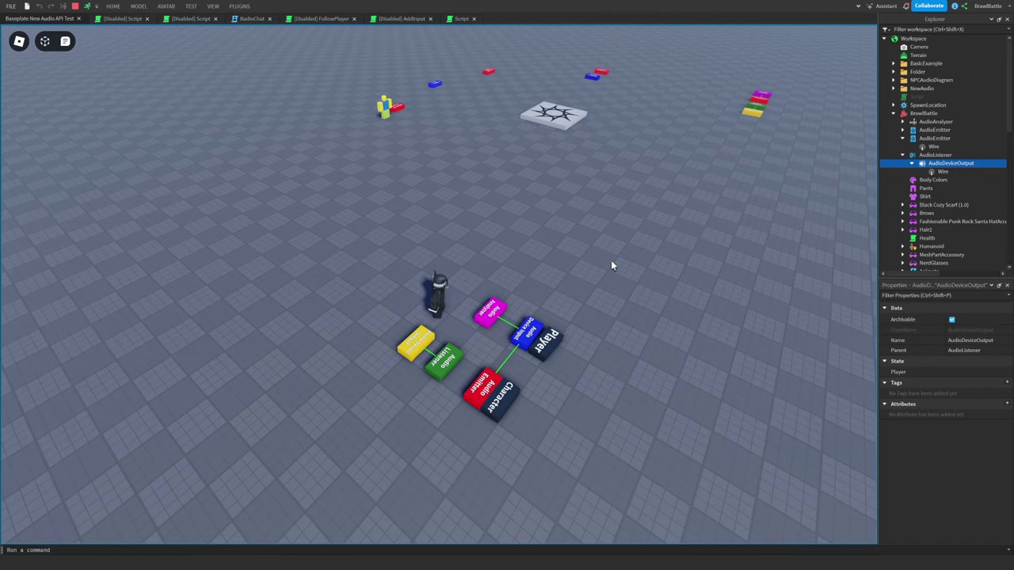
right_drag(565, 285, 564, 286)
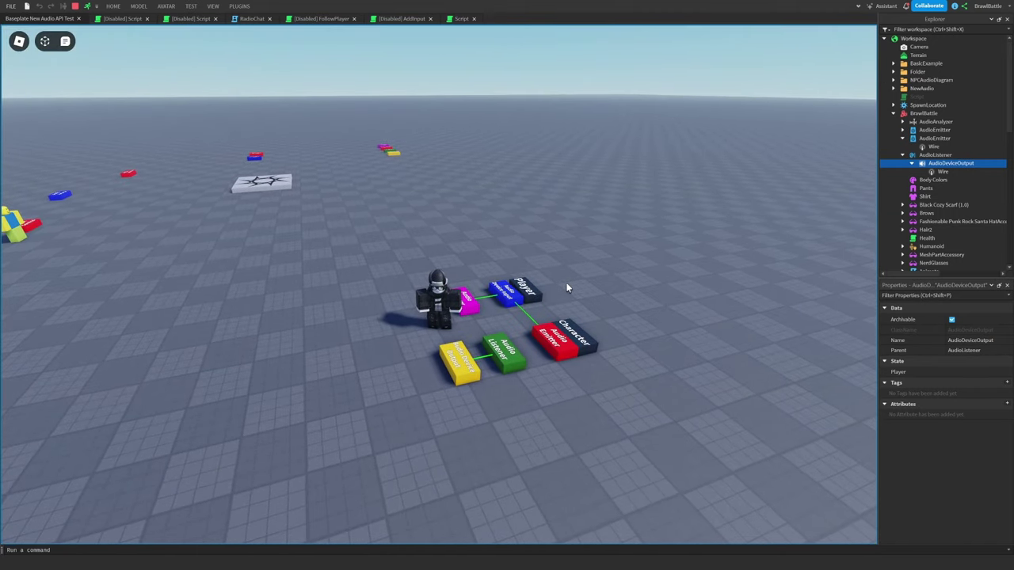
scroll(565, 282, up, 5)
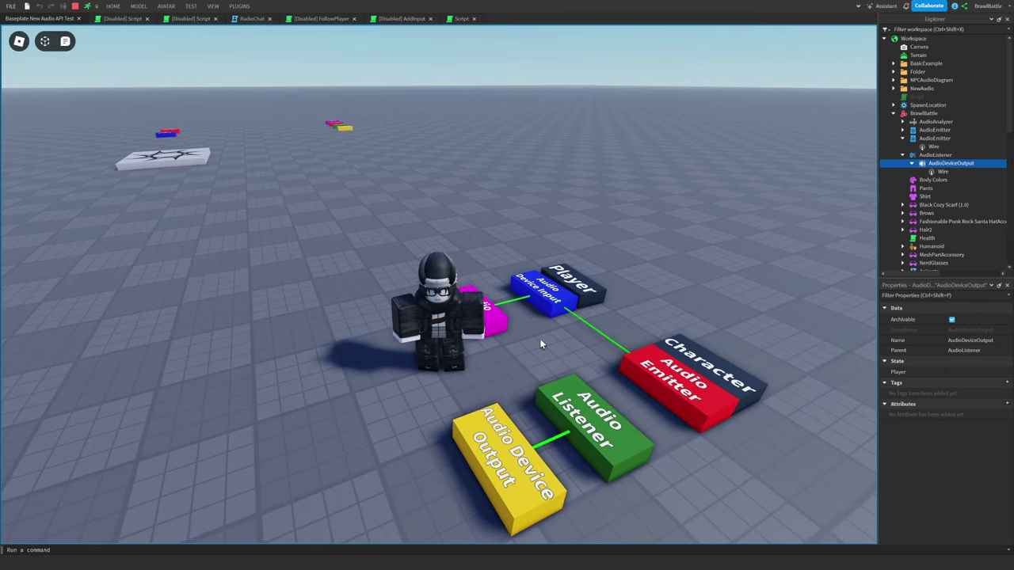
right_drag(541, 341, 591, 347)
scroll(539, 339, up, 2)
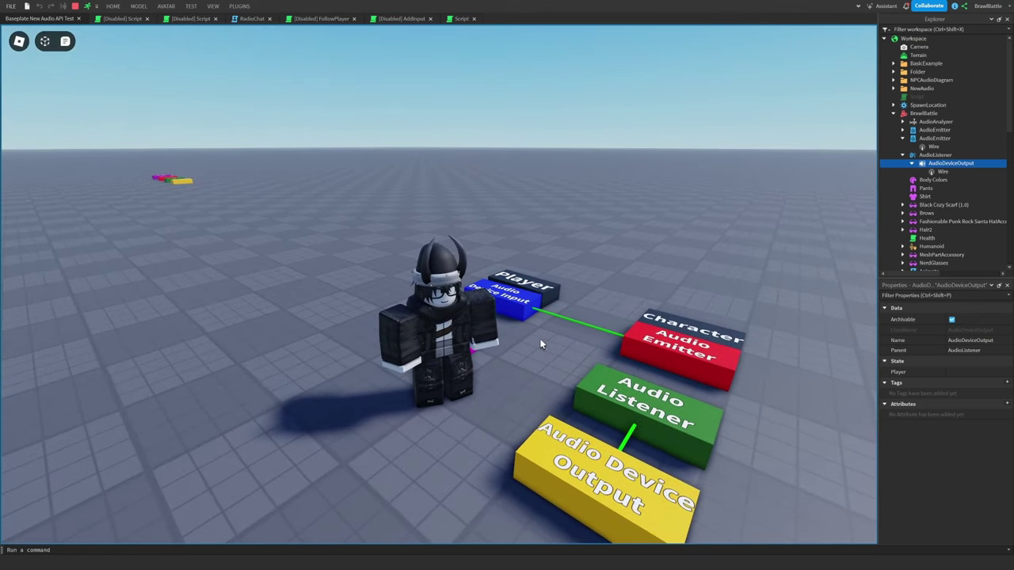
- Move the character slightly beside the Audio Device Output block and view the wired blocks from behind them
key(d)
key(s)
right_drag(534, 434, 532, 412)
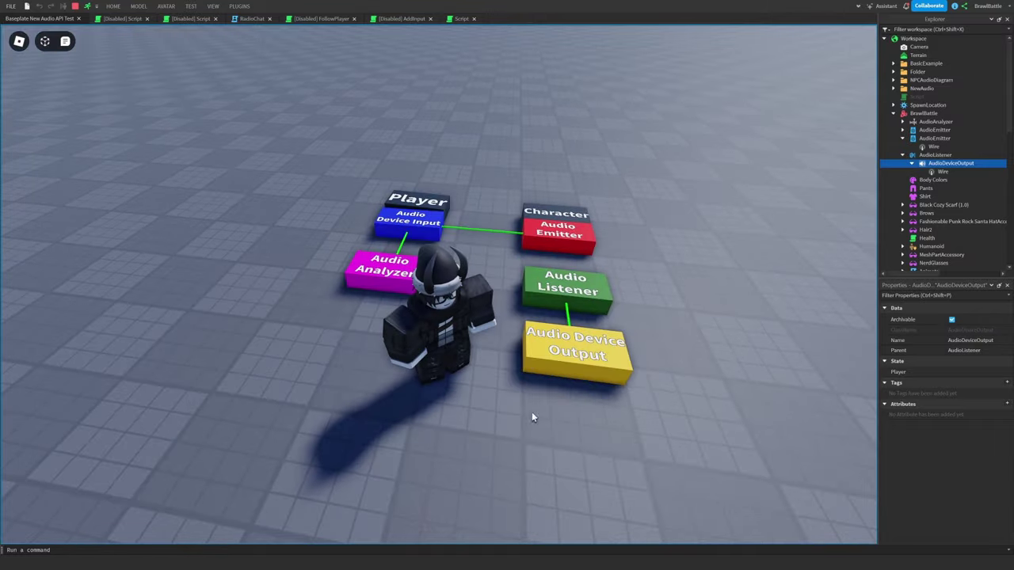
right_drag(494, 292, 492, 290)
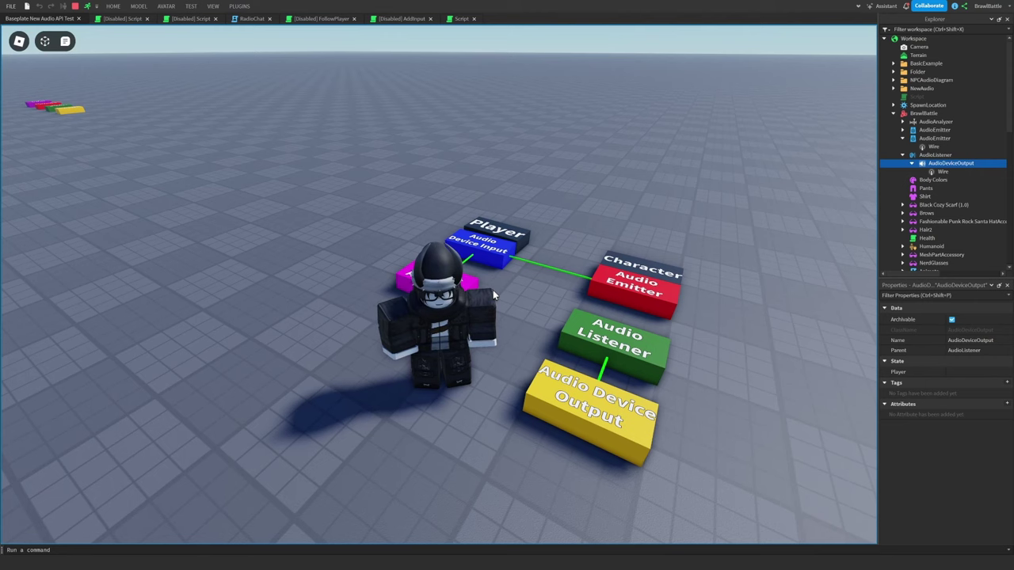
- Stop the play-test and select the NPC model standing beside the Emitter (Speaker) block, viewed up close
click(65, 41)
click(74, 6)
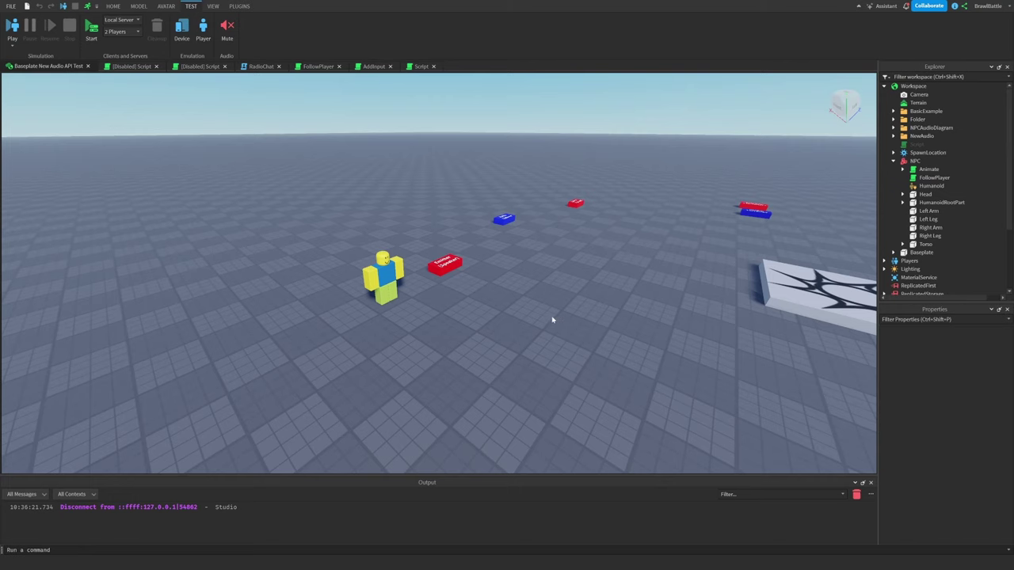
right_drag(553, 320, 541, 315)
key(w)
click(916, 161)
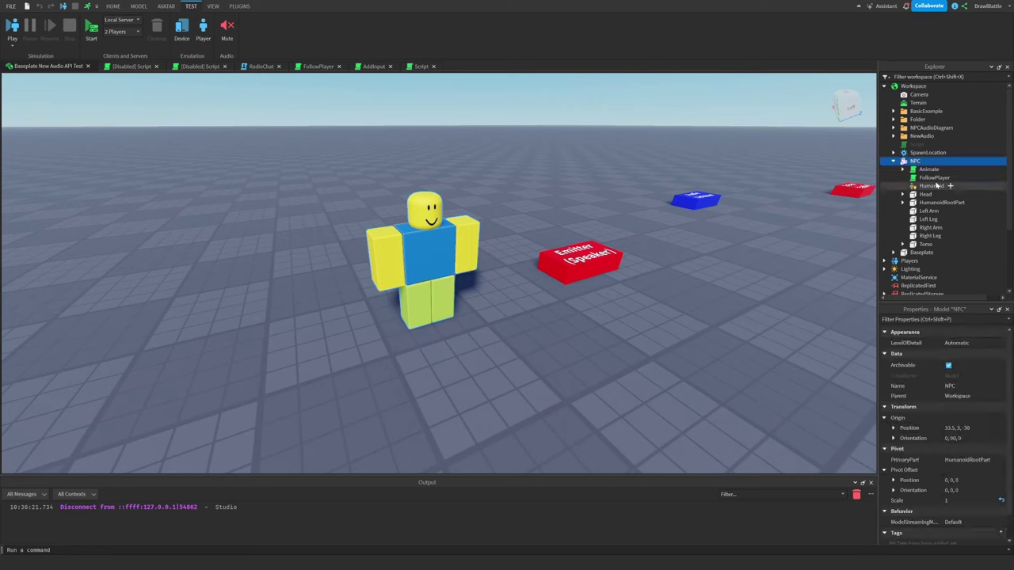
drag(418, 292, 451, 326)
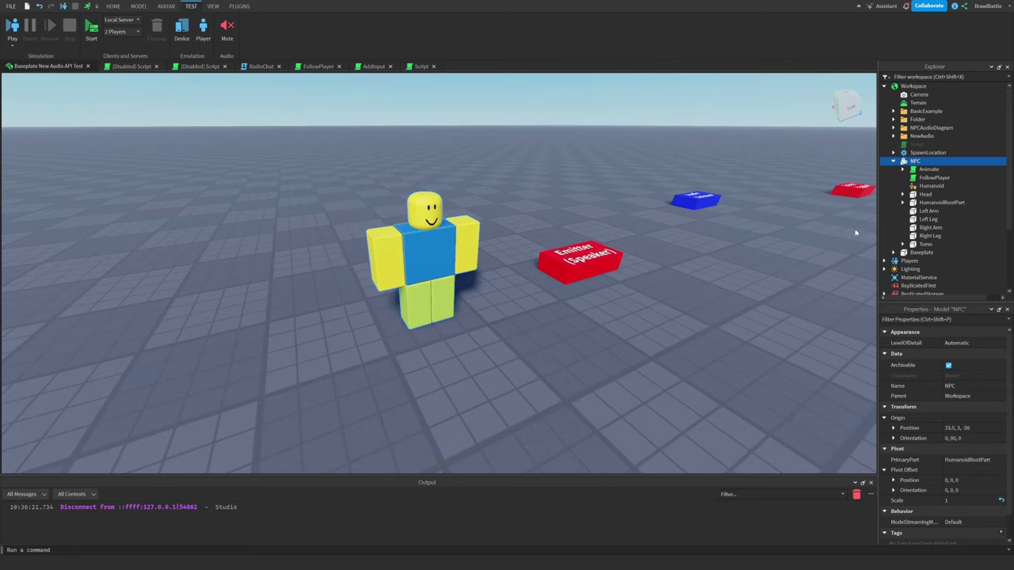
- Open the NPC's FollowPlayer script, enlarge its text, and highlight the ReplicatedStorage WaitForChild call on line 3
double_click(928, 177)
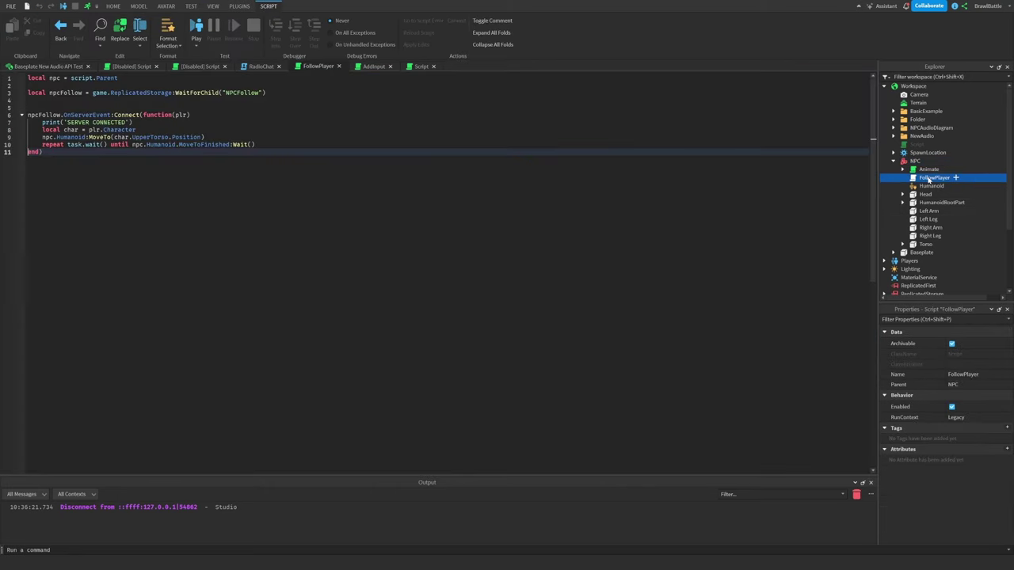
ctrl+scroll(450, 273, up, 2)
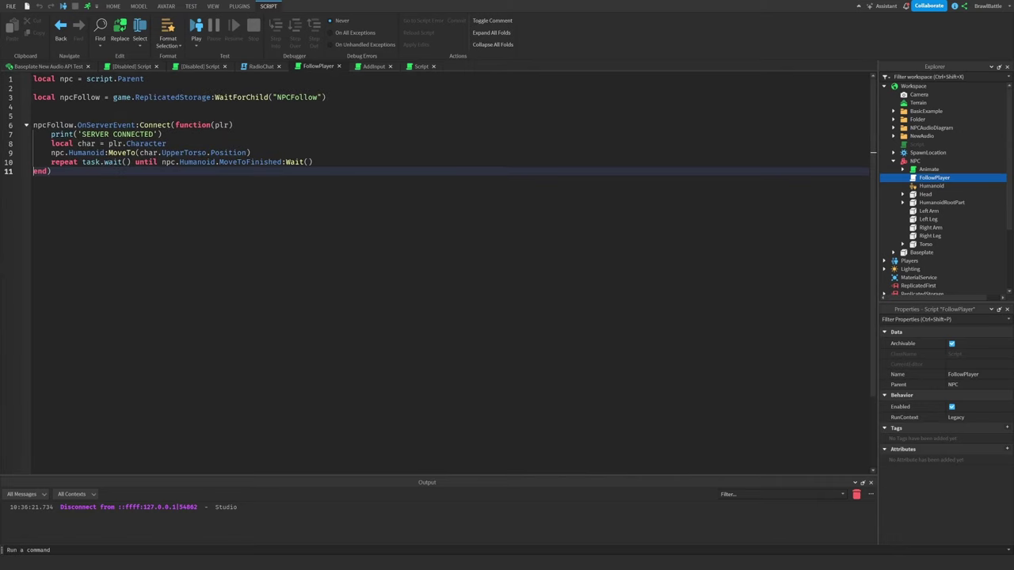
ctrl+scroll(450, 273, up, 2)
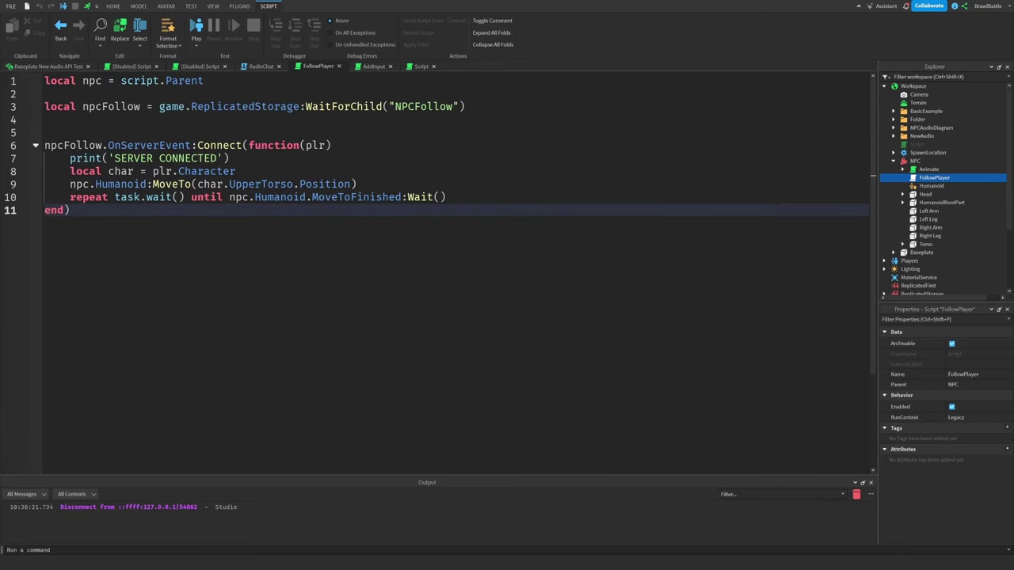
drag(229, 106, 358, 106)
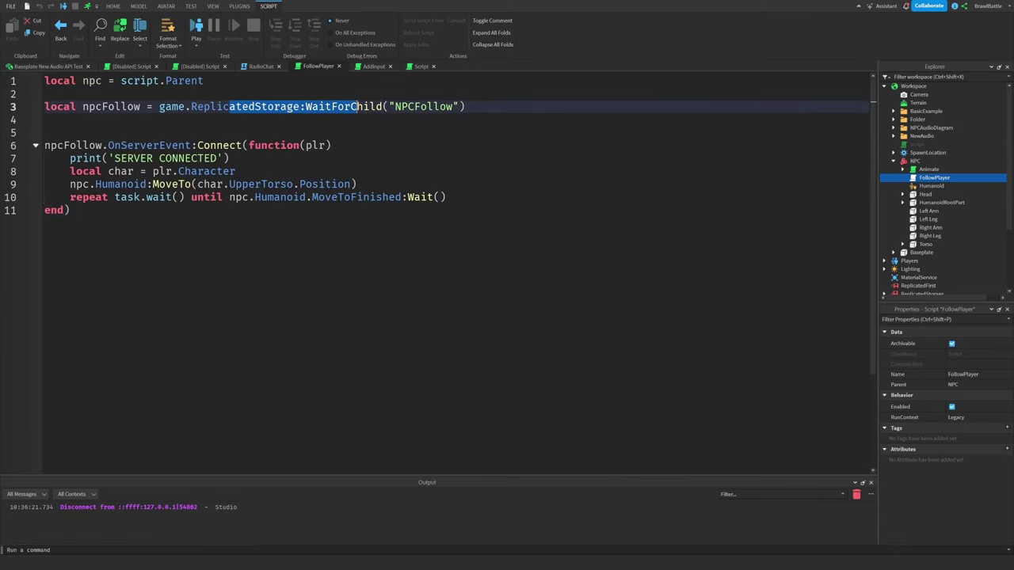